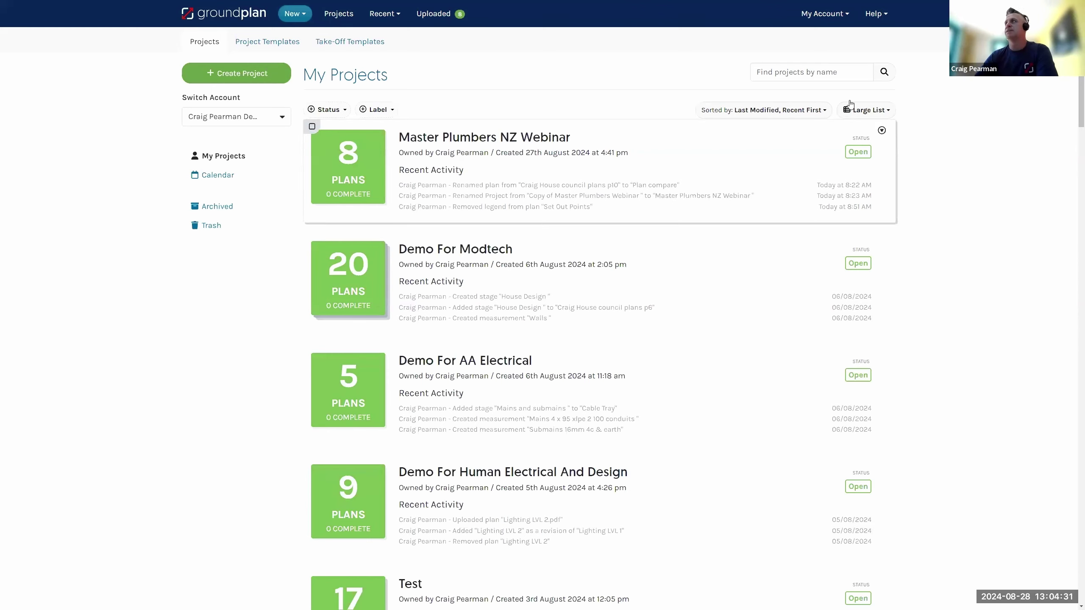
Step: Open the account setup and review the available integrations
{"action": "left_click", "coordinate": [848, 19]}
{"action": "left_click", "coordinate": [788, 61]}
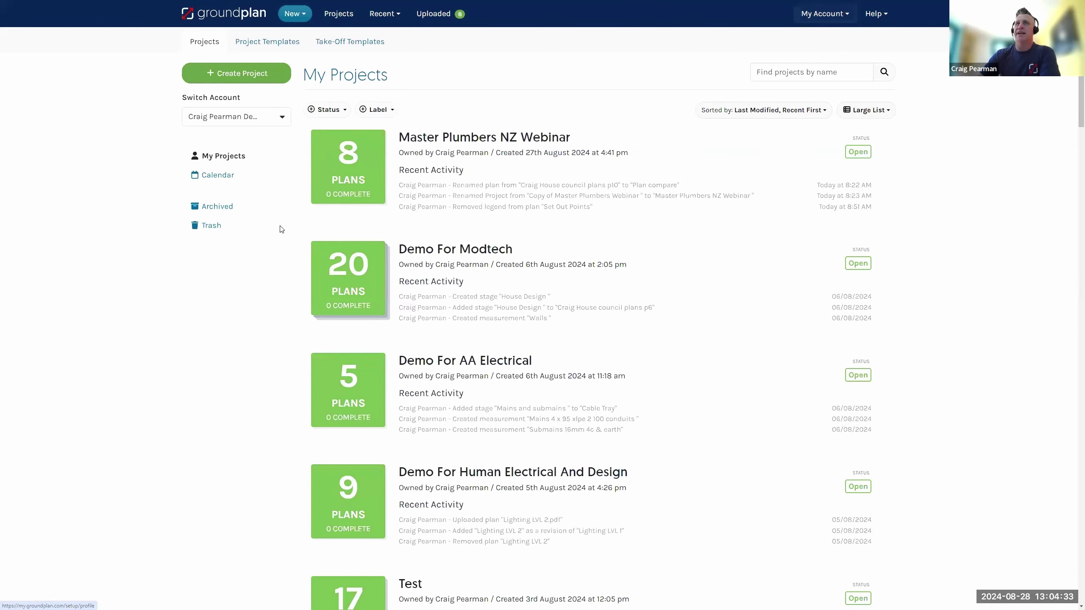
{"action": "left_click", "coordinate": [223, 179]}
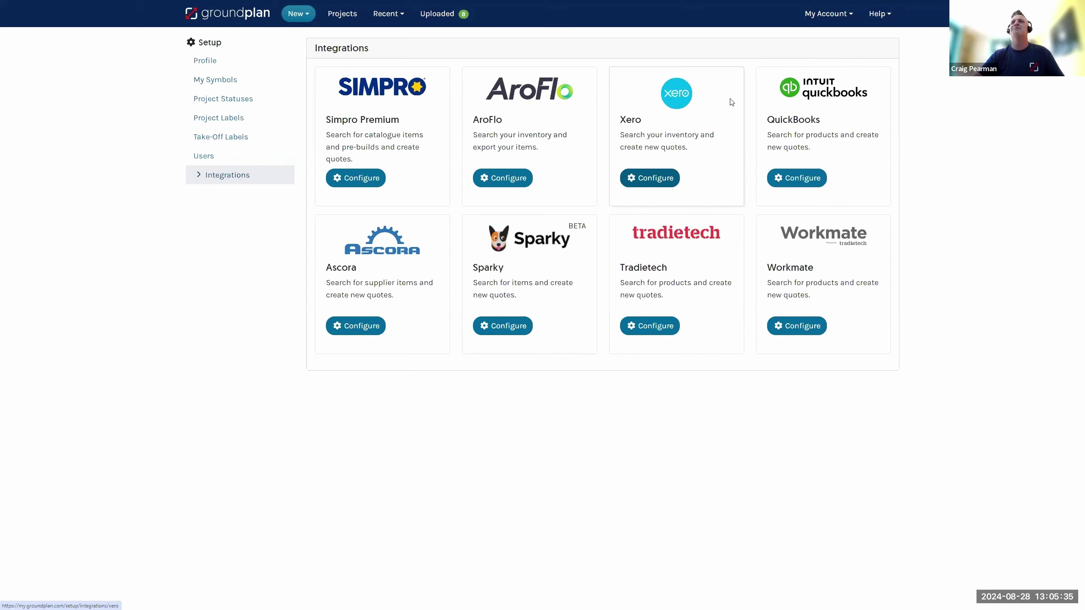
Step: Open the council plans p10 drainage plan in the Master Plumbers NZ Webinar project and check its scale calibration
{"action": "left_click", "coordinate": [243, 14]}
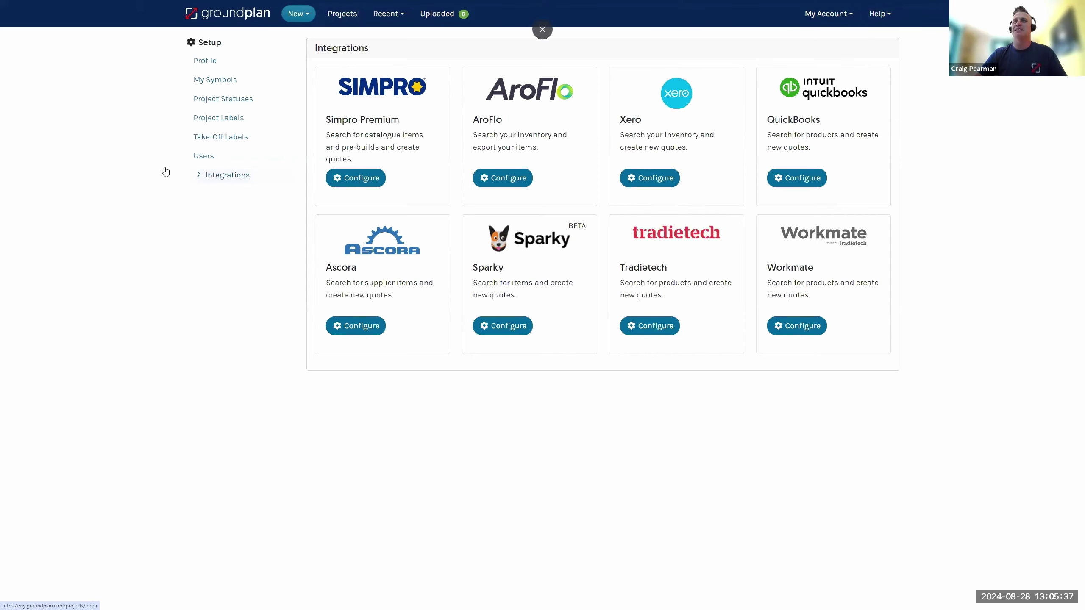
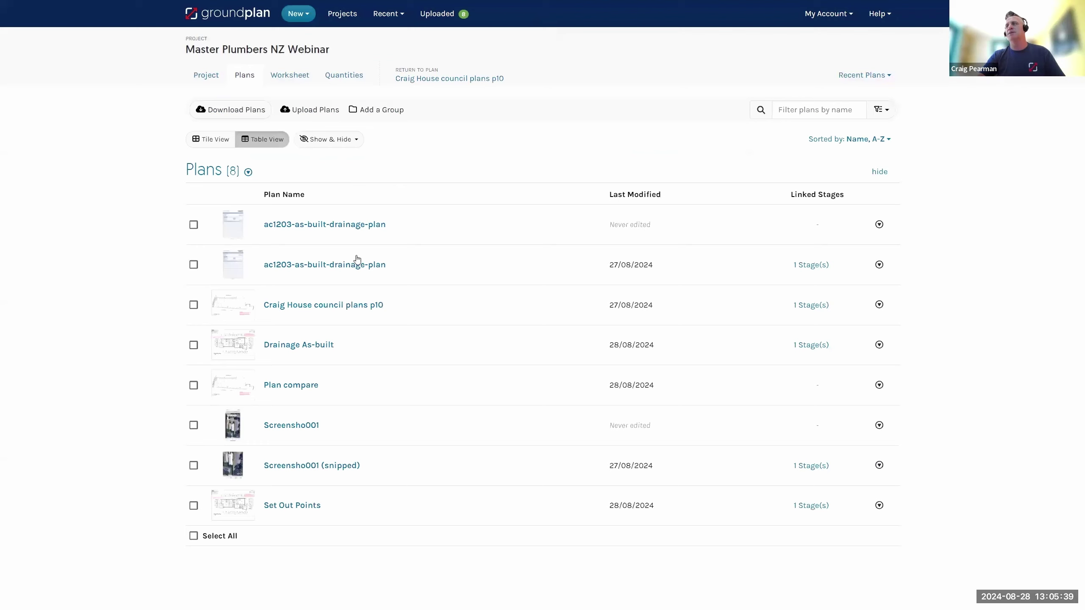
{"action": "left_click", "coordinate": [310, 305]}
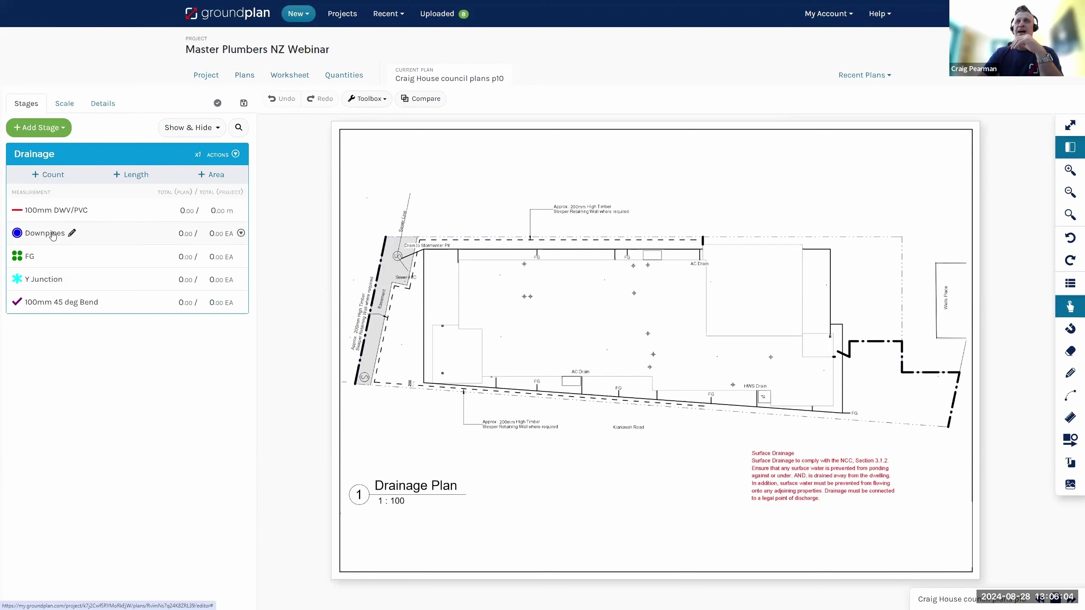
{"action": "scroll", "coordinate": [526, 295], "scroll_direction": "up", "scroll_amount": 3}
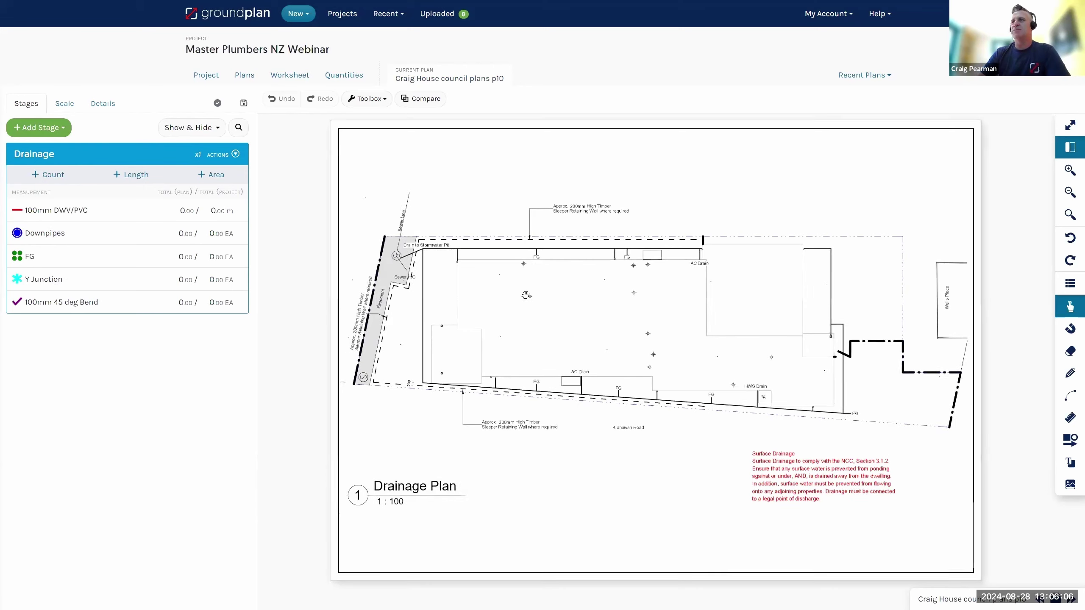
{"action": "left_click", "coordinate": [70, 106]}
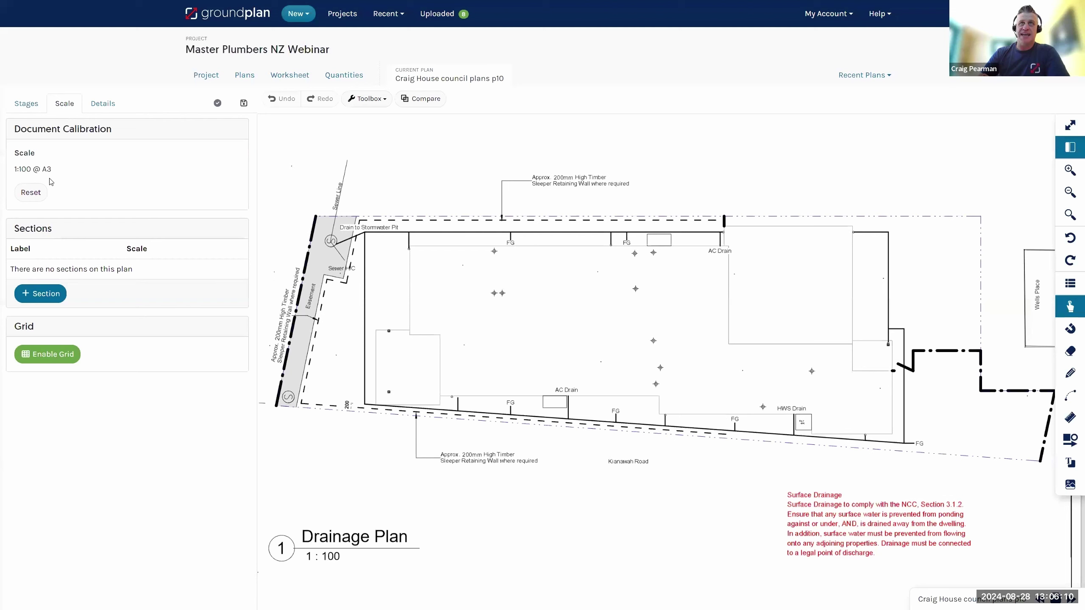
{"action": "left_click", "coordinate": [27, 104]}
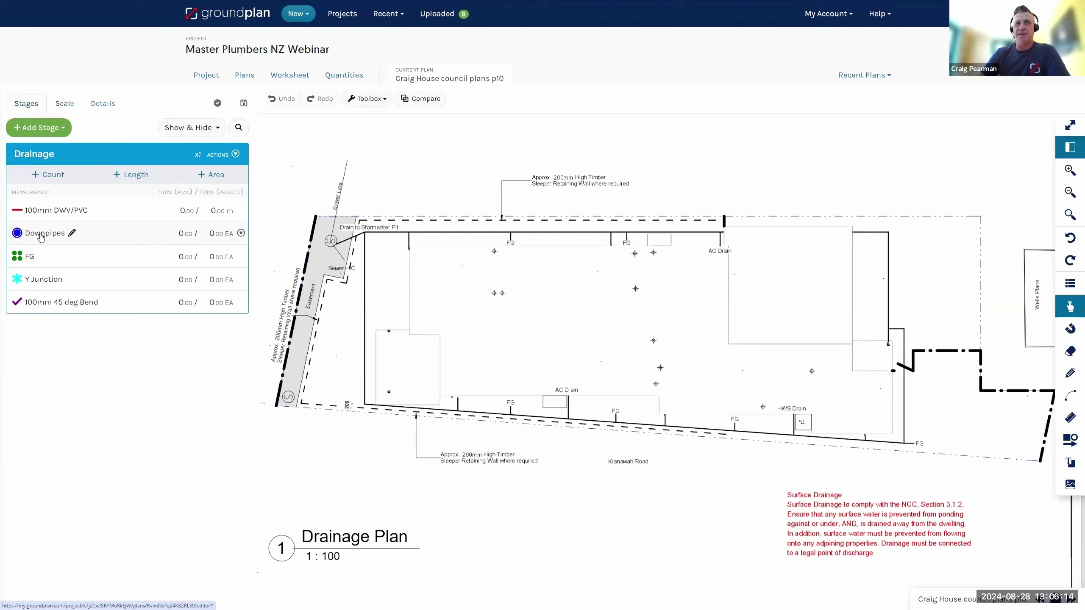
Step: Mark the eight downpipe positions around the building with the Downpipes count in the Drainage stage
{"action": "left_click", "coordinate": [41, 235]}
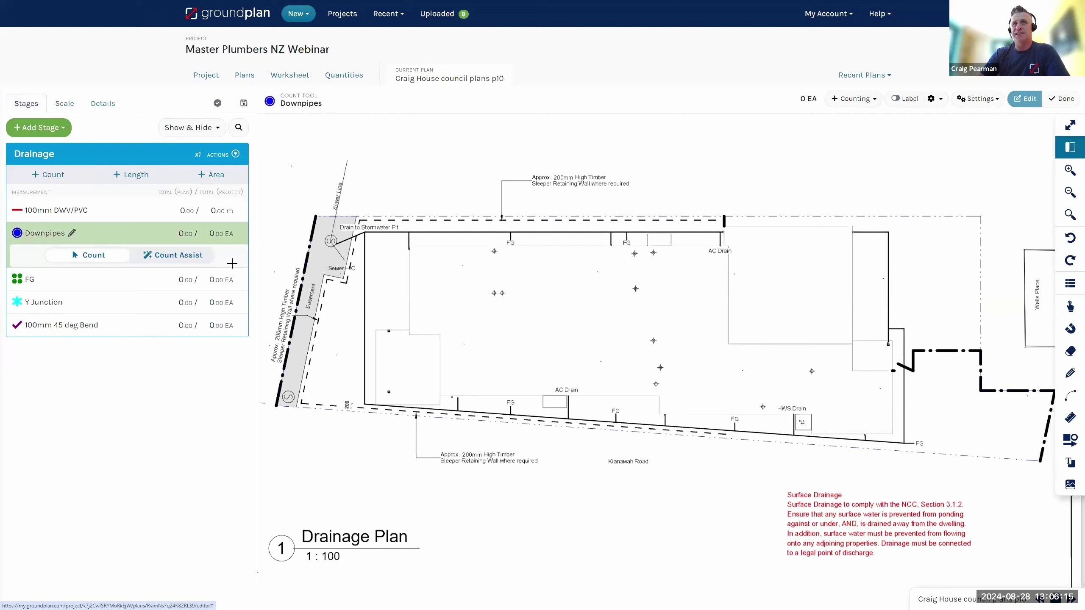
{"action": "left_click", "coordinate": [721, 233]}
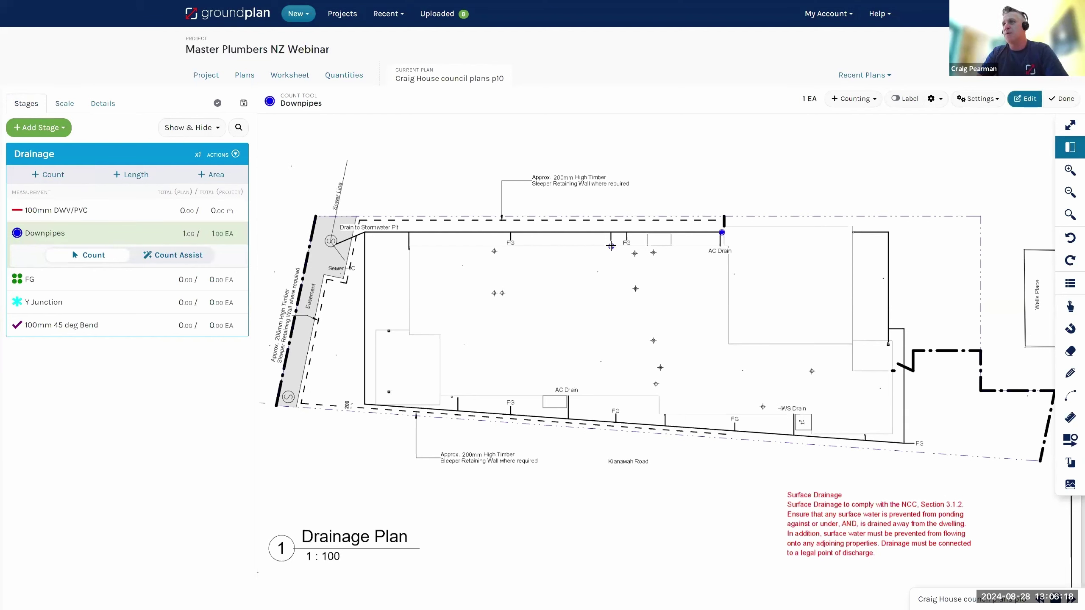
{"action": "left_click", "coordinate": [611, 246]}
{"action": "left_click", "coordinate": [424, 249]}
{"action": "left_click", "coordinate": [408, 250]}
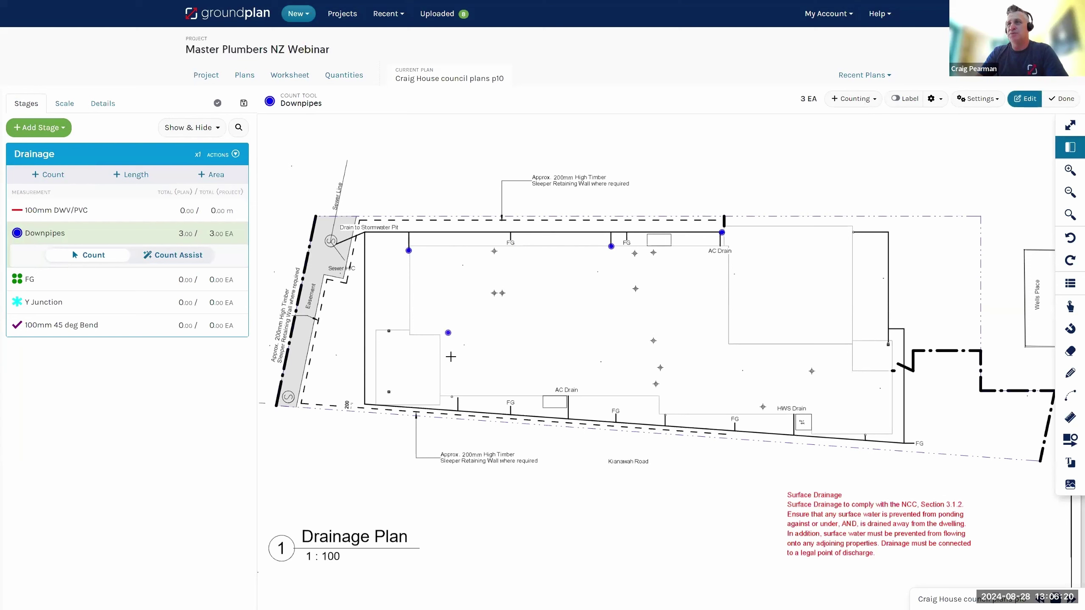
{"action": "left_click", "coordinate": [452, 396]}
{"action": "left_click", "coordinate": [664, 414]}
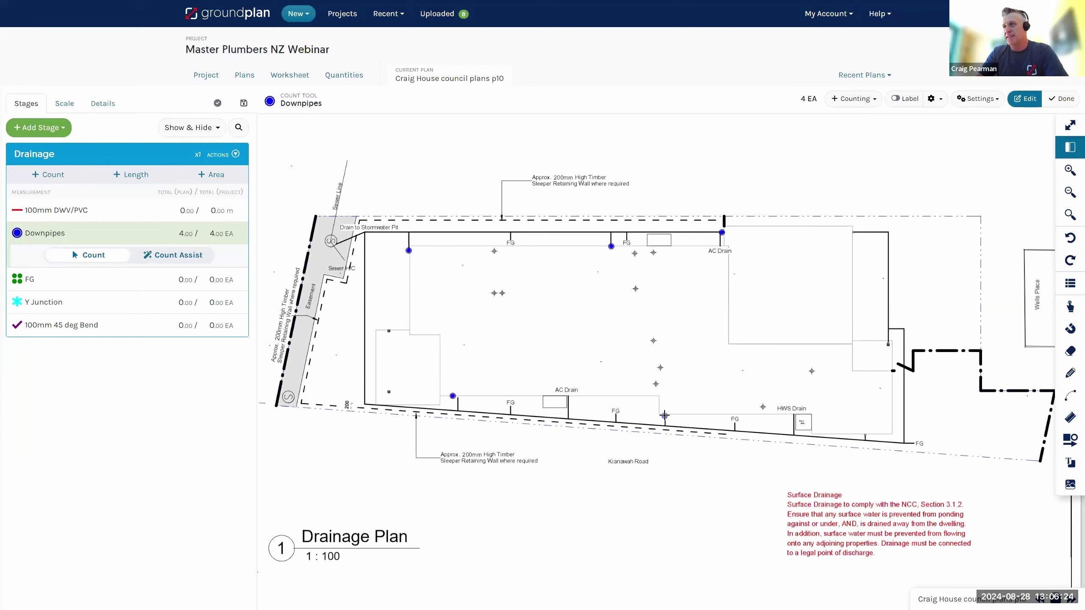
{"action": "left_click", "coordinate": [865, 437]}
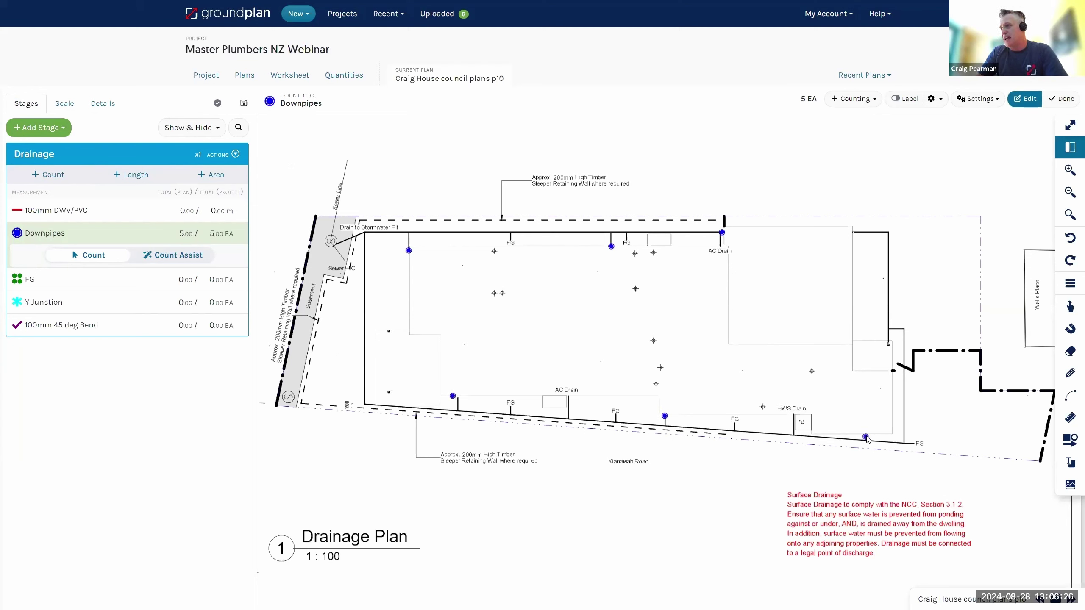
{"action": "left_click", "coordinate": [887, 343]}
{"action": "left_click", "coordinate": [852, 233]}
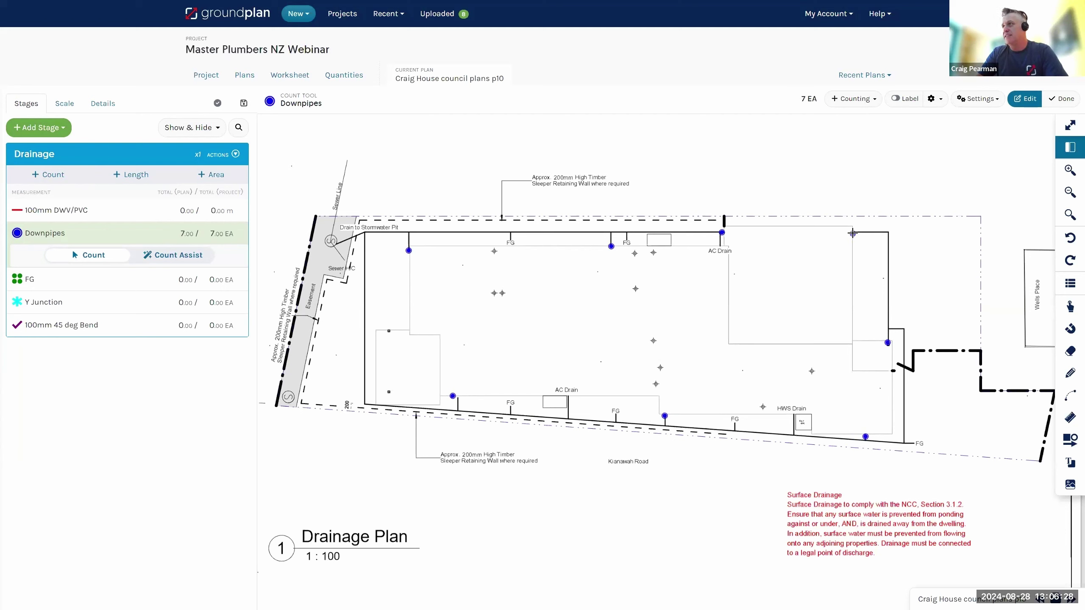
{"action": "left_click", "coordinate": [852, 233]}
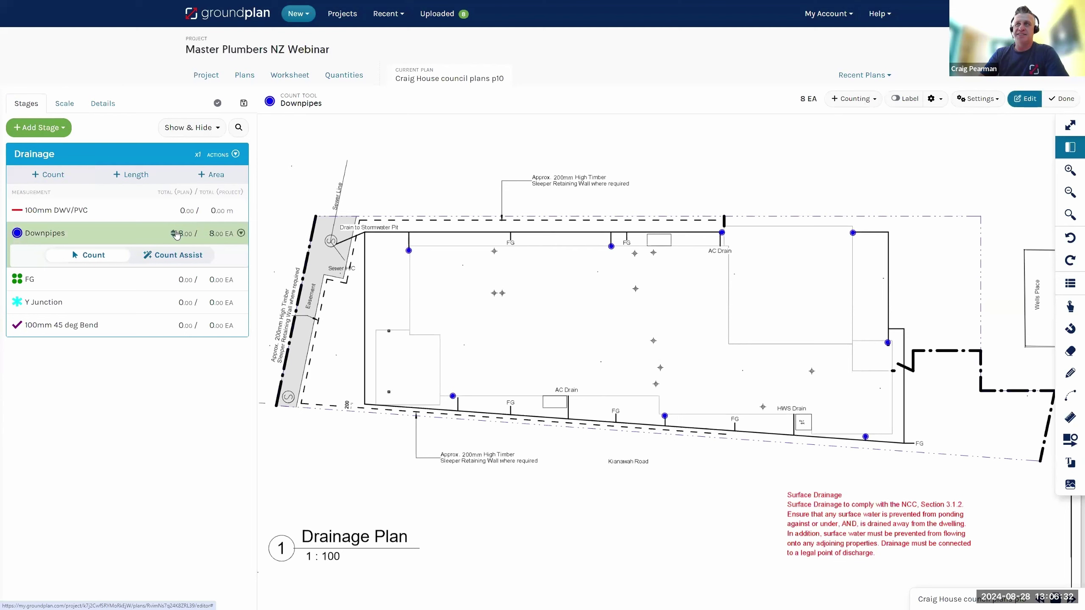
Step: Mark the six FG positions on the drainage plan with the FG count in the Drainage stage
{"action": "left_click", "coordinate": [27, 281]}
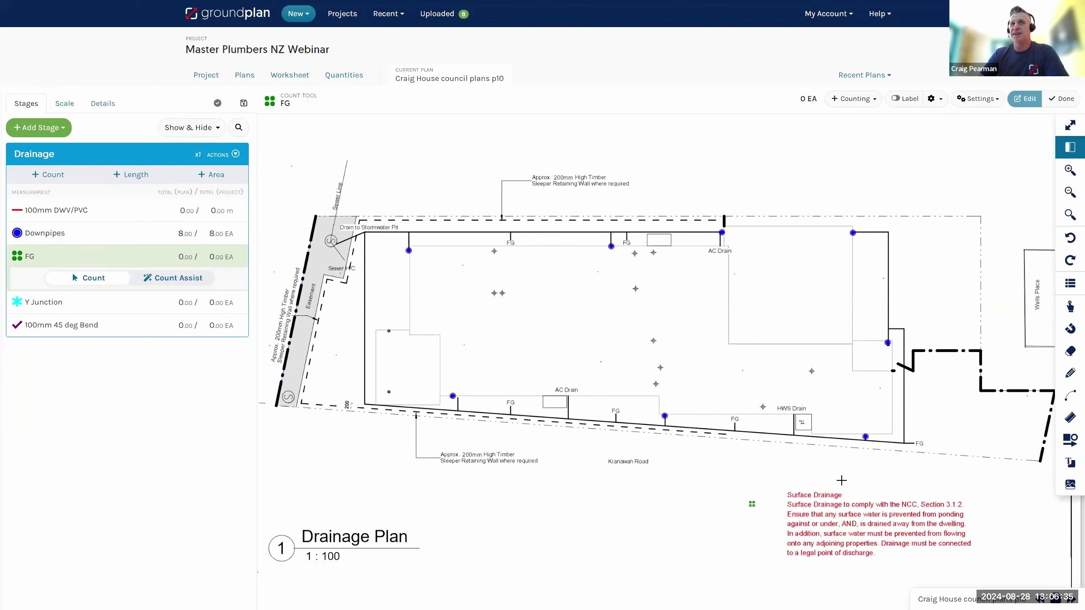
{"action": "left_click", "coordinate": [917, 443]}
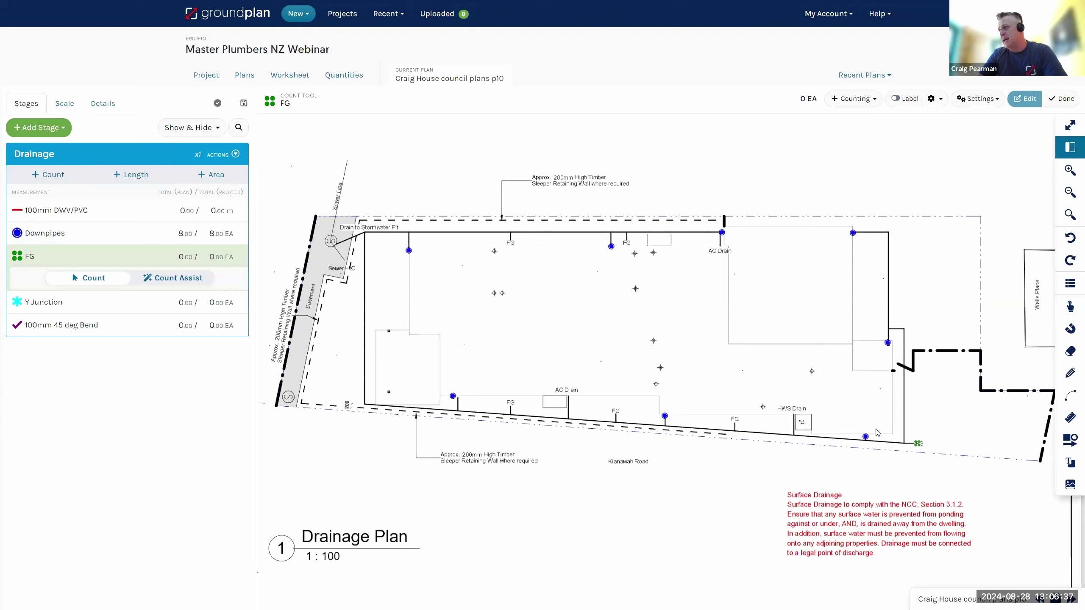
{"action": "left_click", "coordinate": [627, 242]}
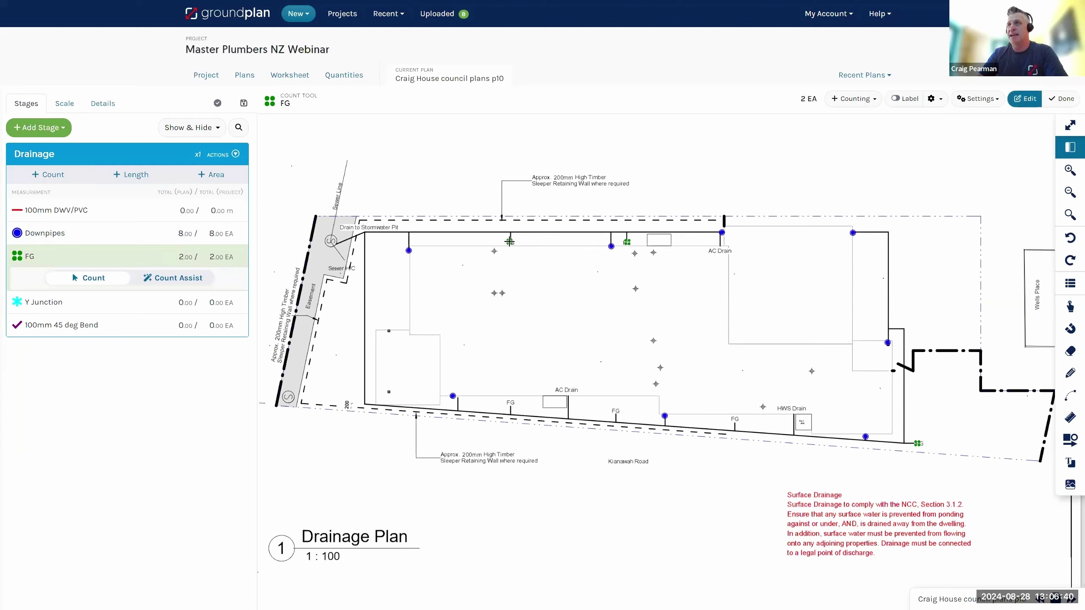
{"action": "left_click", "coordinate": [508, 401]}
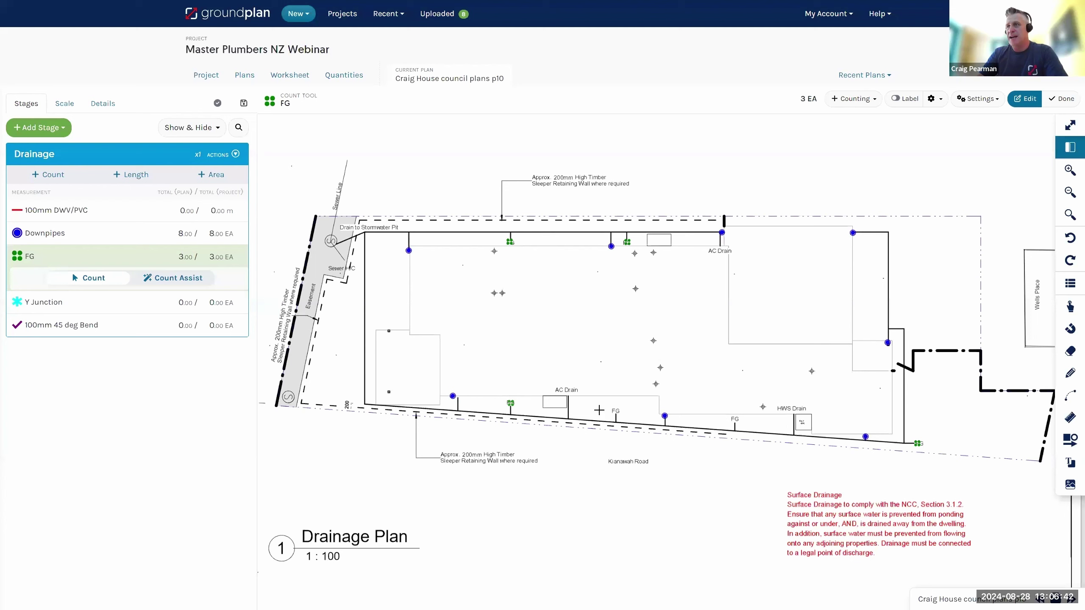
{"action": "left_click", "coordinate": [616, 411]}
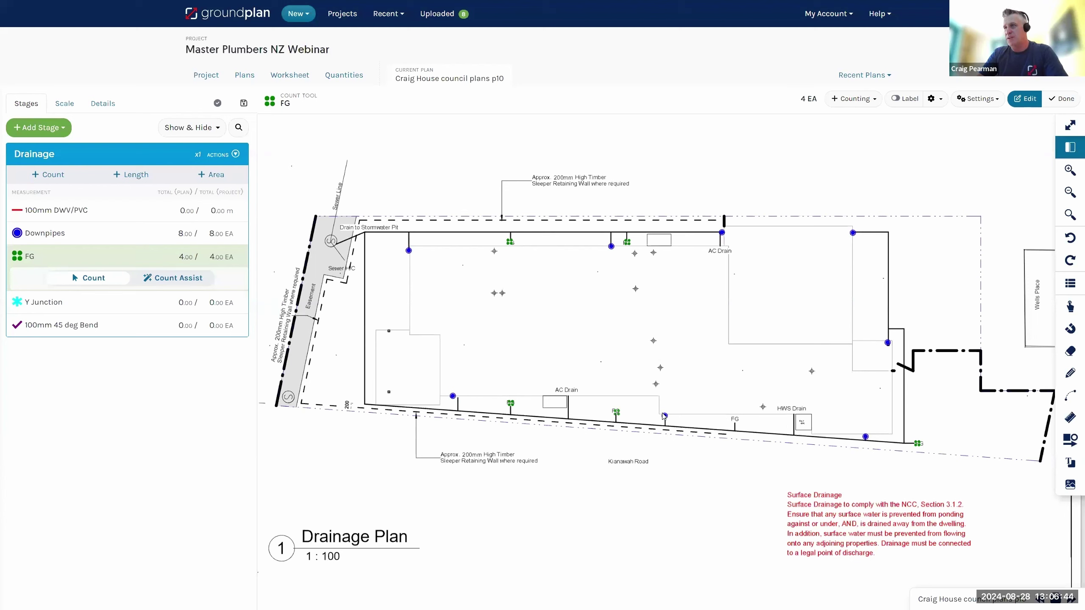
{"action": "double_click", "coordinate": [735, 422]}
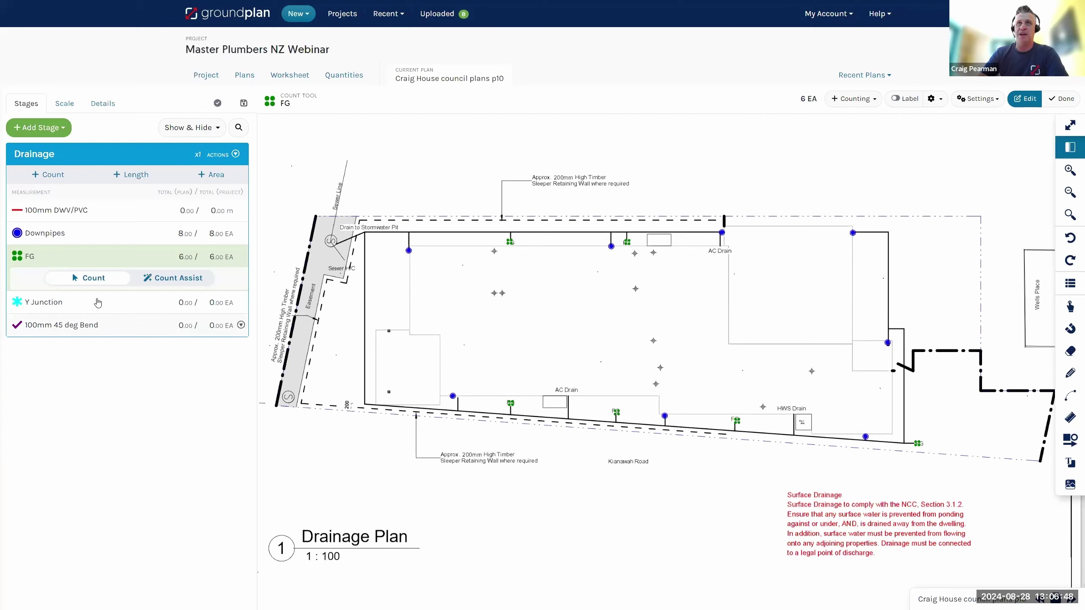
Step: Trace a 100mm DWV/PVC length of about 19.74 m from the upper AC Drain downpipe along the upper run to the stormwater pit
{"action": "left_click", "coordinate": [49, 215]}
{"action": "left_click", "coordinate": [720, 232]}
{"action": "left_click", "coordinate": [587, 233]}
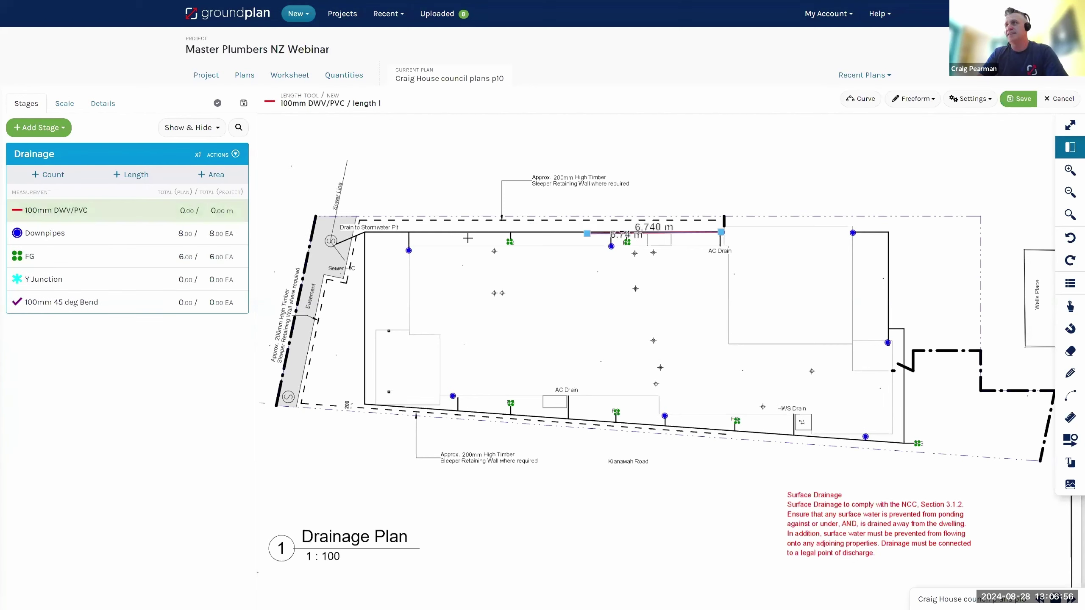
{"action": "left_click", "coordinate": [365, 231]}
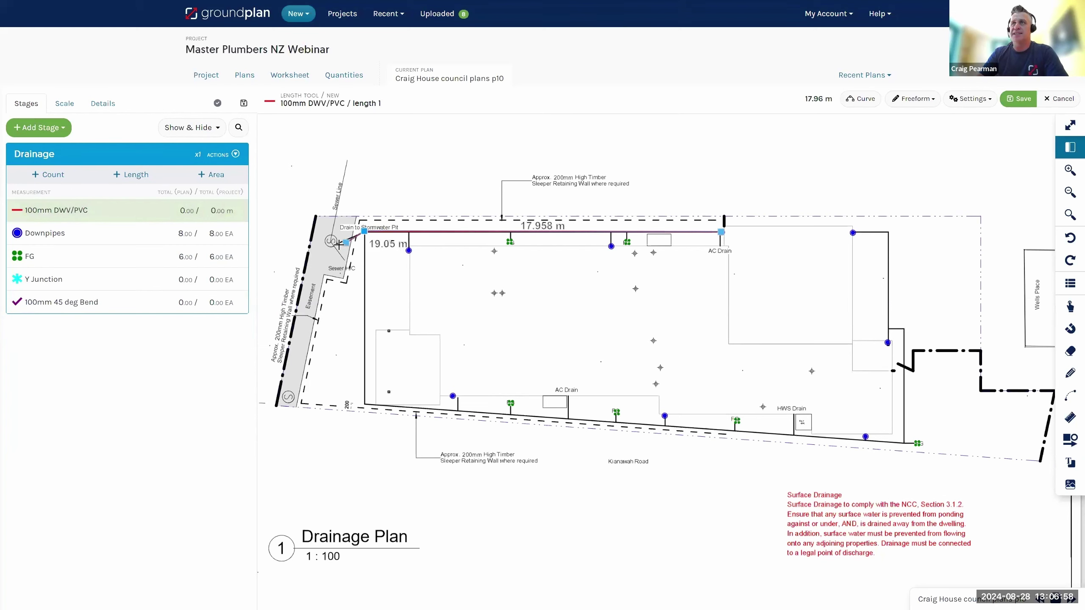
{"action": "double_click", "coordinate": [331, 243]}
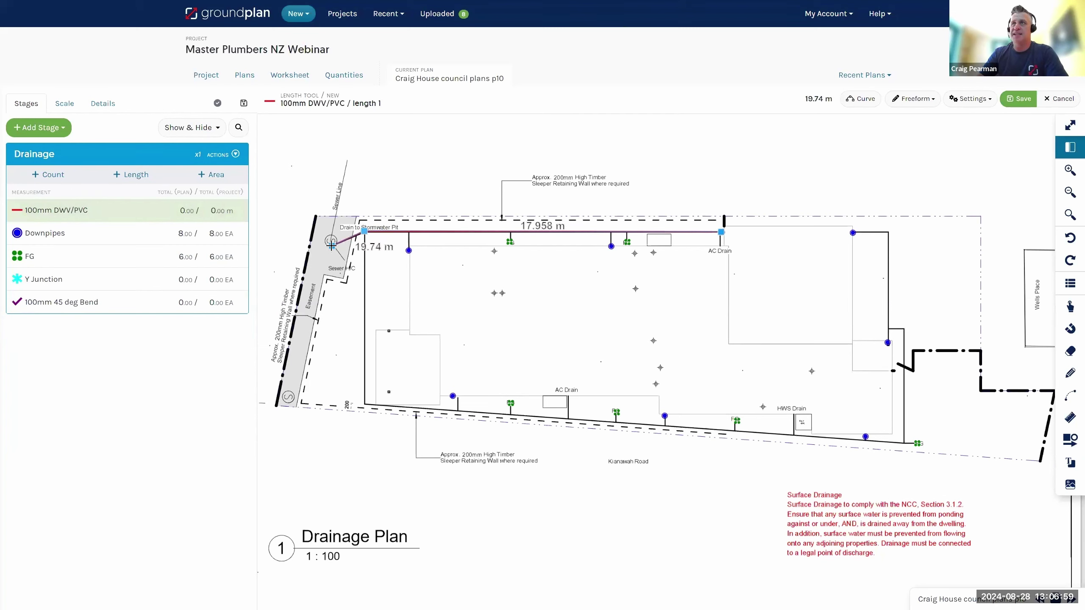
Step: Trace a 100mm DWV/PVC length of about 36.63 m from the upper run's pit-end corner down and along the lower boundary run
{"action": "left_click", "coordinate": [363, 231]}
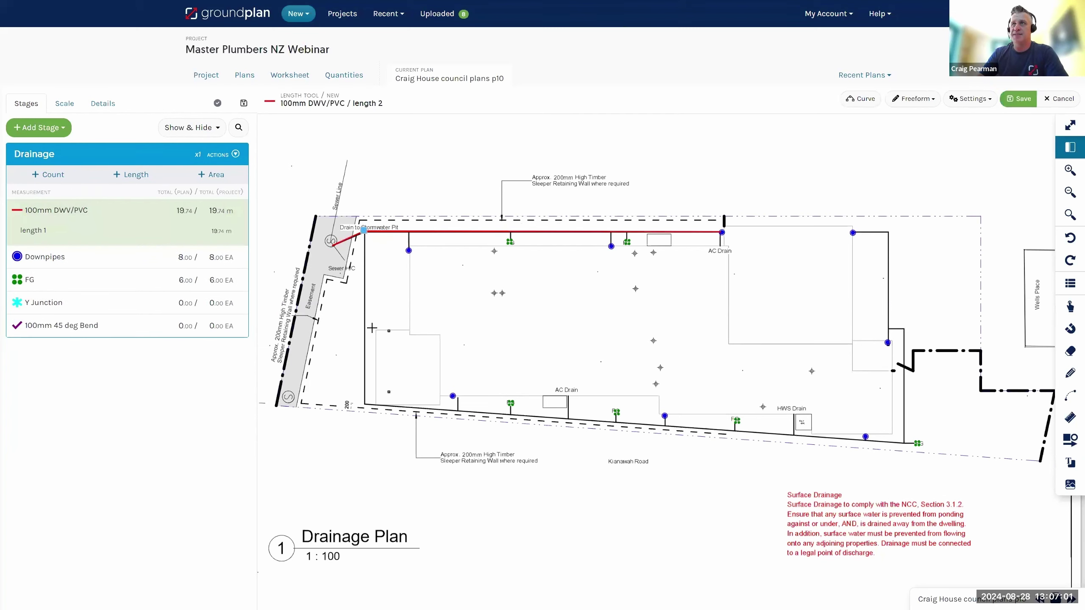
{"action": "left_click", "coordinate": [365, 404]}
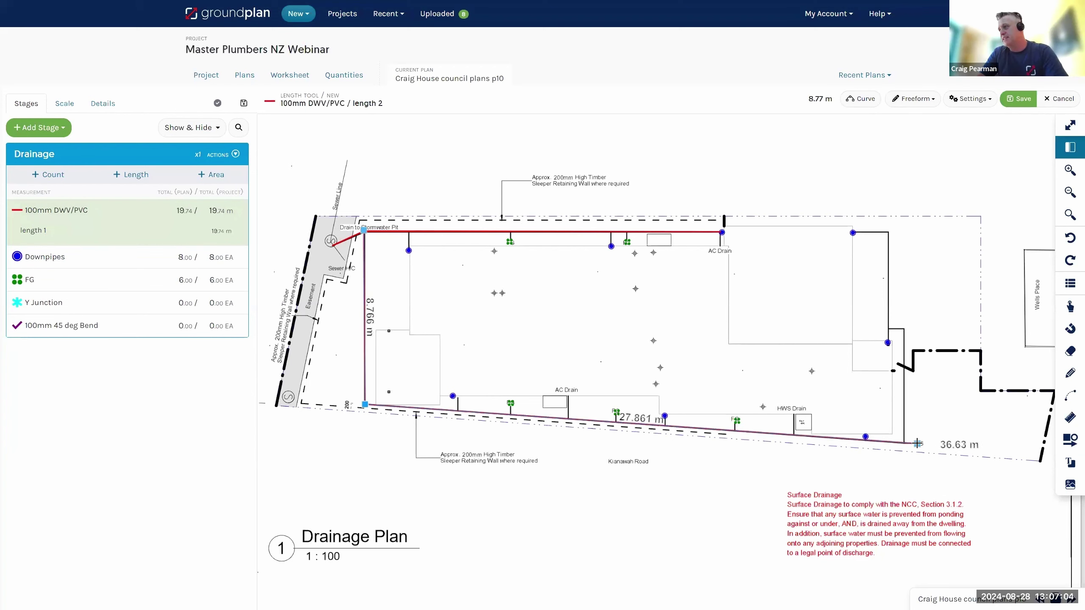
{"action": "double_click", "coordinate": [904, 443]}
Step: Trace the right-side 100mm DWV/PVC branches: about 6.48 m from the lower run to the side downpipe, then about 7.3 m to the upper corner downpipe
{"action": "left_click", "coordinate": [903, 443]}
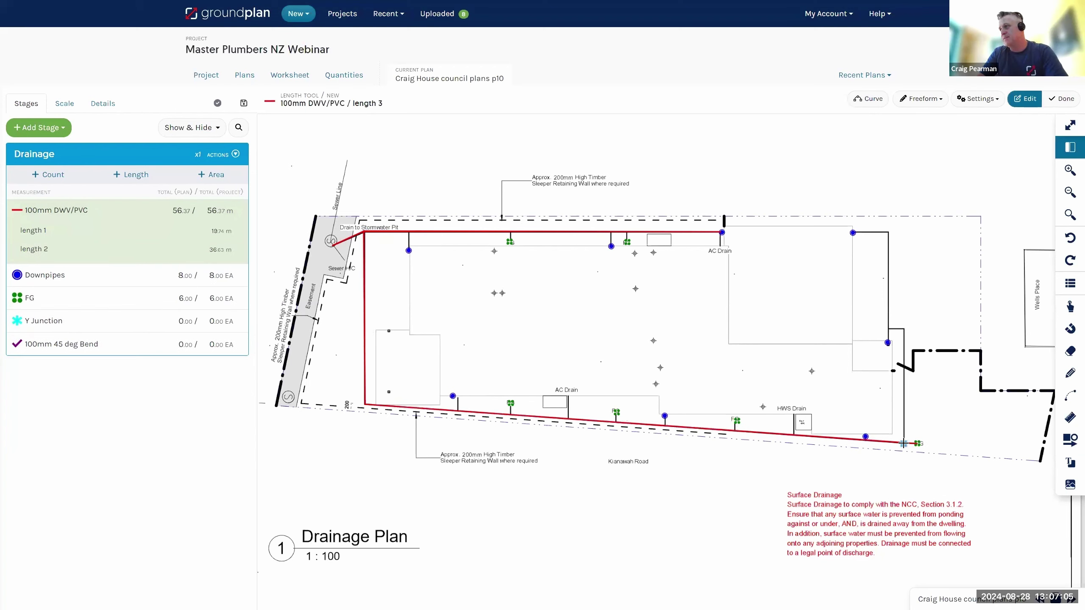
{"action": "left_click", "coordinate": [904, 328]}
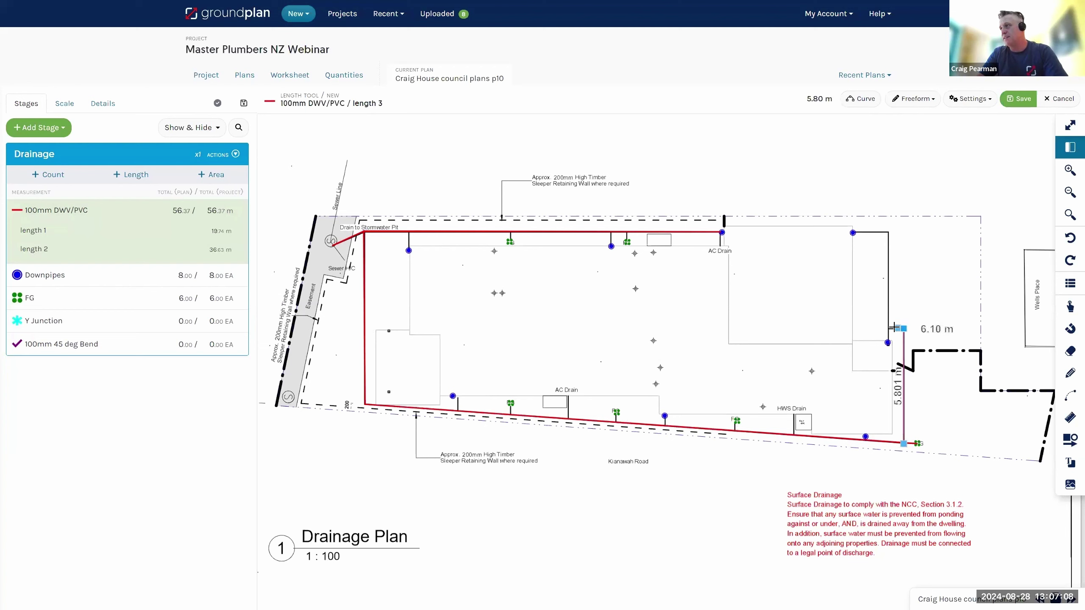
{"action": "double_click", "coordinate": [890, 327]}
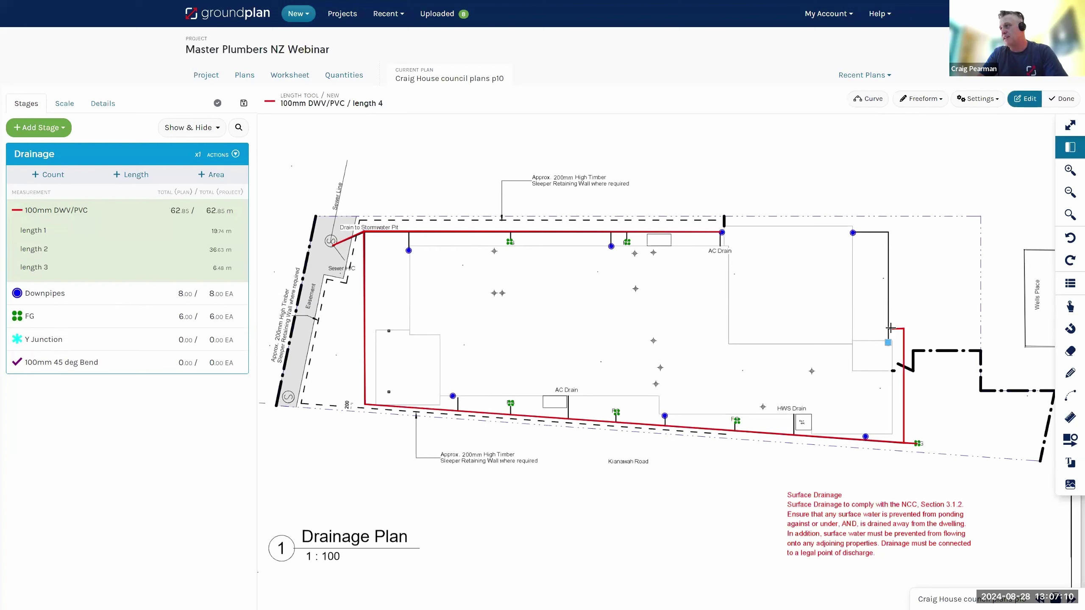
{"action": "left_click", "coordinate": [887, 233]}
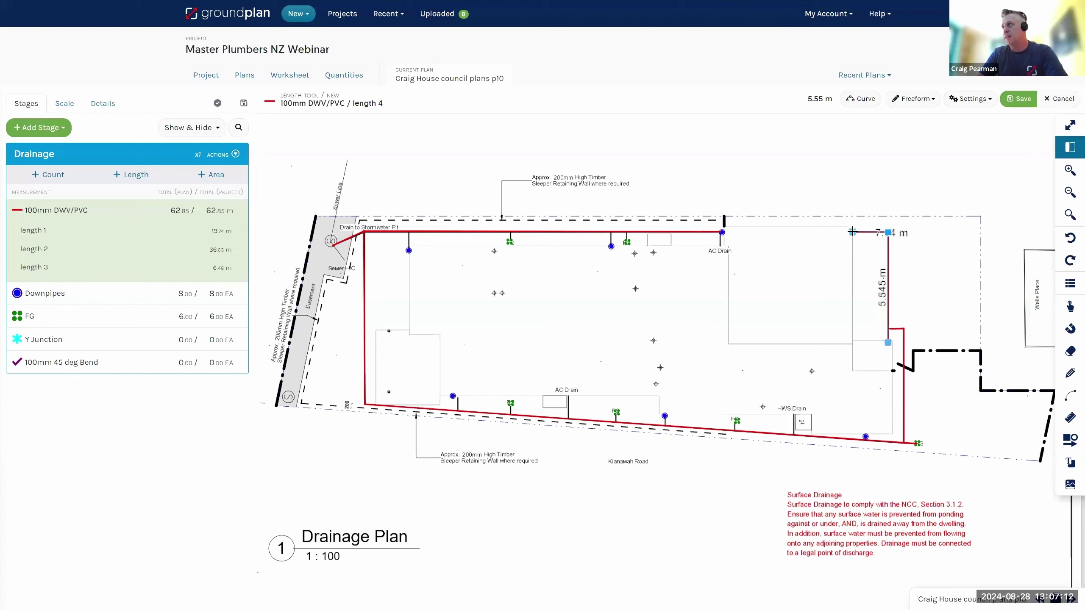
{"action": "double_click", "coordinate": [852, 232]}
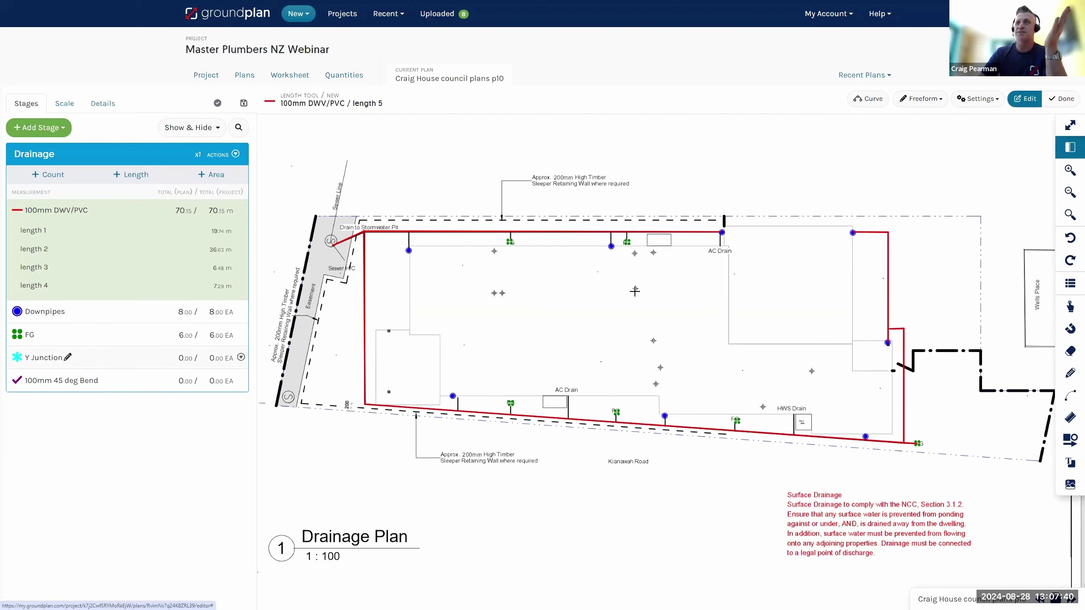
Step: Mark four Y Junctions along the upper pipe run where the FG and downpipe branches connect
{"action": "left_click", "coordinate": [39, 361]}
{"action": "left_click", "coordinate": [610, 232]}
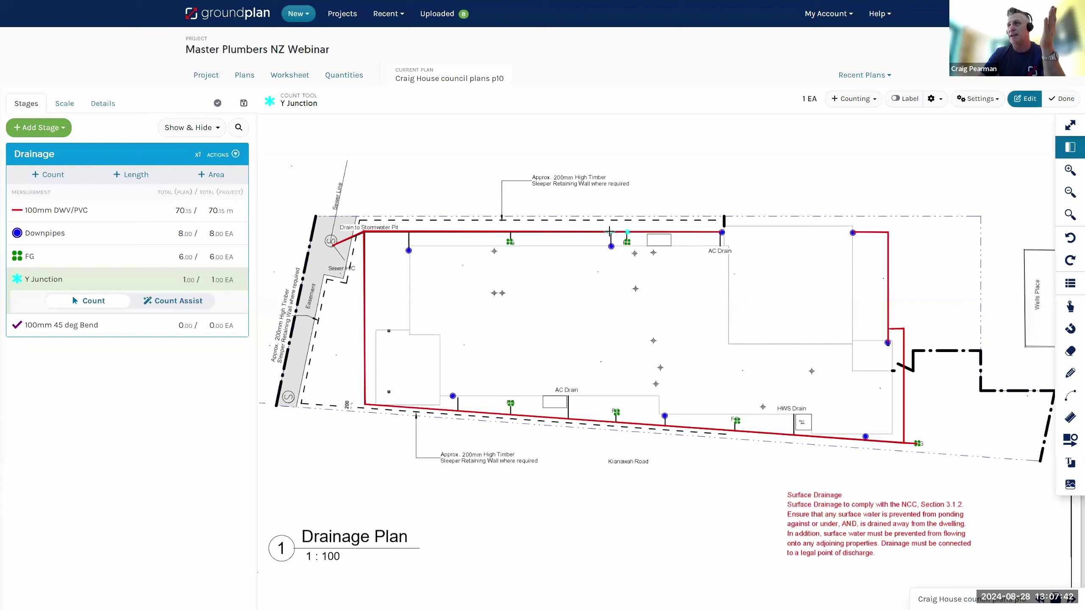
{"action": "left_click", "coordinate": [511, 232]}
{"action": "left_click", "coordinate": [420, 231]}
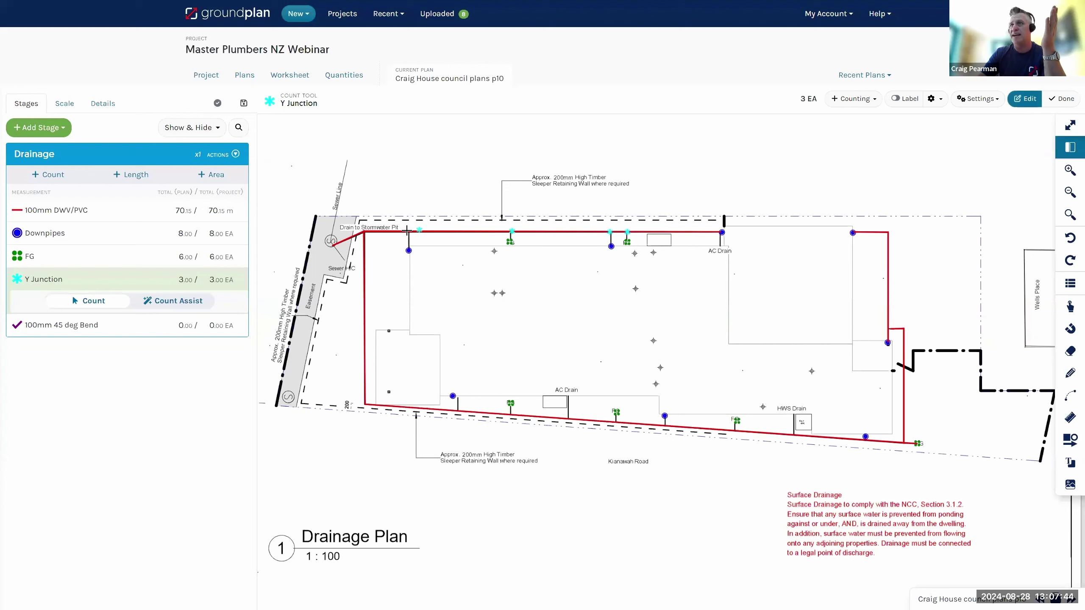
{"action": "left_click", "coordinate": [407, 231]}
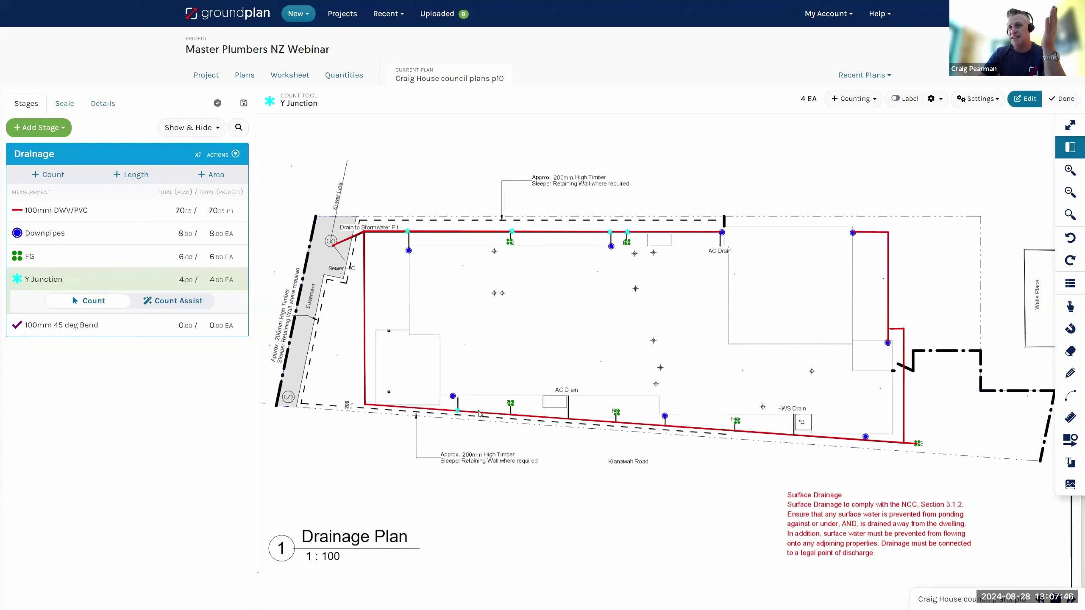
Step: Mark the Y Junctions along the lower pipe run at each downpipe, FG, AC Drain and HWS Drain connection
{"action": "left_click", "coordinate": [513, 412]}
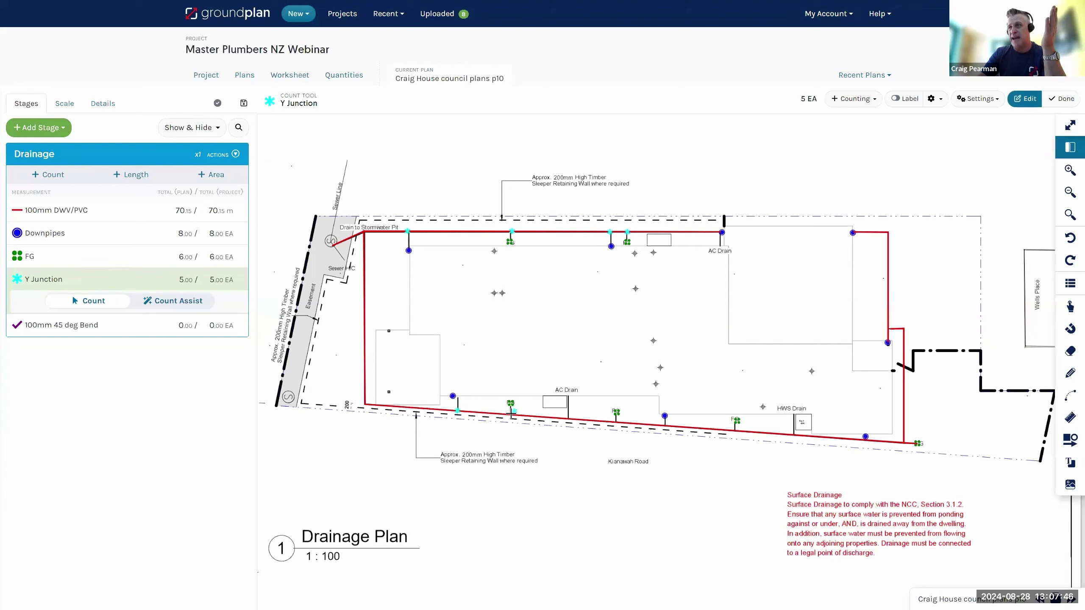
{"action": "left_click", "coordinate": [568, 418]}
{"action": "left_click", "coordinate": [616, 422]}
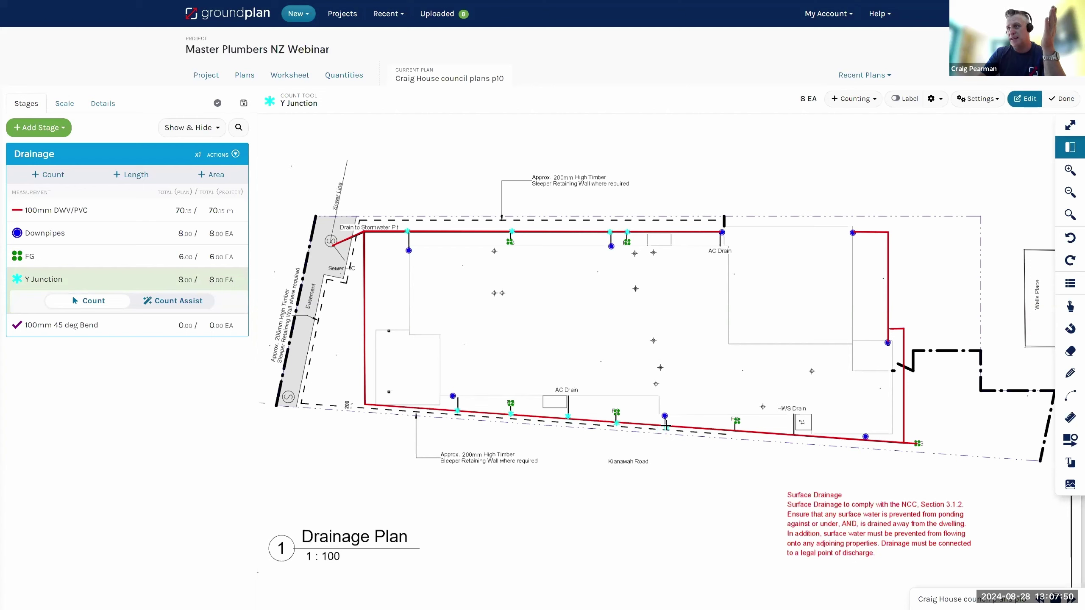
{"action": "left_click", "coordinate": [667, 427]}
{"action": "left_click", "coordinate": [794, 435]}
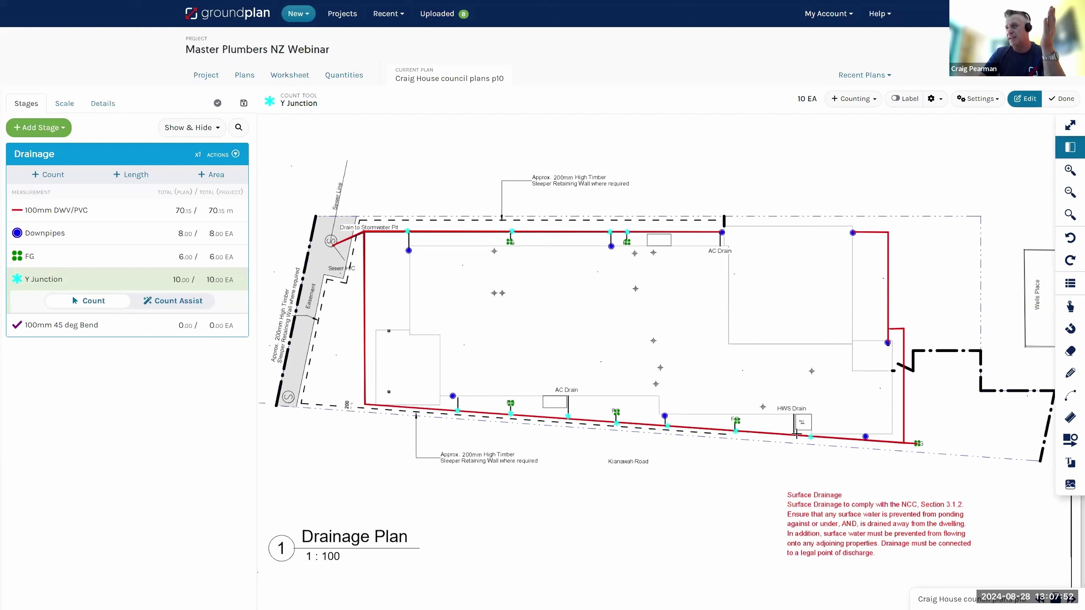
{"action": "left_click", "coordinate": [669, 437]}
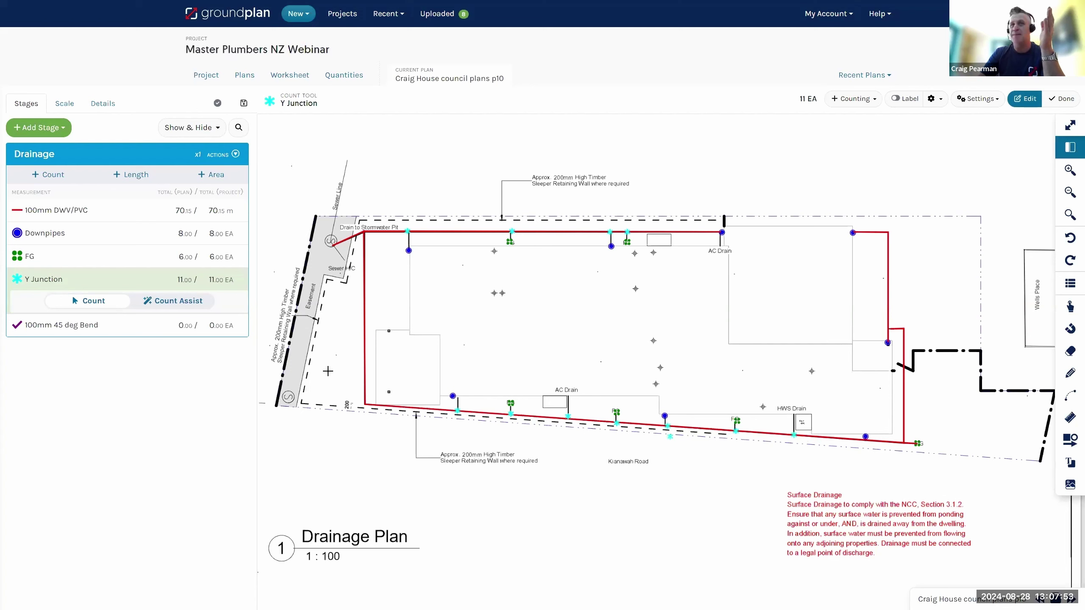
Step: Mark two 100mm 45 deg Bends at each of the two corners on the stormwater pit side of the pipework
{"action": "left_click", "coordinate": [64, 325]}
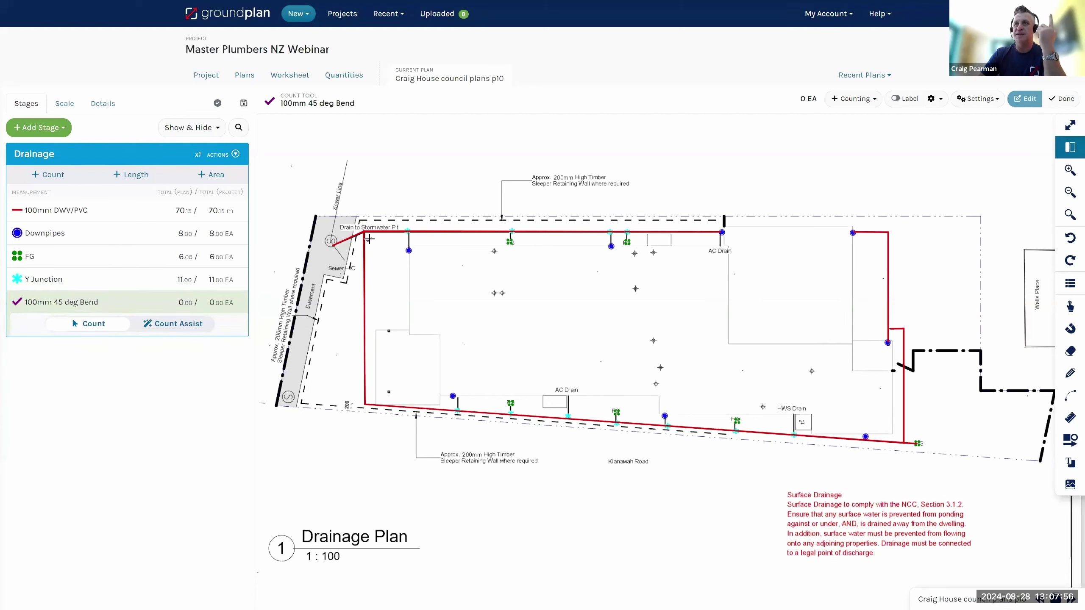
{"action": "left_click", "coordinate": [356, 242]}
{"action": "left_click", "coordinate": [357, 394]}
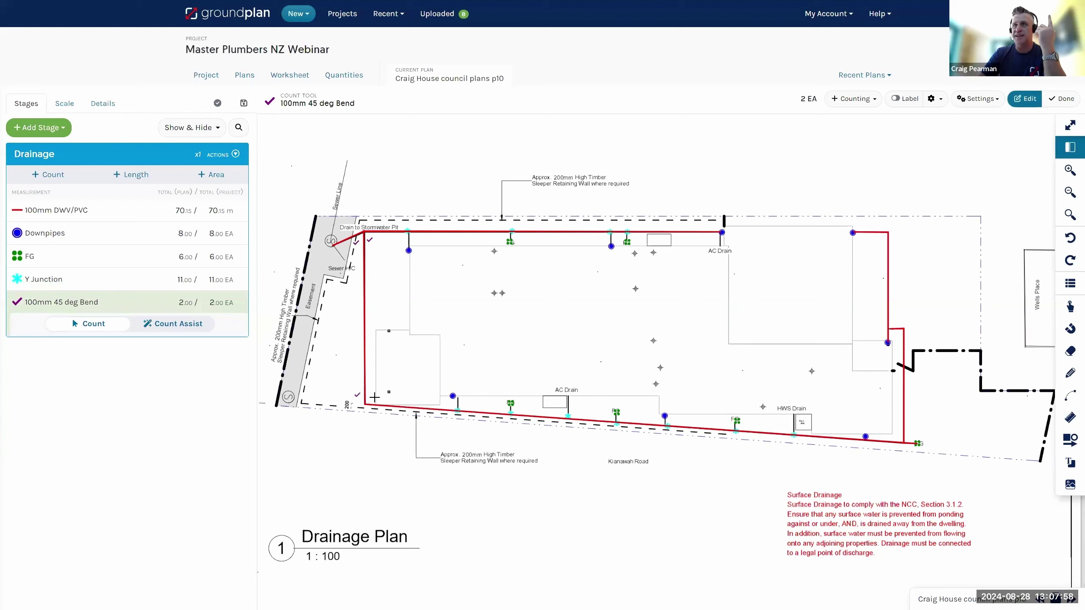
{"action": "left_click", "coordinate": [375, 398]}
Step: Mark six 100mm 45 deg Bends at the corners of the right-side branches, from the lower run to the upper corner downpipe
{"action": "left_click", "coordinate": [897, 448]}
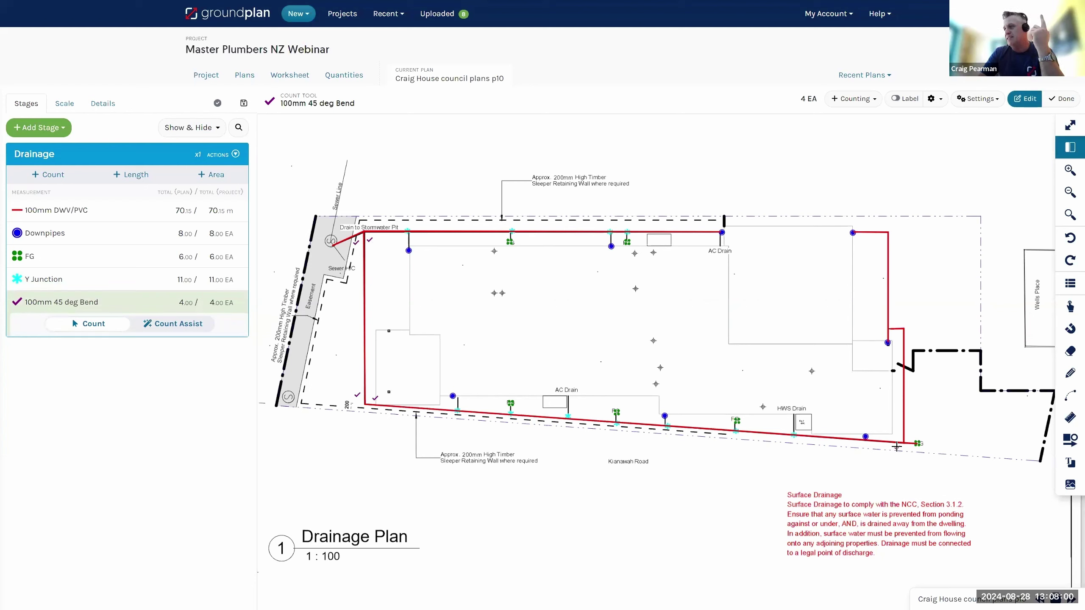
{"action": "left_click", "coordinate": [907, 437]}
{"action": "left_click", "coordinate": [912, 336]}
{"action": "left_click", "coordinate": [901, 322]}
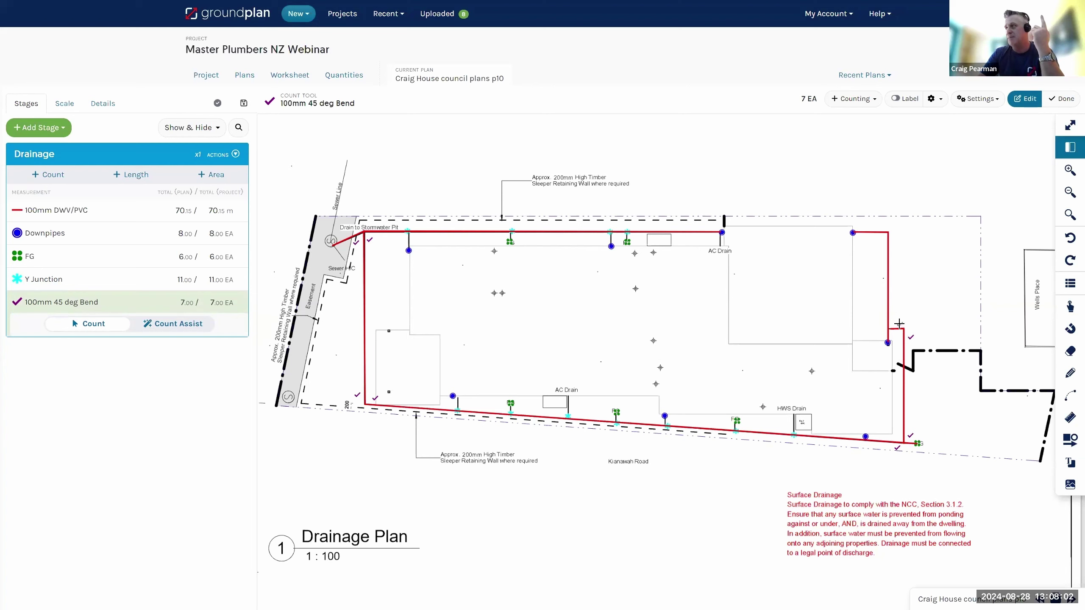
{"action": "left_click", "coordinate": [900, 305]}
{"action": "left_click", "coordinate": [893, 242]}
{"action": "left_click", "coordinate": [877, 225]}
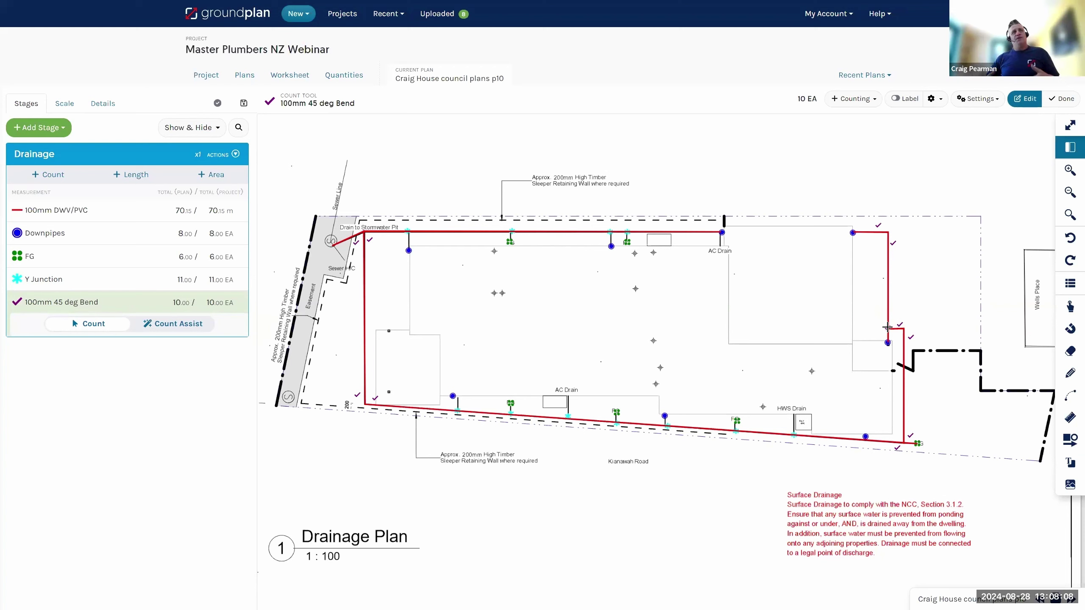
{"action": "left_click", "coordinate": [664, 357]}
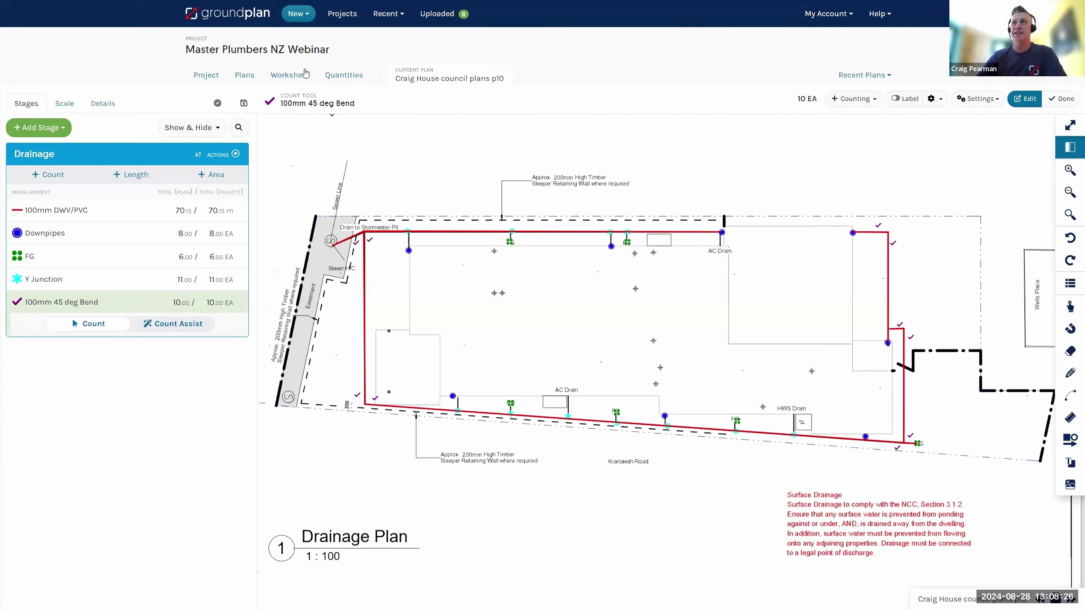
Step: View the project's quantities for the Drainage stage and open the Drainage As-built plan
{"action": "left_click", "coordinate": [349, 82]}
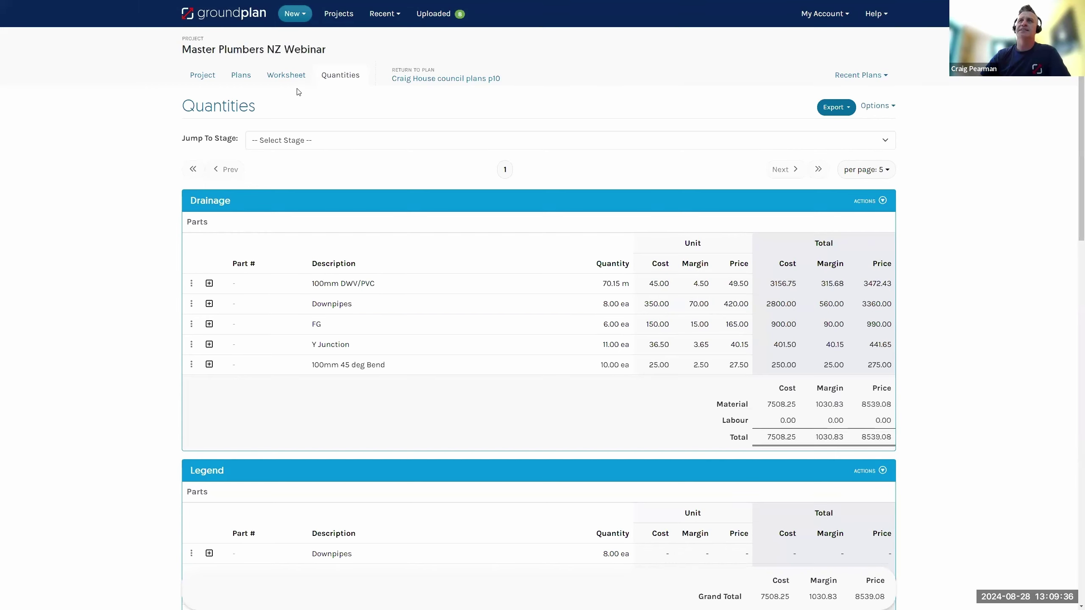
{"action": "left_click", "coordinate": [241, 75]}
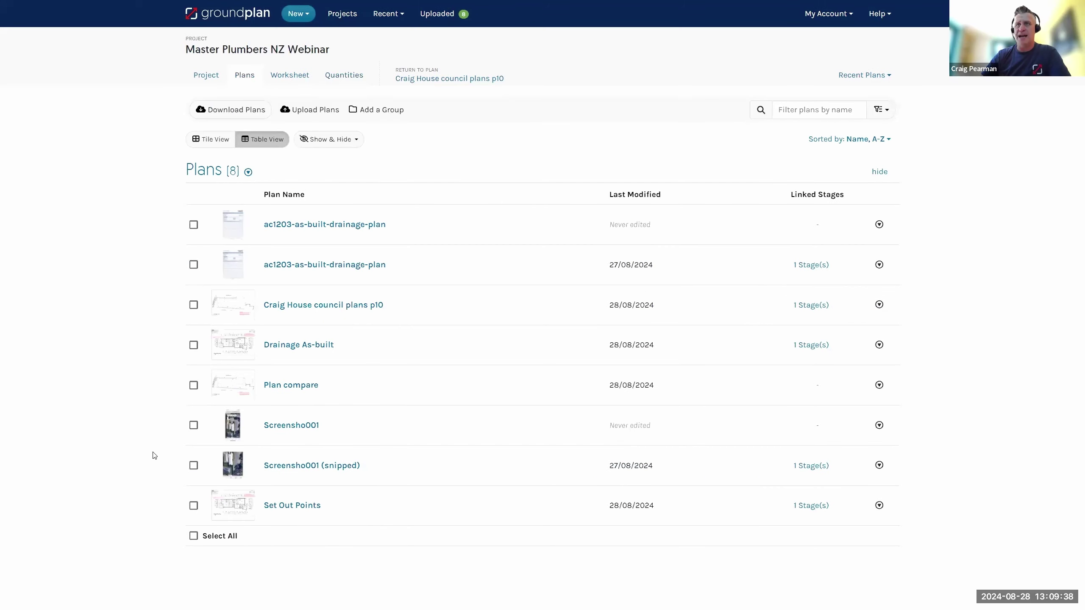
{"action": "left_click", "coordinate": [294, 346]}
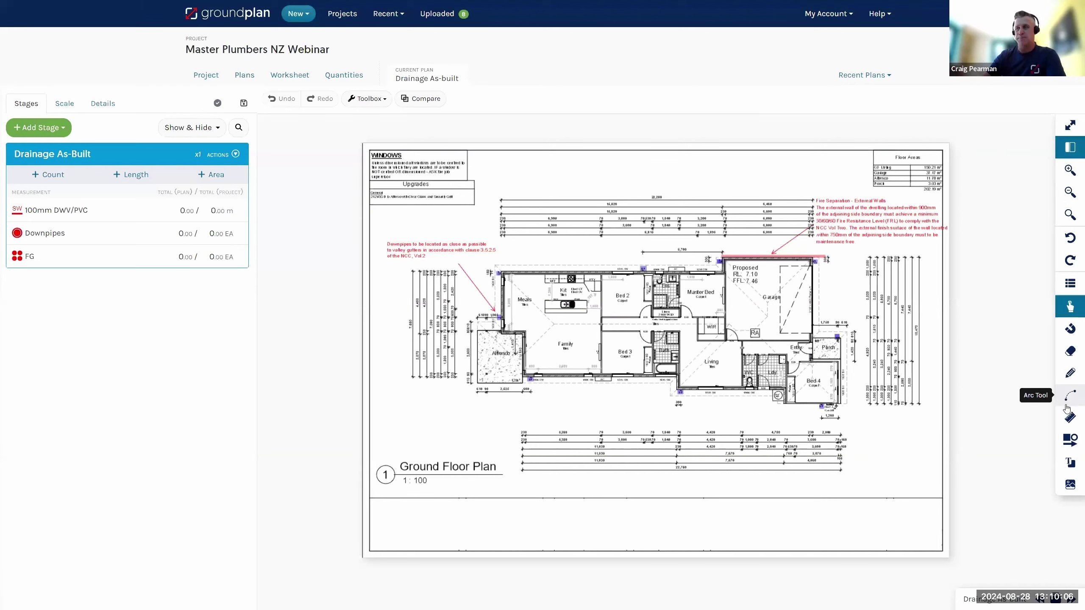
Step: Set the eraser to Square mode and erase the notes and dimensions above and to the left of the floor plan
{"action": "left_click", "coordinate": [1069, 352]}
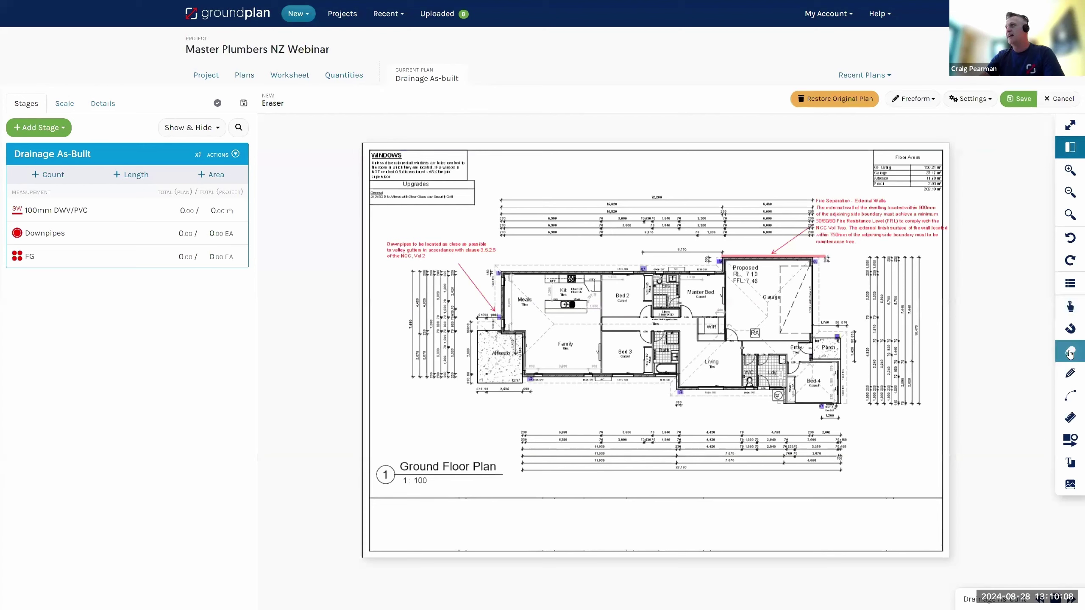
{"action": "left_click", "coordinate": [900, 101]}
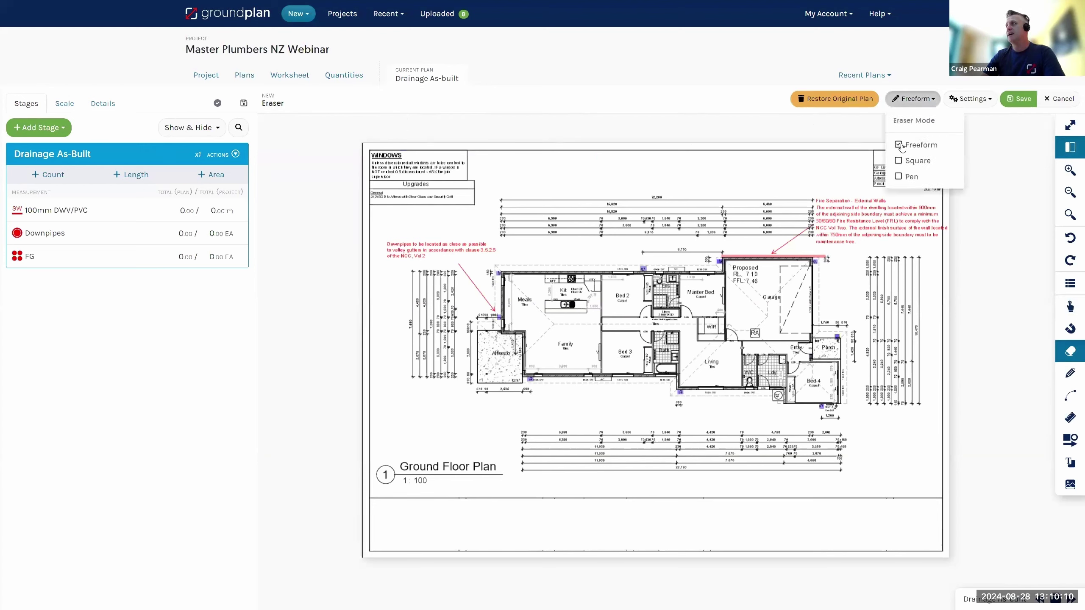
{"action": "left_click", "coordinate": [901, 161]}
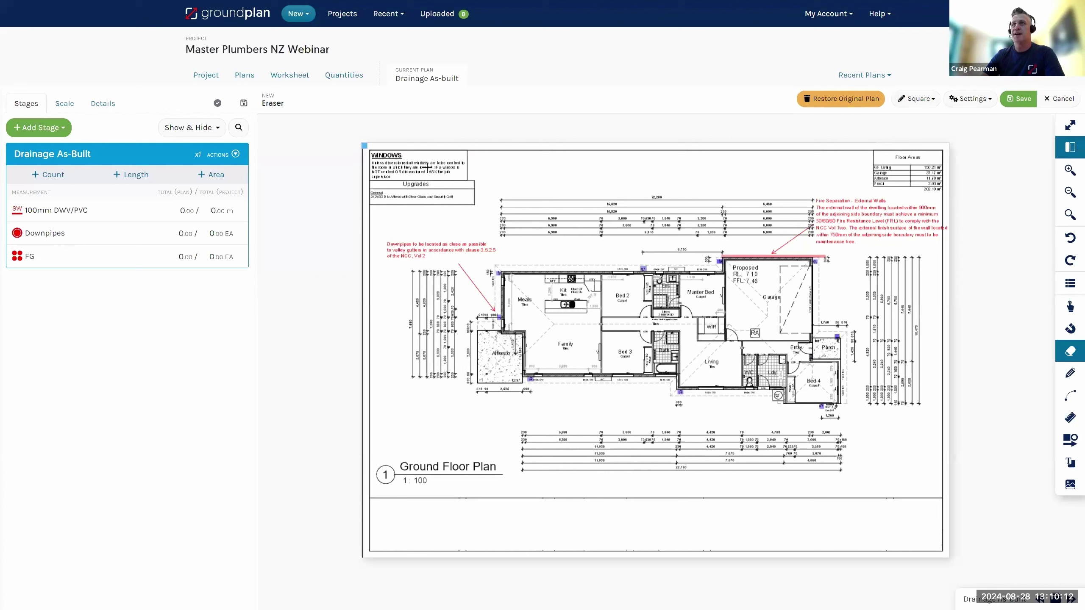
{"action": "mouse_move", "coordinate": [369, 145]}
{"action": "left_mouse_down"}
{"action": "mouse_move", "coordinate": [831, 243]}
{"action": "mouse_move", "coordinate": [949, 255]}
{"action": "left_mouse_up"}
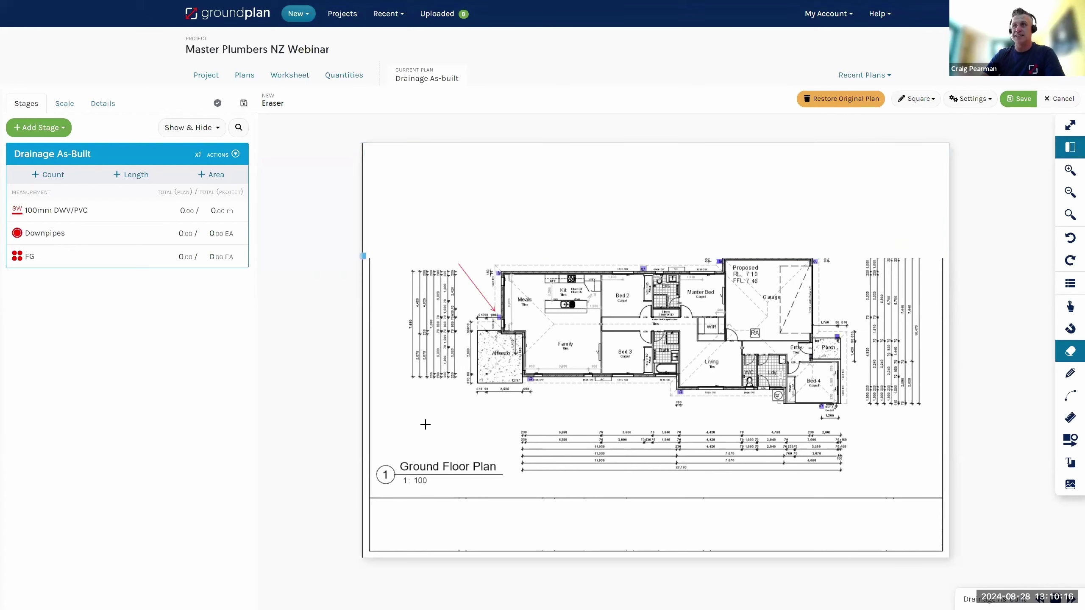
{"action": "left_click_drag", "start_coordinate": [363, 256], "coordinate": [473, 559]}
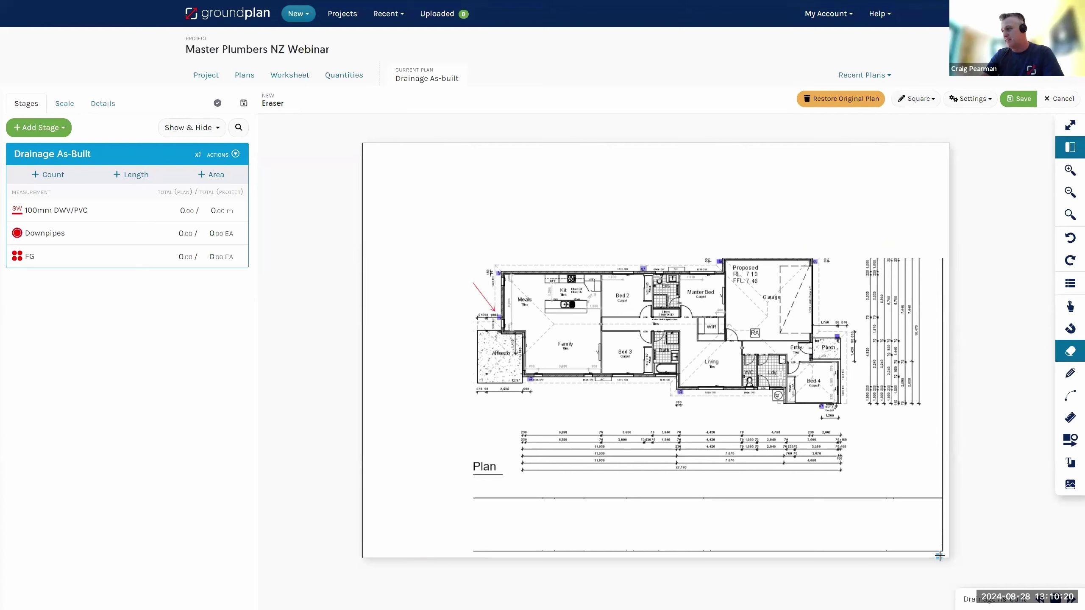
Step: Erase the dimensions and title below the floor plan, the dimensions on its right, and the red arrow beside Meals
{"action": "mouse_move", "coordinate": [944, 555]}
{"action": "left_mouse_down"}
{"action": "mouse_move", "coordinate": [438, 441]}
{"action": "mouse_move", "coordinate": [401, 409]}
{"action": "left_mouse_up"}
{"action": "mouse_move", "coordinate": [940, 161]}
{"action": "left_mouse_down"}
{"action": "mouse_move", "coordinate": [860, 417]}
{"action": "mouse_move", "coordinate": [847, 526]}
{"action": "mouse_move", "coordinate": [837, 524]}
{"action": "left_mouse_up"}
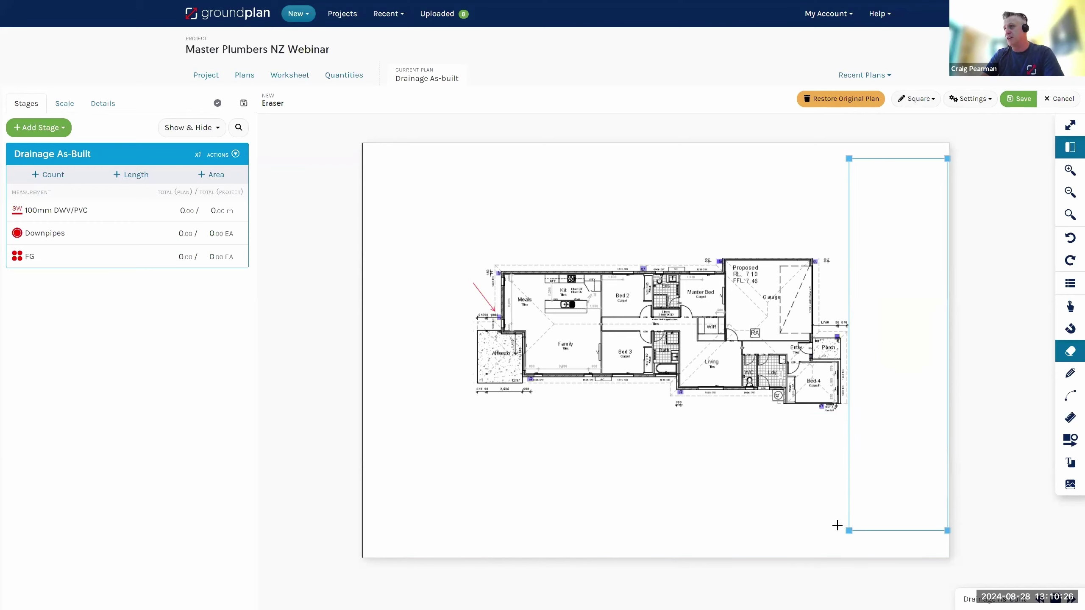
{"action": "left_click_drag", "start_coordinate": [499, 329], "coordinate": [459, 278]}
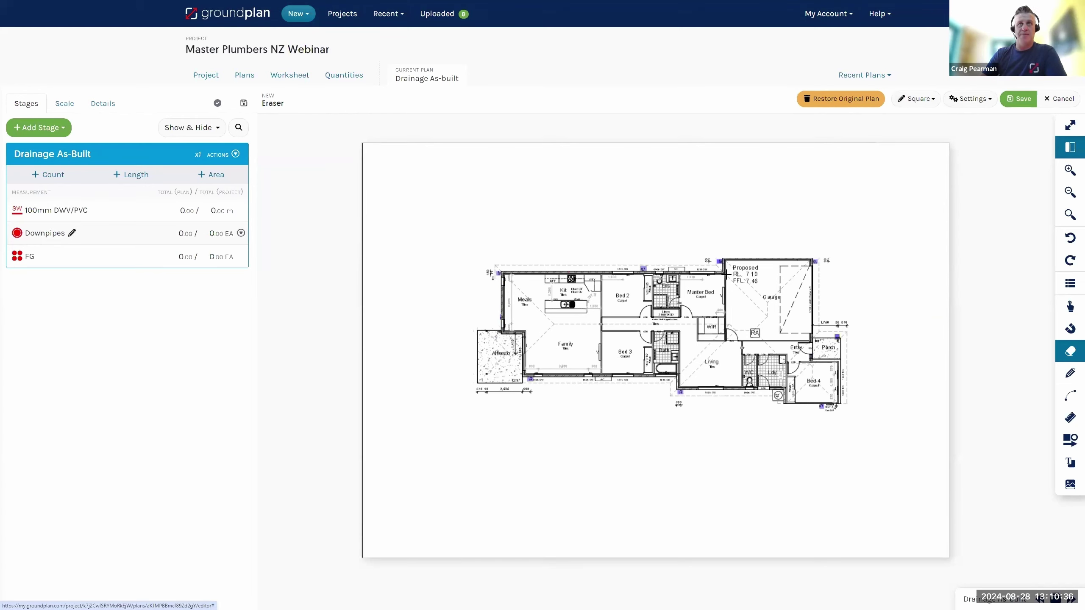
Step: Mark eight downpipes around the house perimeter with the Downpipes count in the Drainage As-Built stage
{"action": "left_click", "coordinate": [43, 233]}
{"action": "scroll", "coordinate": [719, 259], "scroll_direction": "up", "scroll_amount": 2}
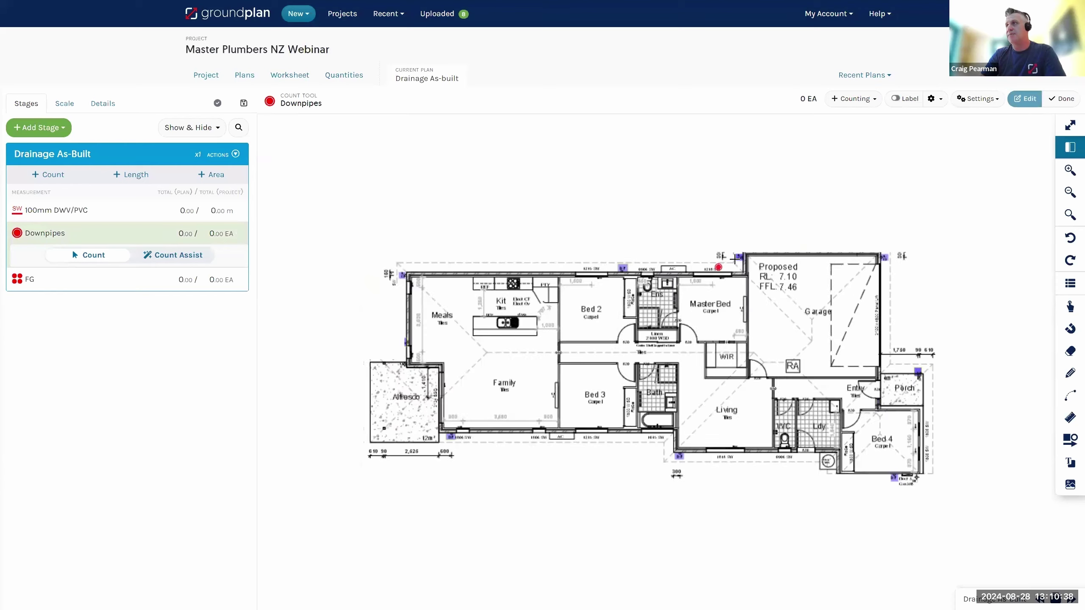
{"action": "left_click", "coordinate": [738, 255]}
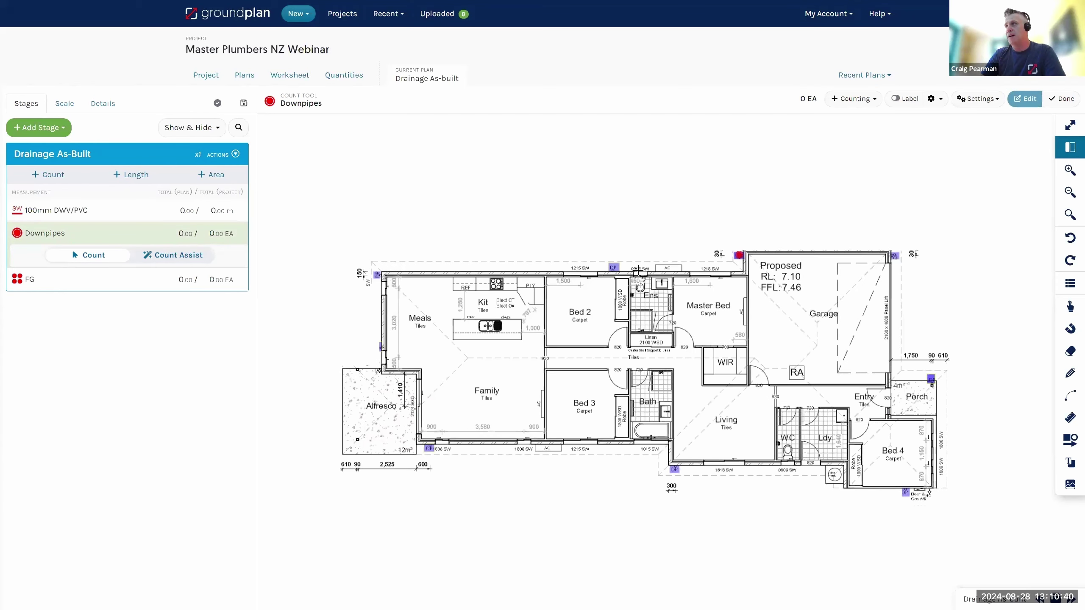
{"action": "left_click", "coordinate": [614, 267]}
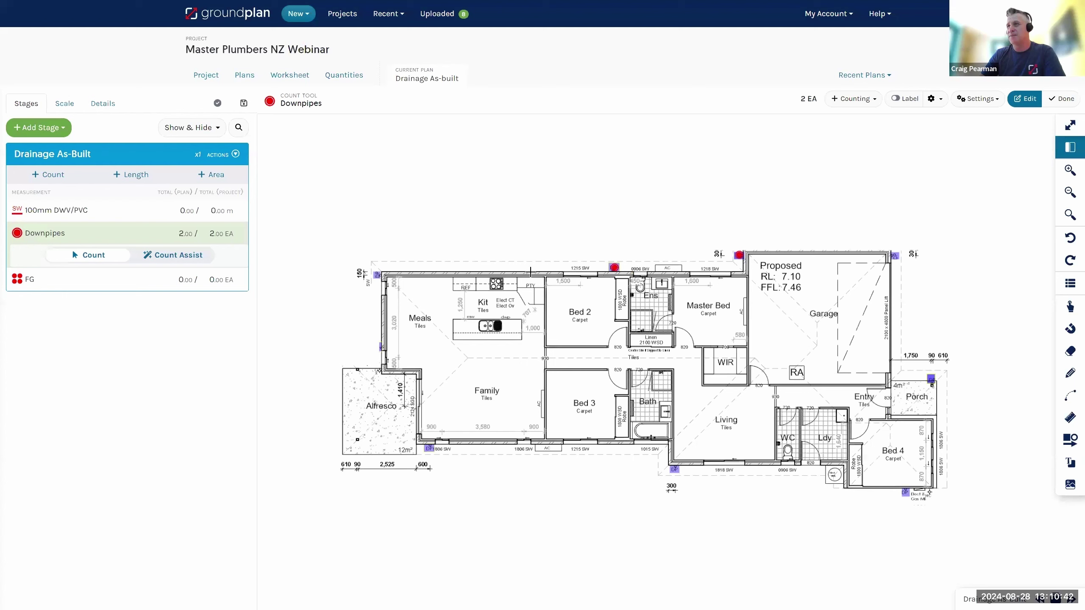
{"action": "left_click", "coordinate": [375, 274]}
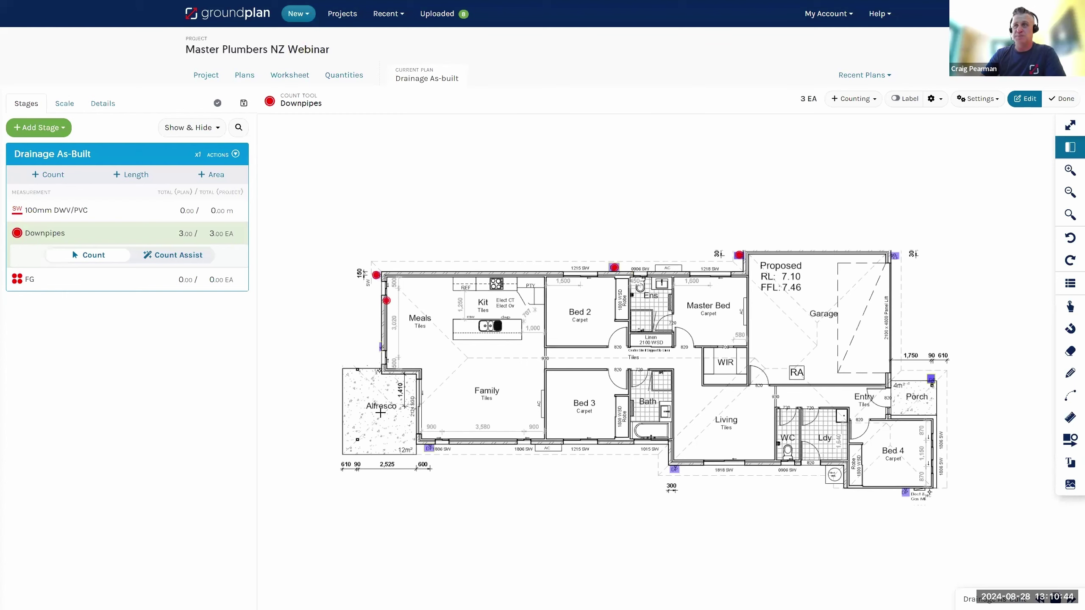
{"action": "left_click", "coordinate": [428, 447]}
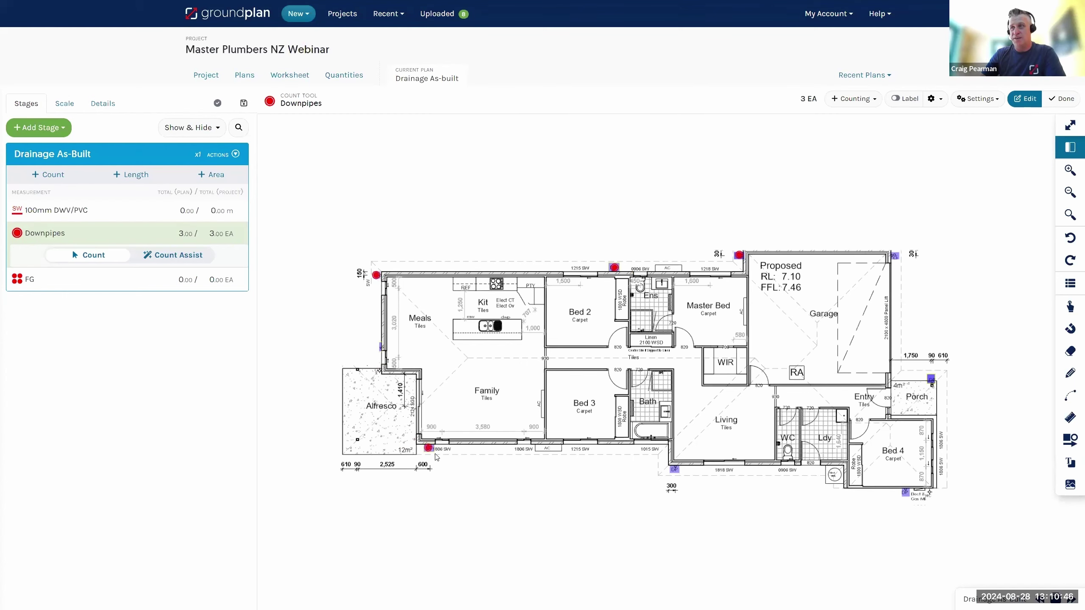
{"action": "left_click", "coordinate": [674, 469]}
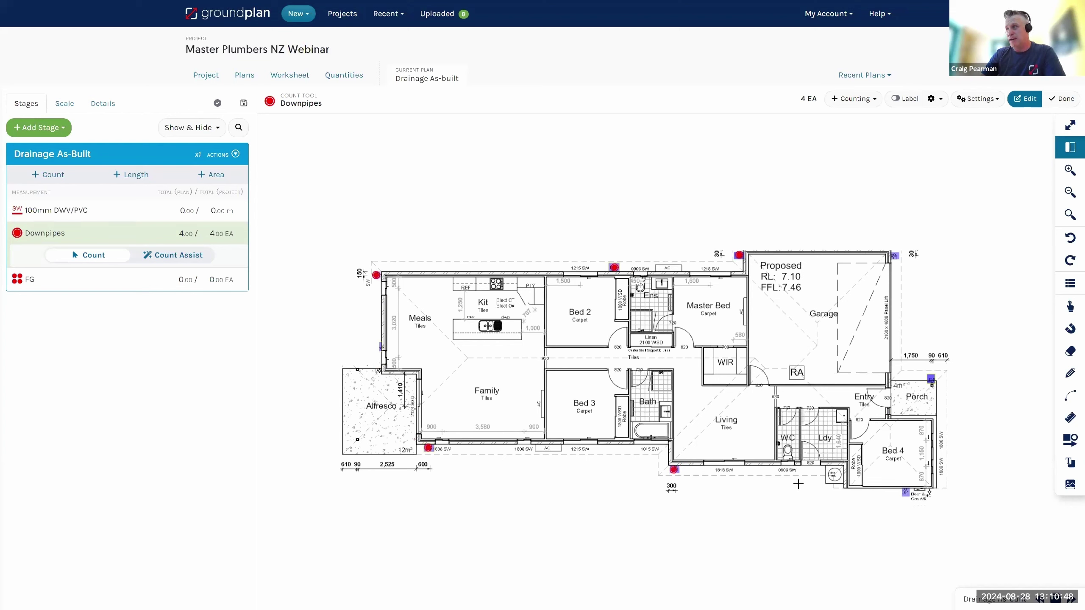
{"action": "left_click", "coordinate": [905, 493]}
{"action": "left_click", "coordinate": [931, 378]}
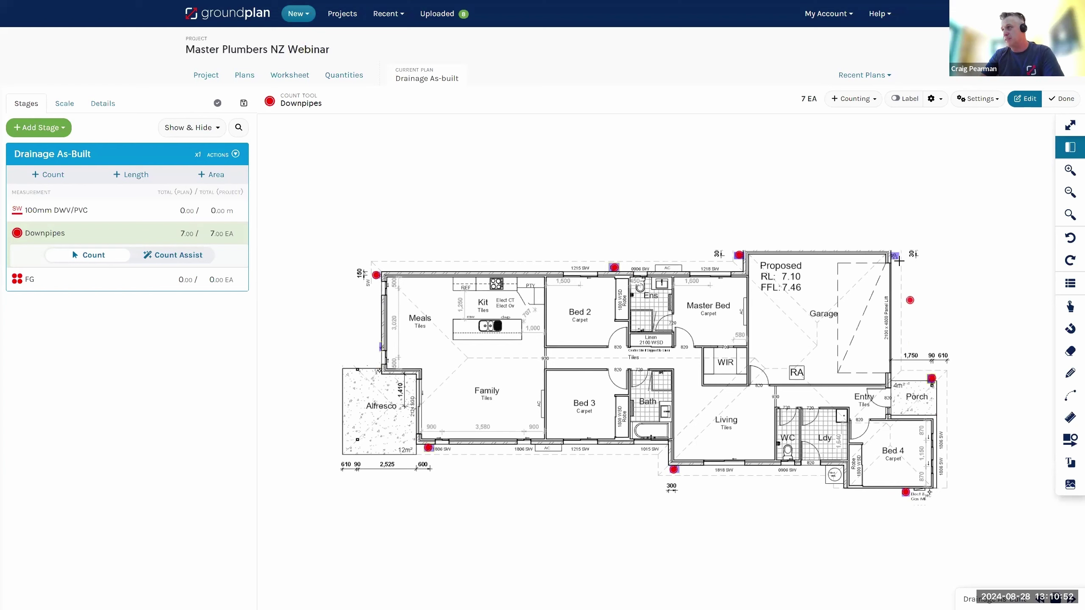
{"action": "left_click", "coordinate": [894, 255]}
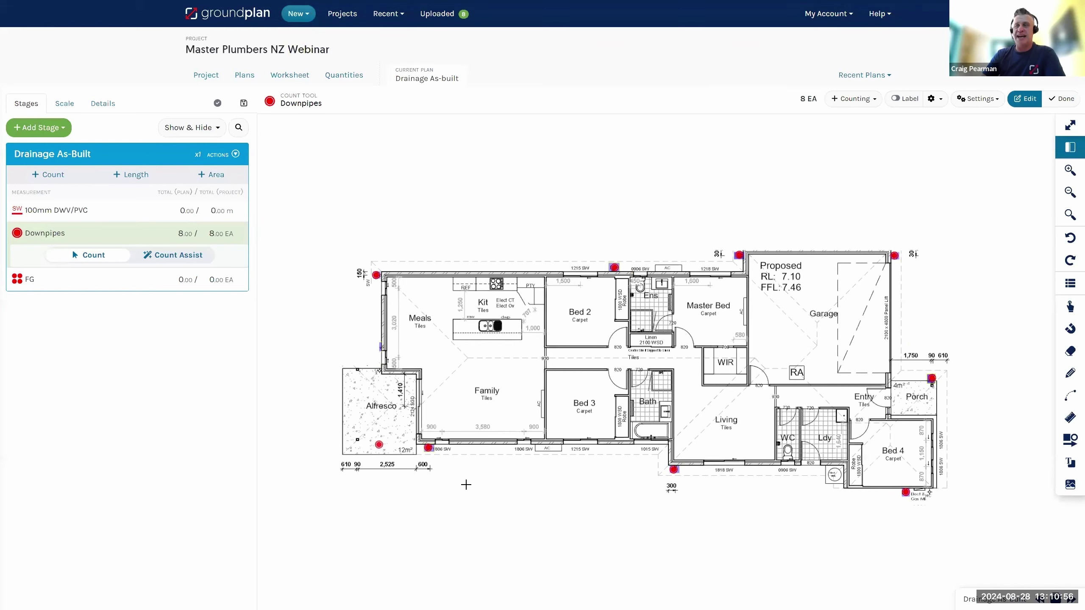
Step: Check the label settings of the 100mm DWV/PVC length in the Drainage As-Built stage
{"action": "left_click_drag", "start_coordinate": [466, 486], "coordinate": [568, 458]}
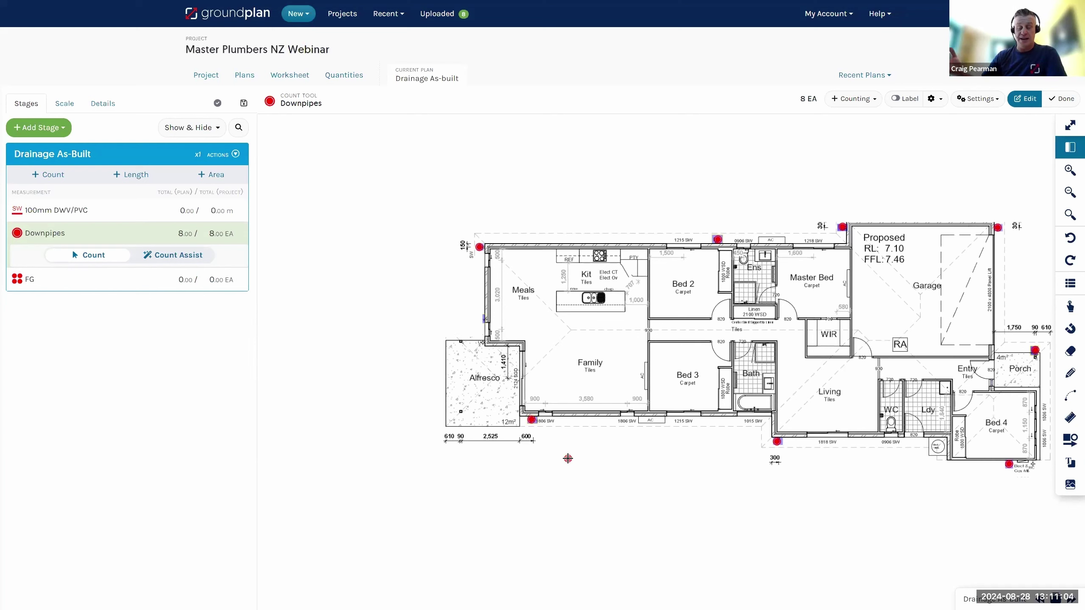
{"action": "left_click", "coordinate": [40, 213]}
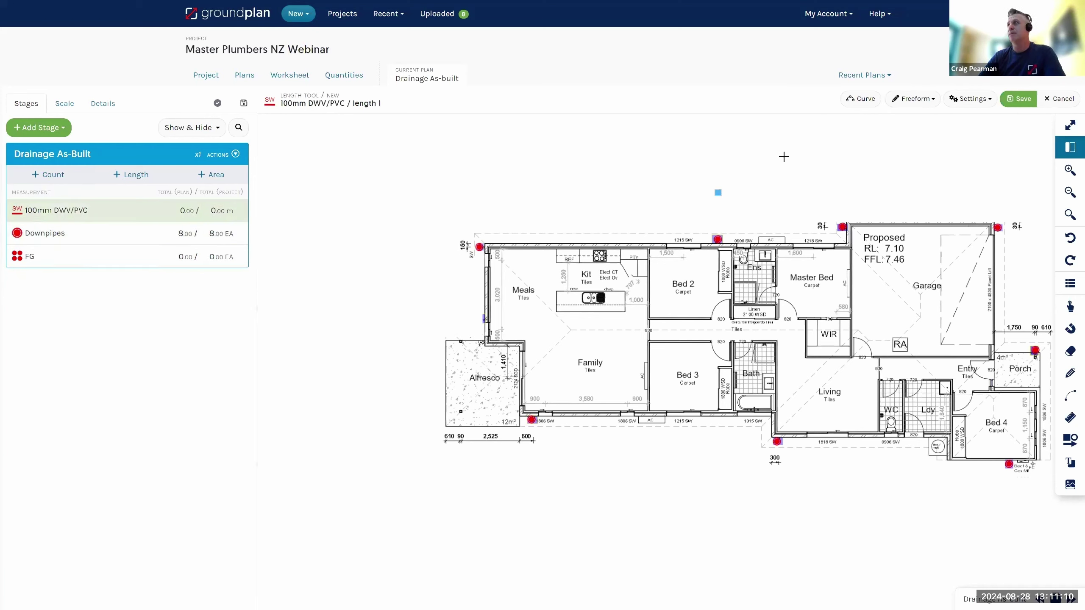
{"action": "left_click", "coordinate": [961, 100]}
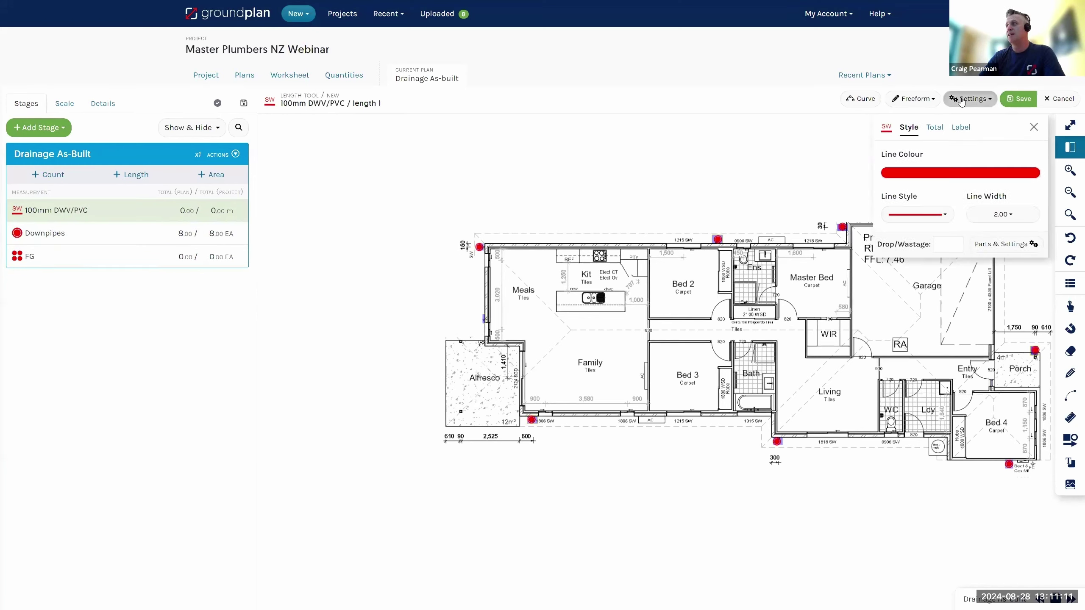
{"action": "left_click", "coordinate": [959, 128]}
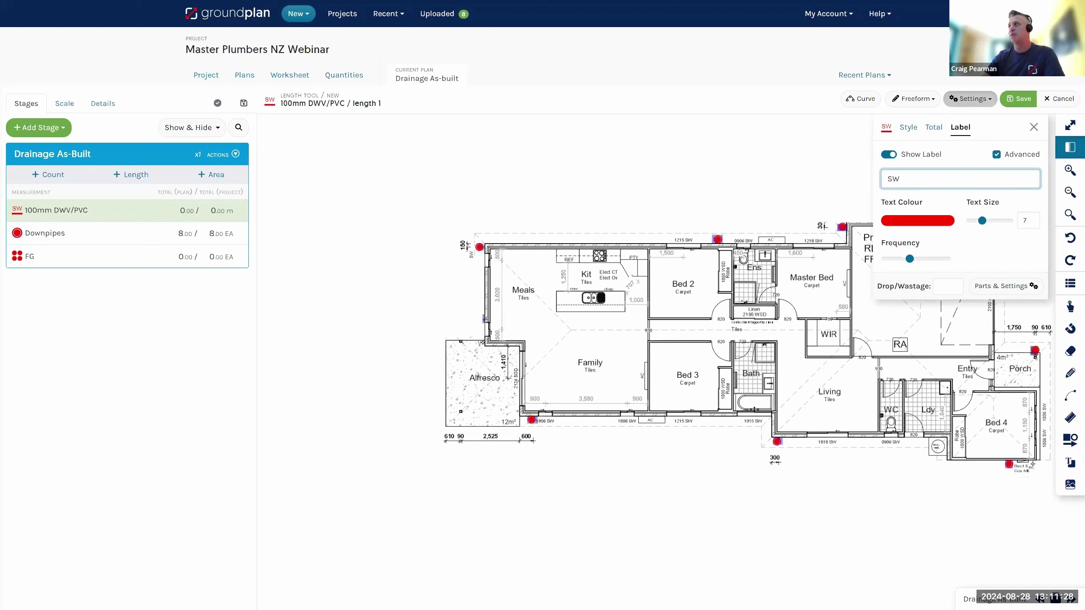
{"action": "left_click", "coordinate": [1063, 99]}
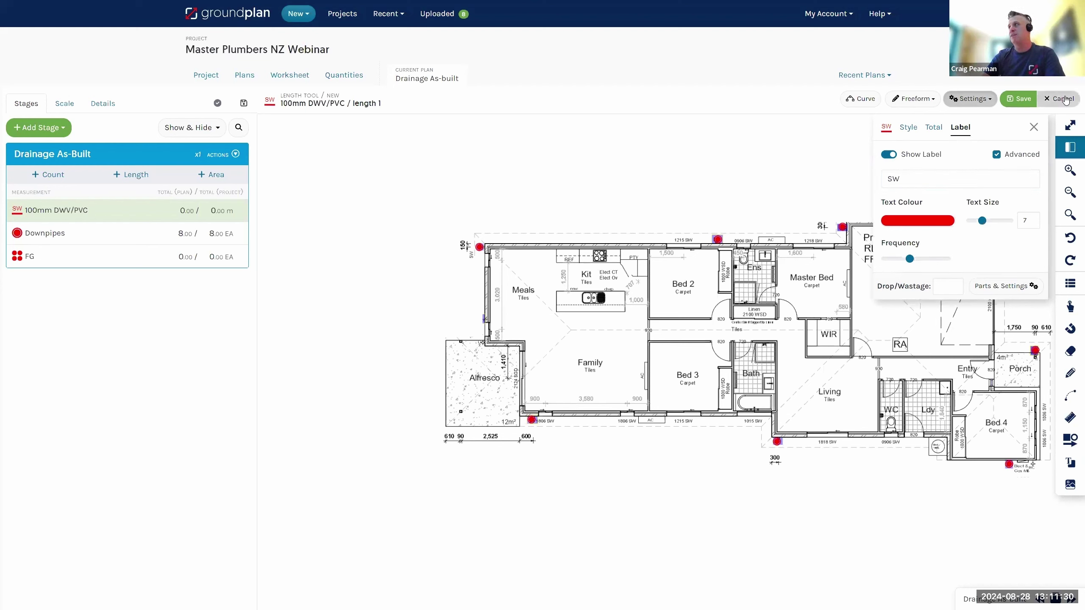
{"action": "left_click", "coordinate": [1064, 99]}
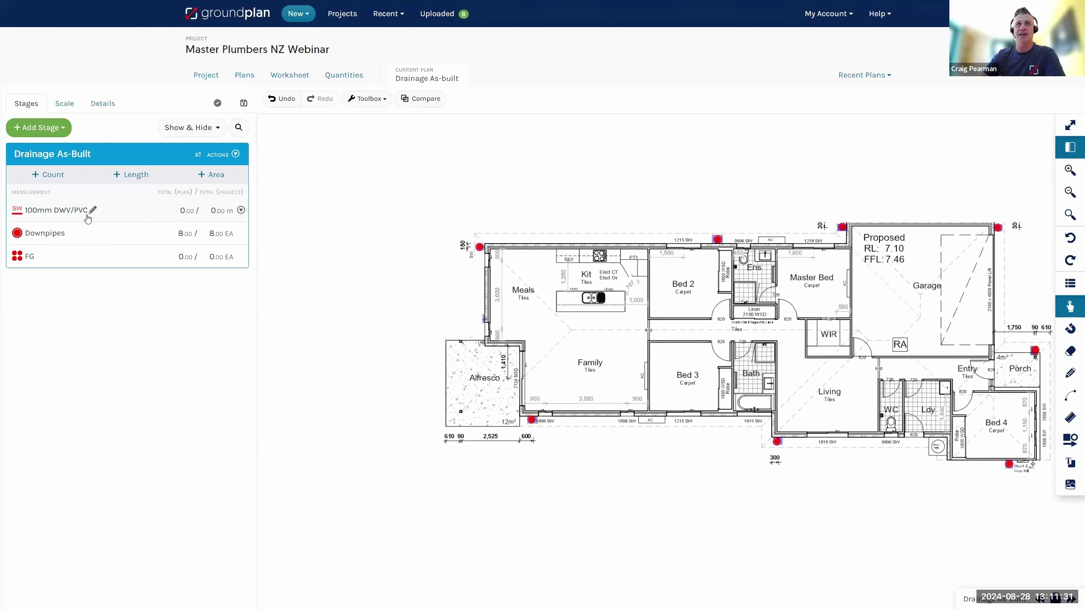
Step: Draw a straight 100mm DWV/PVC run about 25.27 m long from the Garage's upper-left downpipe, passing above Master Bed, Bed 2 and Meals
{"action": "left_click", "coordinate": [50, 215]}
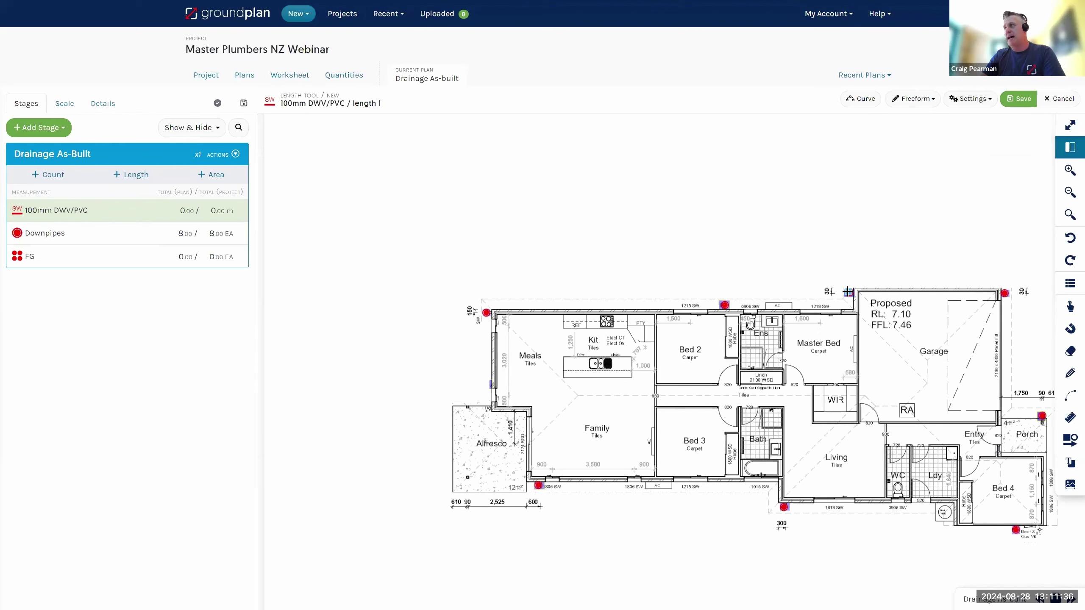
{"action": "left_click", "coordinate": [848, 292]}
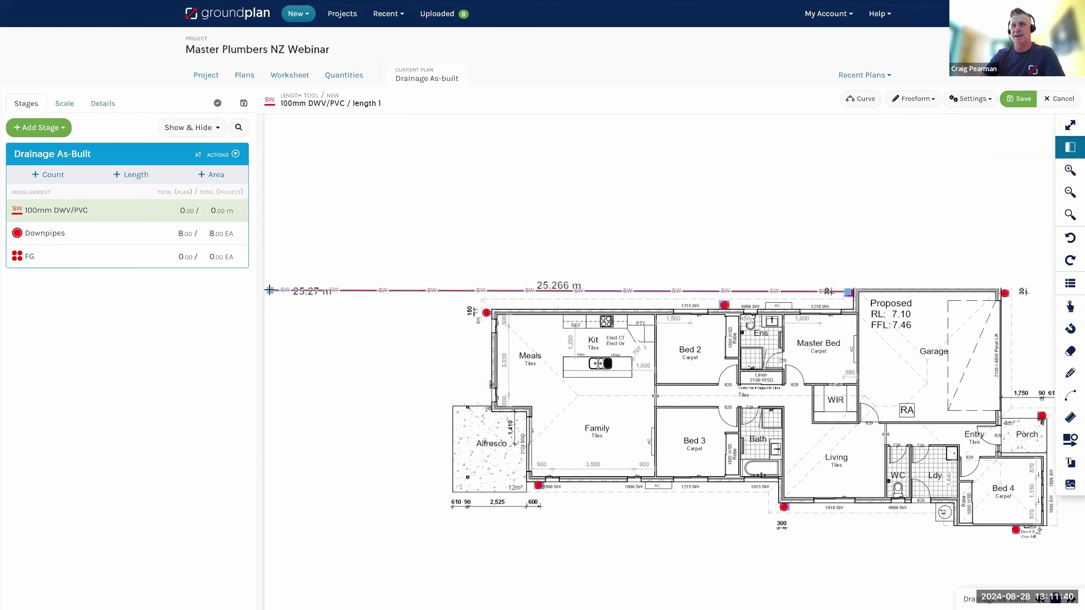
{"action": "double_click", "coordinate": [269, 290]}
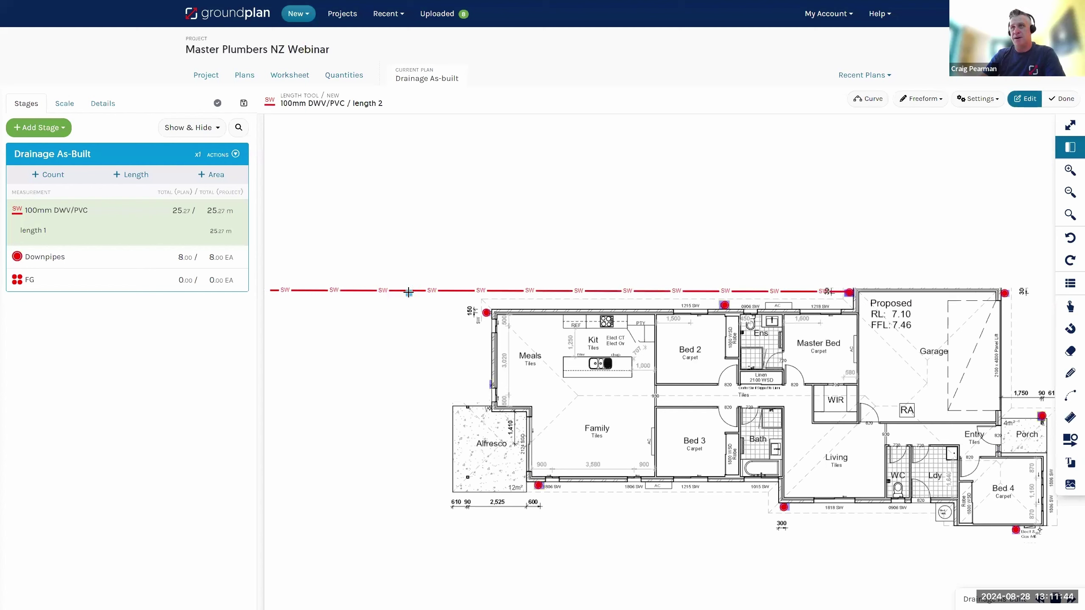
Step: Draw a 100mm DWV/PVC run about 51.45 m long from the upper run, around the left, lower and right sides, to the Garage's upper-right downpipe
{"action": "left_click", "coordinate": [409, 292]}
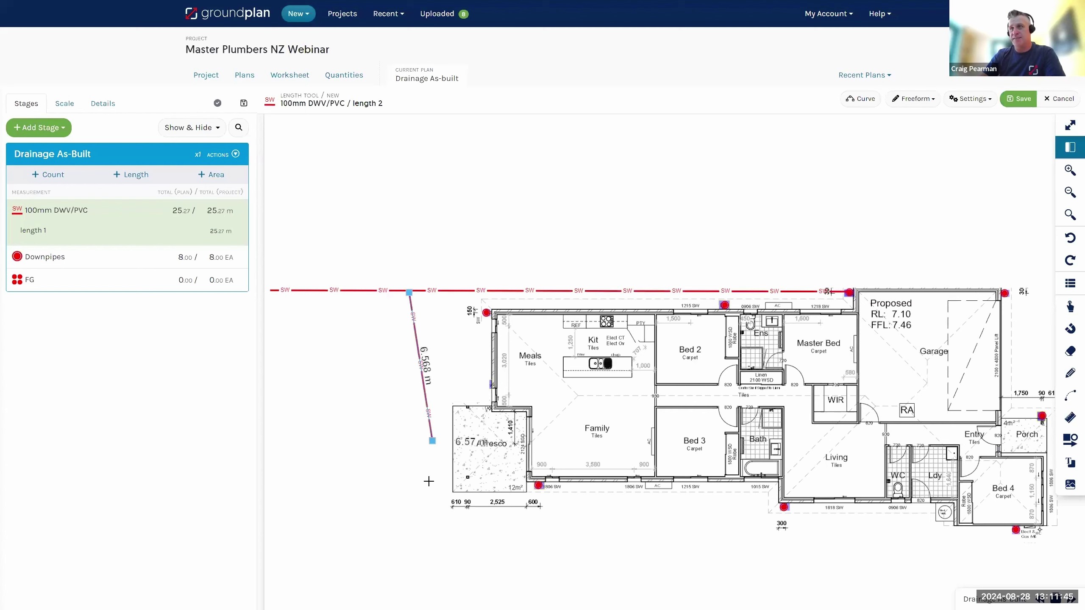
{"action": "left_click", "coordinate": [431, 515]}
{"action": "left_click_drag", "start_coordinate": [998, 532], "coordinate": [899, 509]}
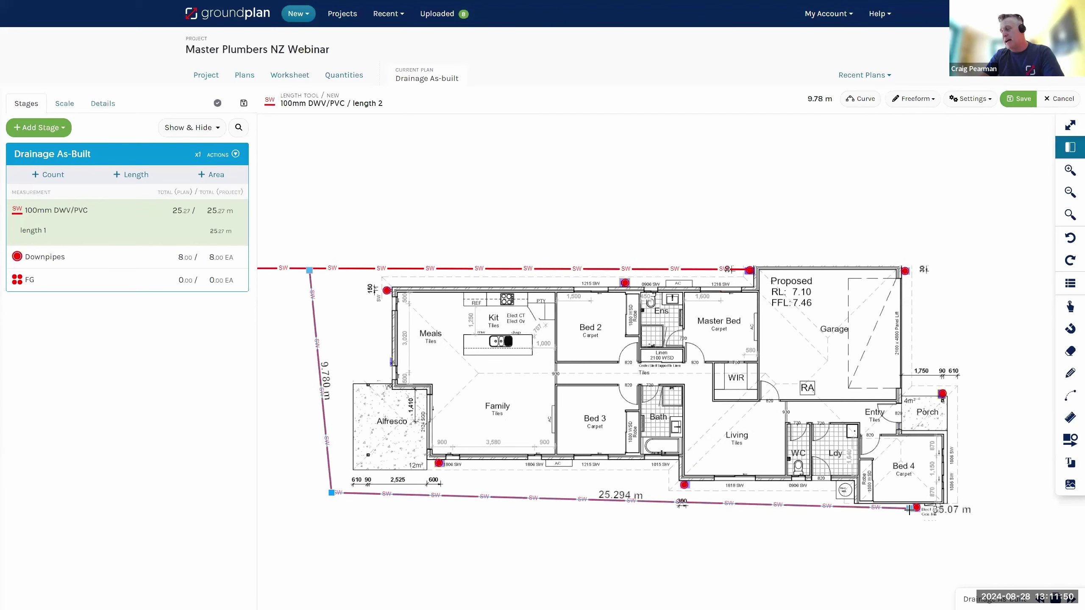
{"action": "left_click", "coordinate": [967, 525]}
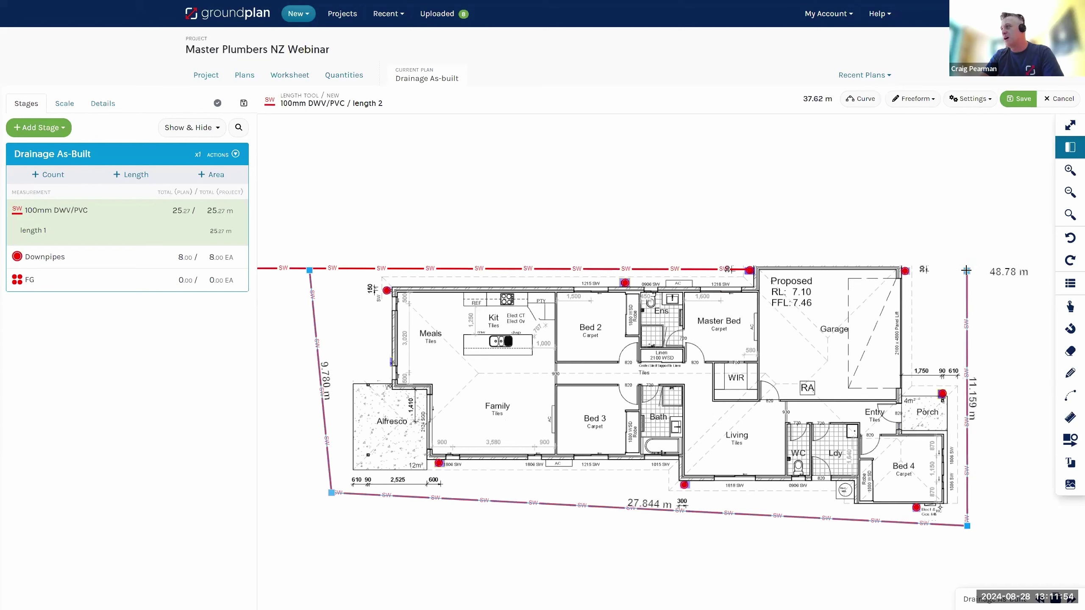
{"action": "double_click", "coordinate": [905, 270]}
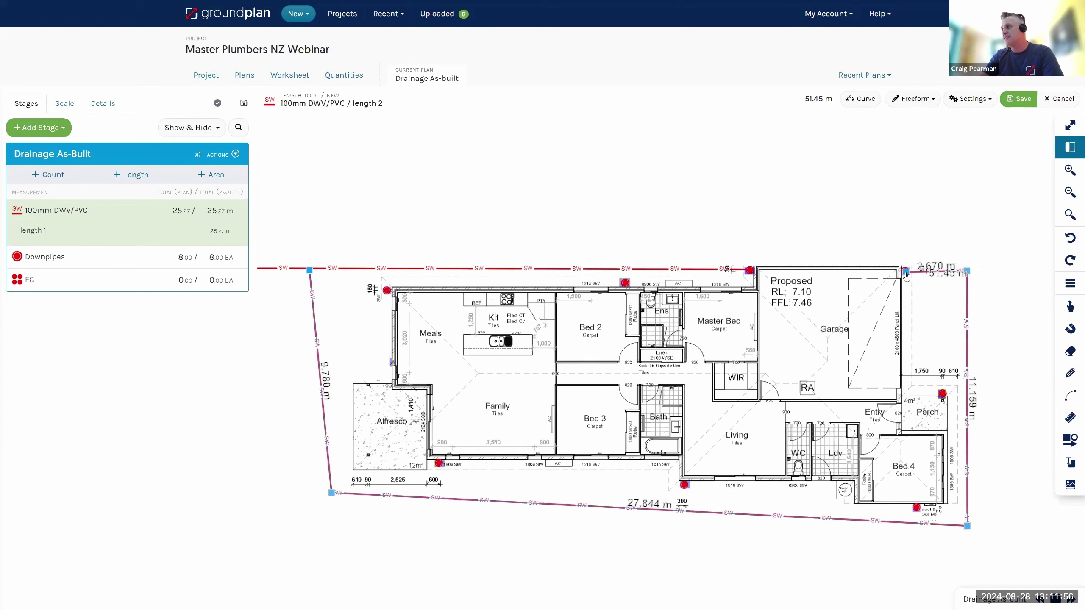
Step: Connect the downpipes at Porch, Bed 4, Living and Family to the perimeter run with short 100mm DWV/PVC branches
{"action": "left_click", "coordinate": [943, 393]}
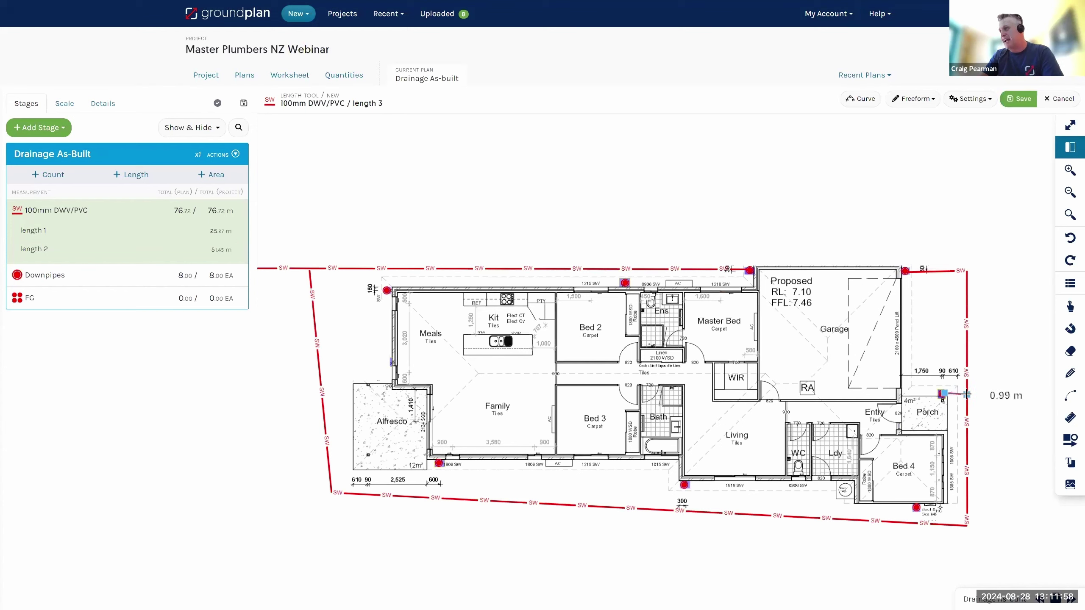
{"action": "double_click", "coordinate": [965, 393]}
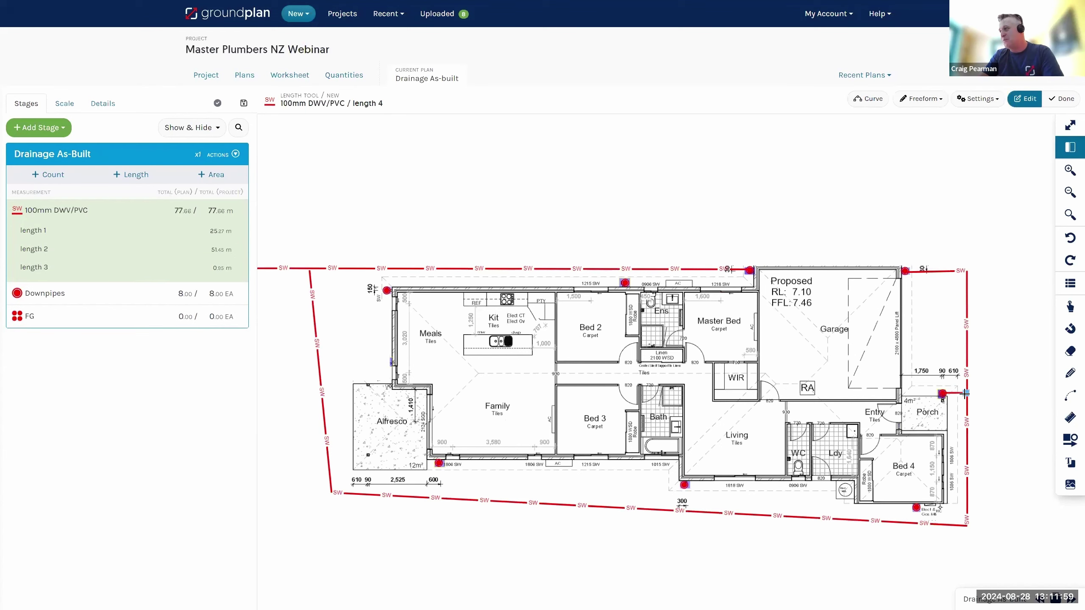
{"action": "left_click", "coordinate": [916, 507]}
{"action": "double_click", "coordinate": [916, 522]}
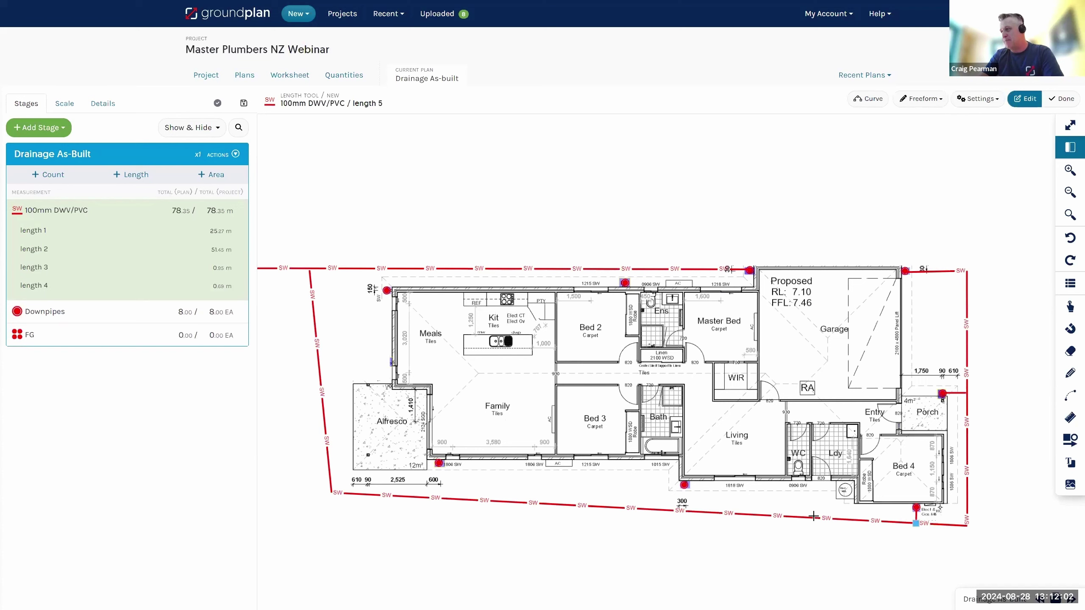
{"action": "left_click", "coordinate": [683, 486]}
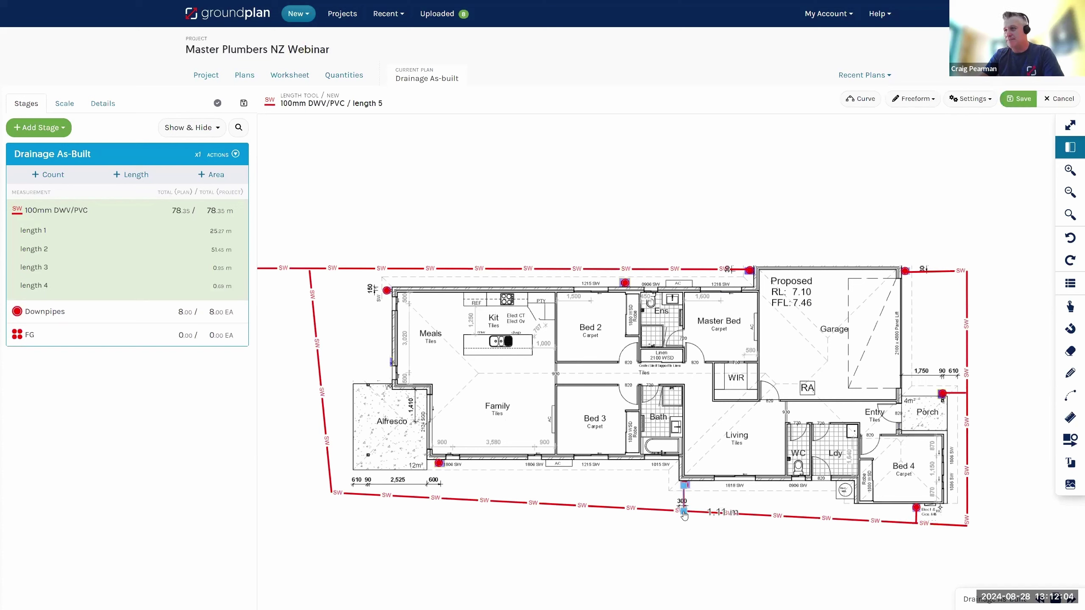
{"action": "double_click", "coordinate": [684, 511]}
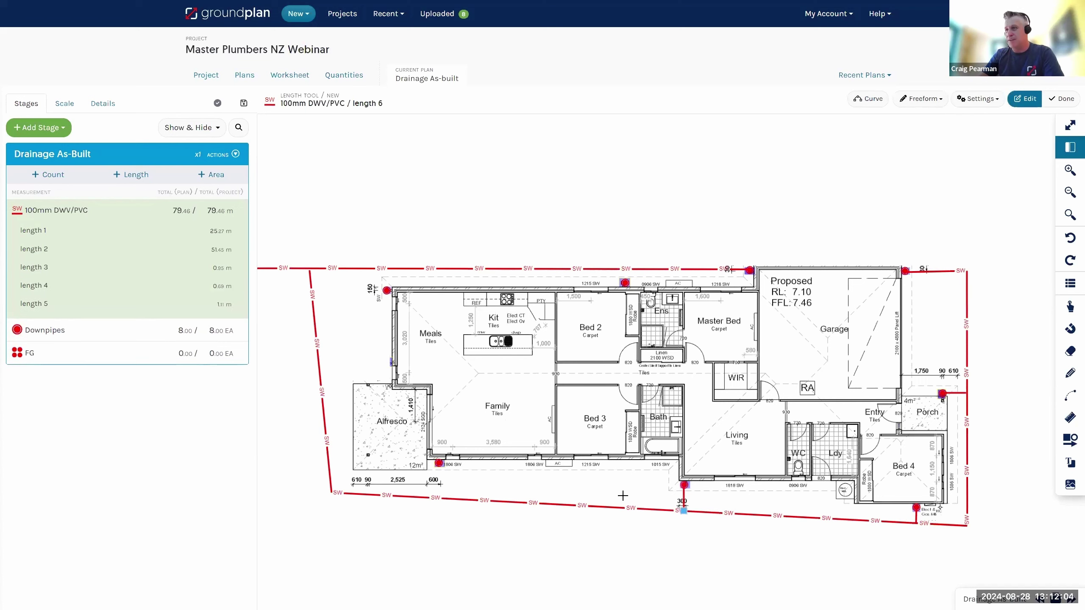
{"action": "left_click", "coordinate": [437, 463]}
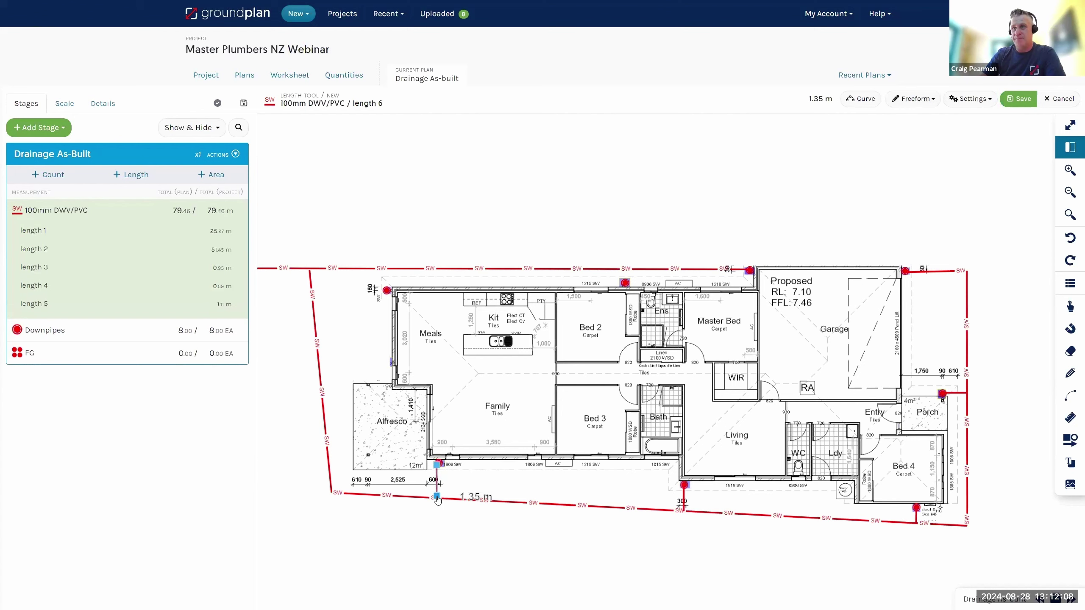
{"action": "double_click", "coordinate": [434, 493]}
Step: Connect the downpipes at Meals and Bed 2 to the upper run with short 100mm DWV/PVC branches
{"action": "left_click", "coordinate": [384, 290]}
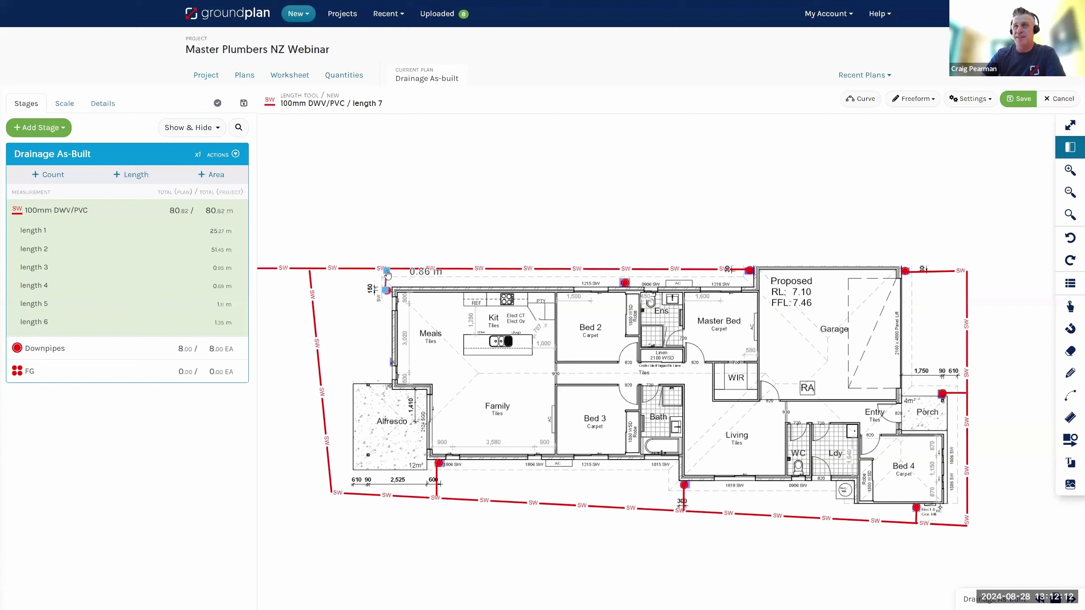
{"action": "double_click", "coordinate": [386, 271]}
{"action": "left_click", "coordinate": [625, 283]}
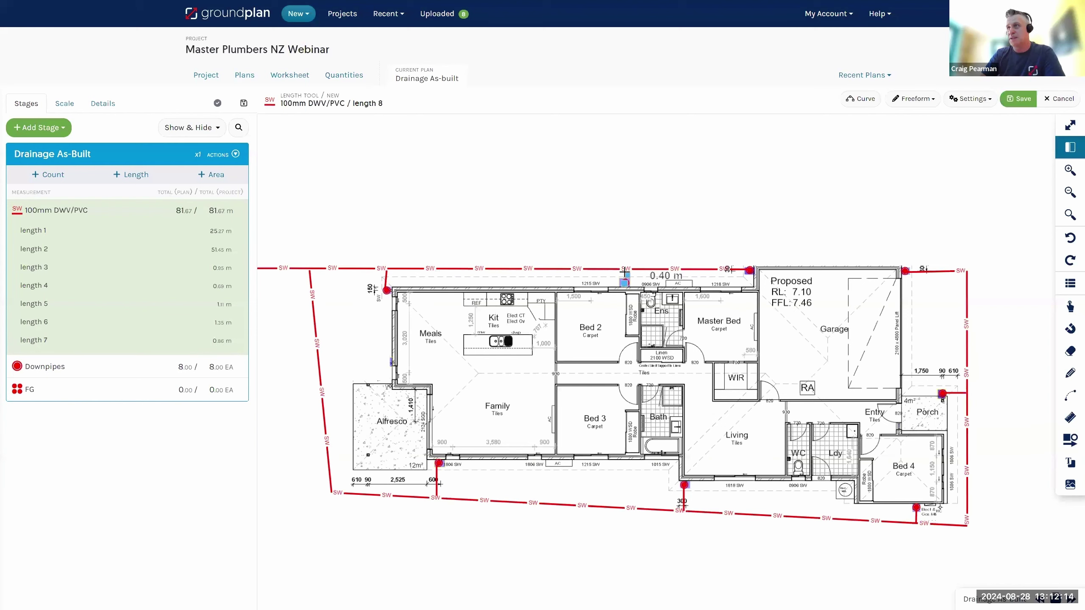
{"action": "double_click", "coordinate": [625, 270]}
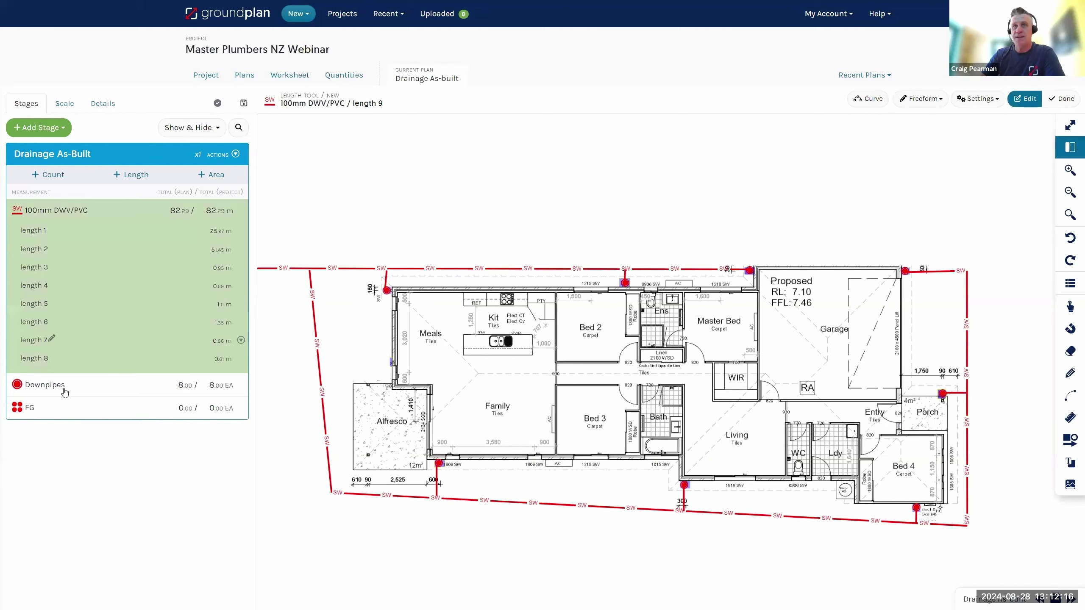
Step: Place one FG outside the perimeter run's lower-right corner and connect it to that corner with a 100mm DWV/PVC length
{"action": "left_click", "coordinate": [128, 407]}
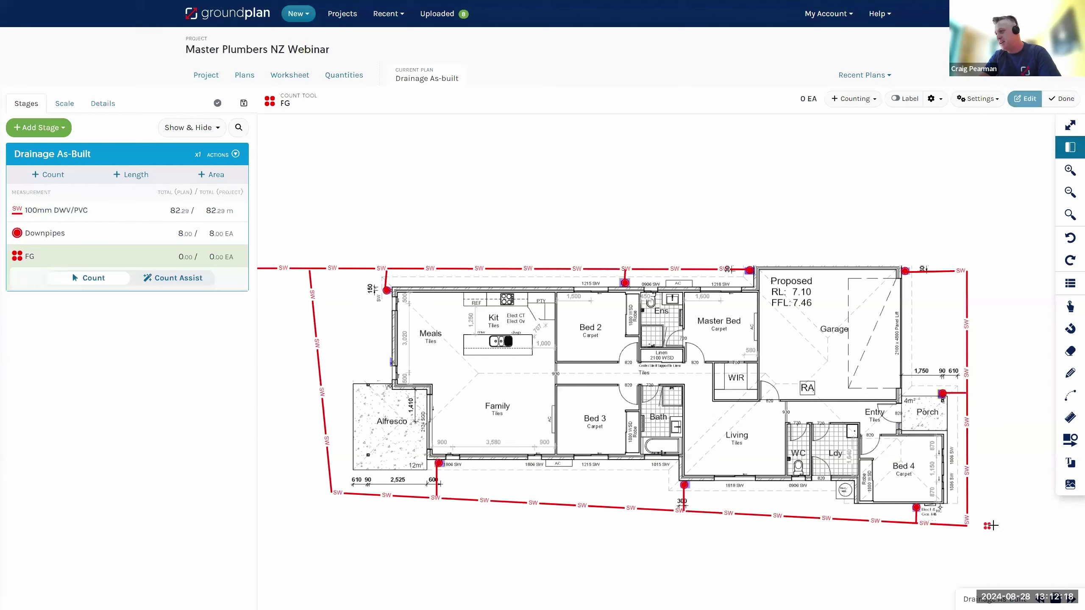
{"action": "left_click", "coordinate": [1000, 526]}
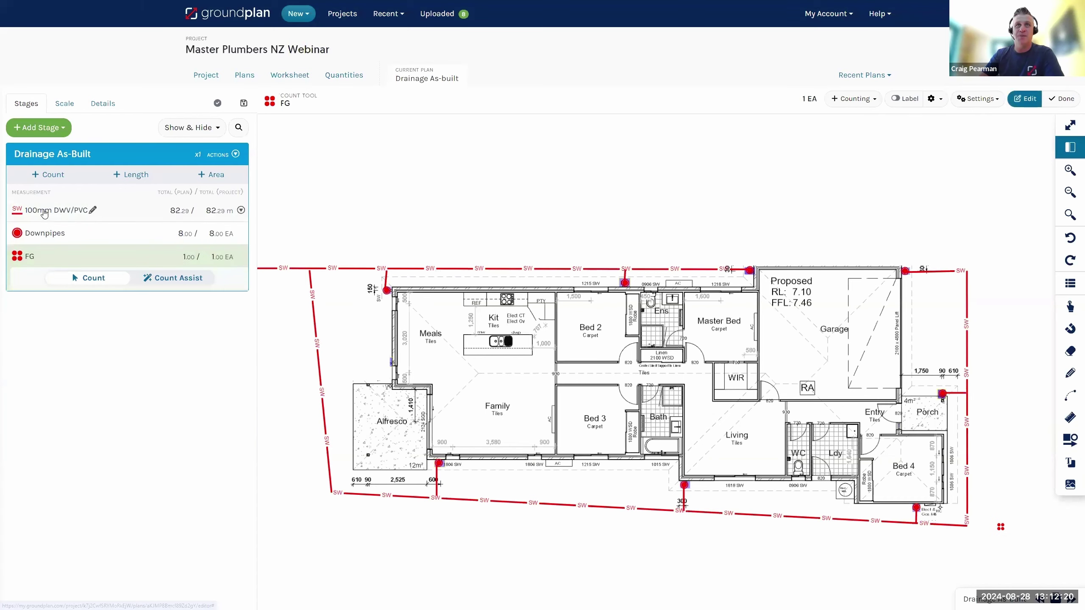
{"action": "left_click", "coordinate": [966, 525]}
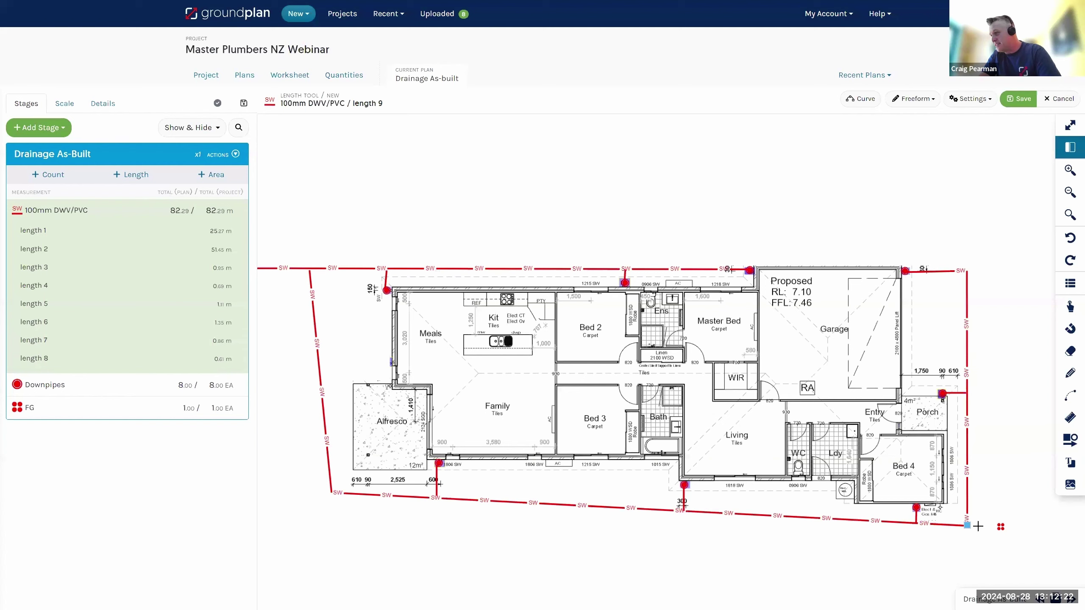
{"action": "double_click", "coordinate": [998, 528]}
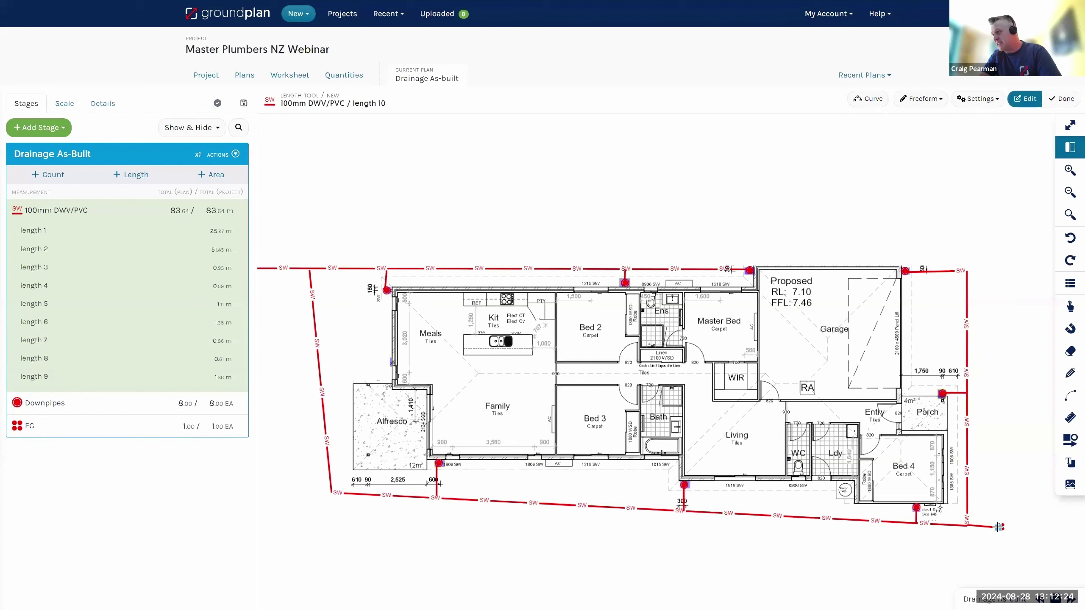
Step: Add a legend to the plan, shrink it, position it in the sheet's upper-left corner and save it
{"action": "scroll", "coordinate": [914, 552], "scroll_direction": "down", "scroll_amount": 4}
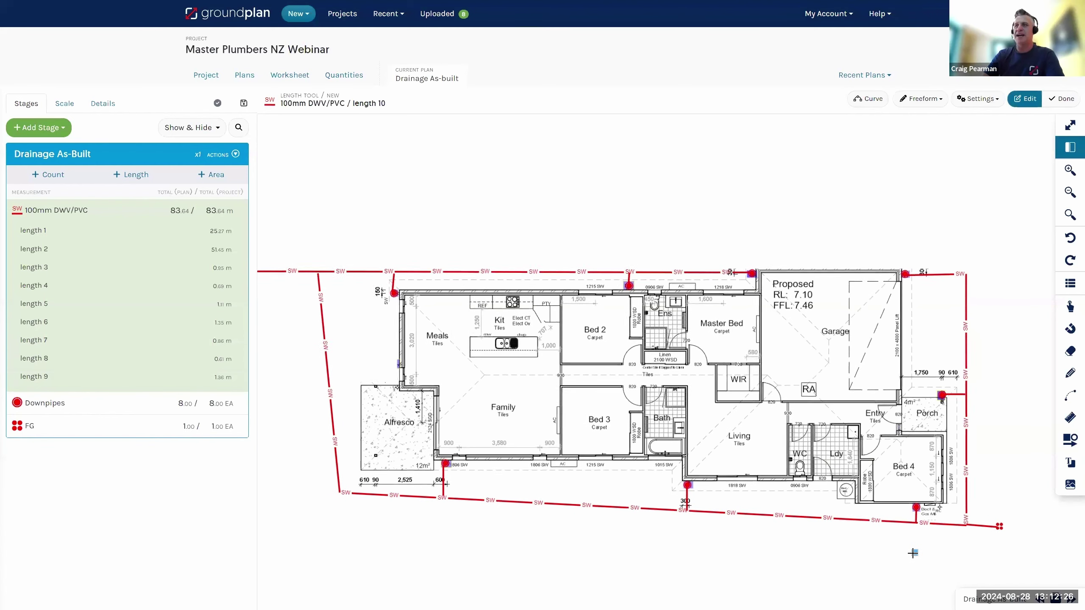
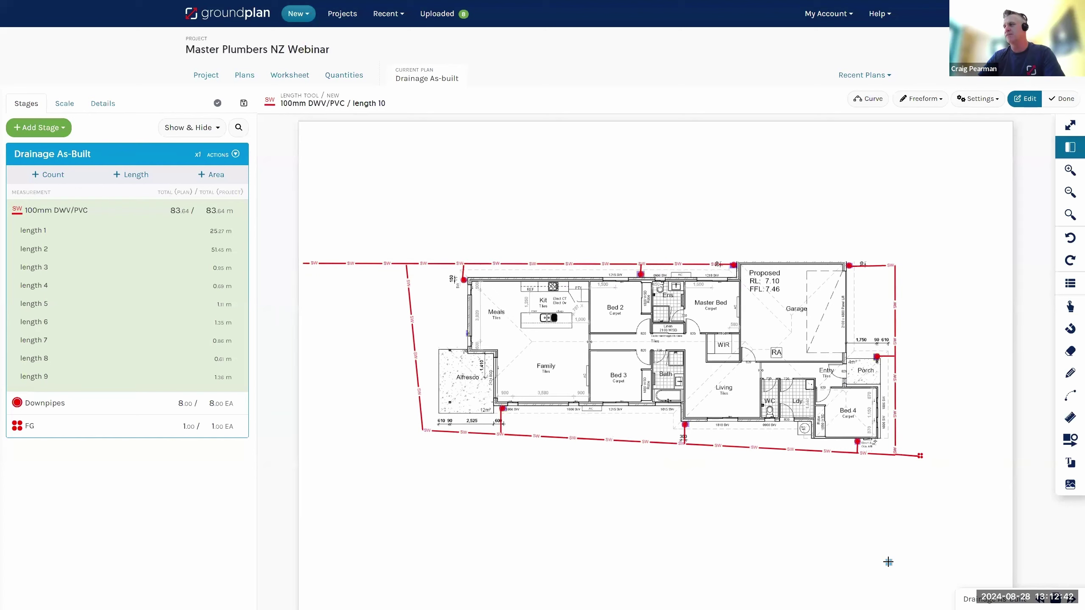
{"action": "left_click", "coordinate": [925, 462]}
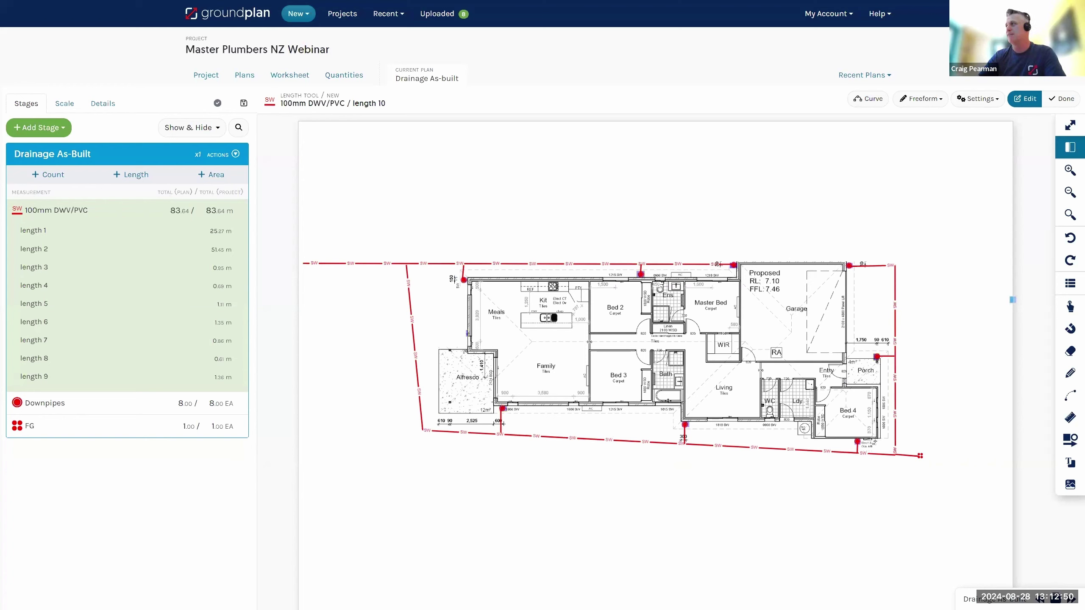
{"action": "left_click", "coordinate": [1069, 283]}
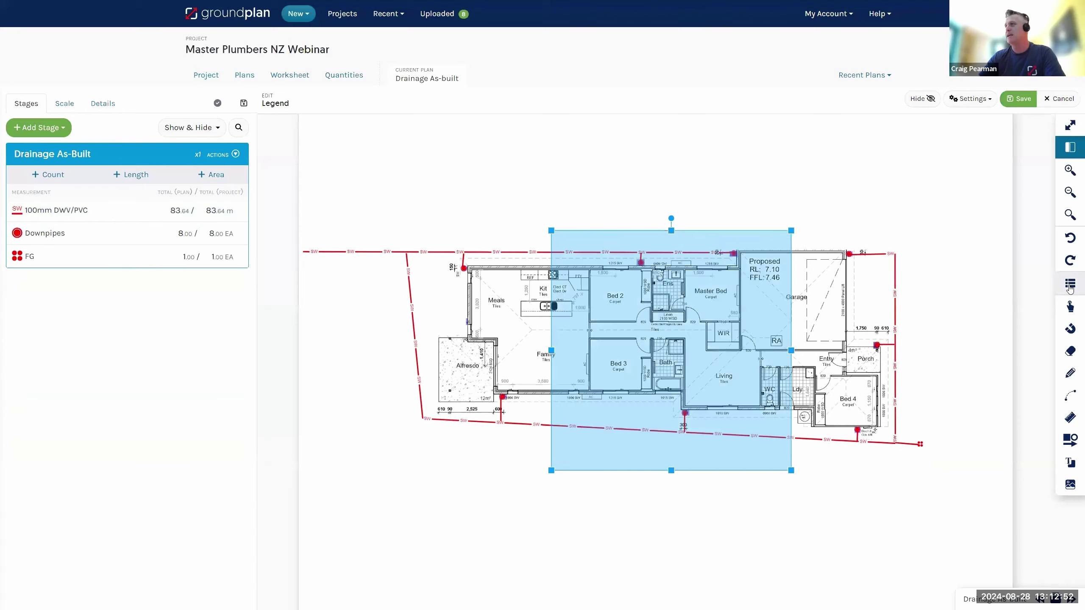
{"action": "left_click_drag", "start_coordinate": [791, 470], "coordinate": [582, 212]}
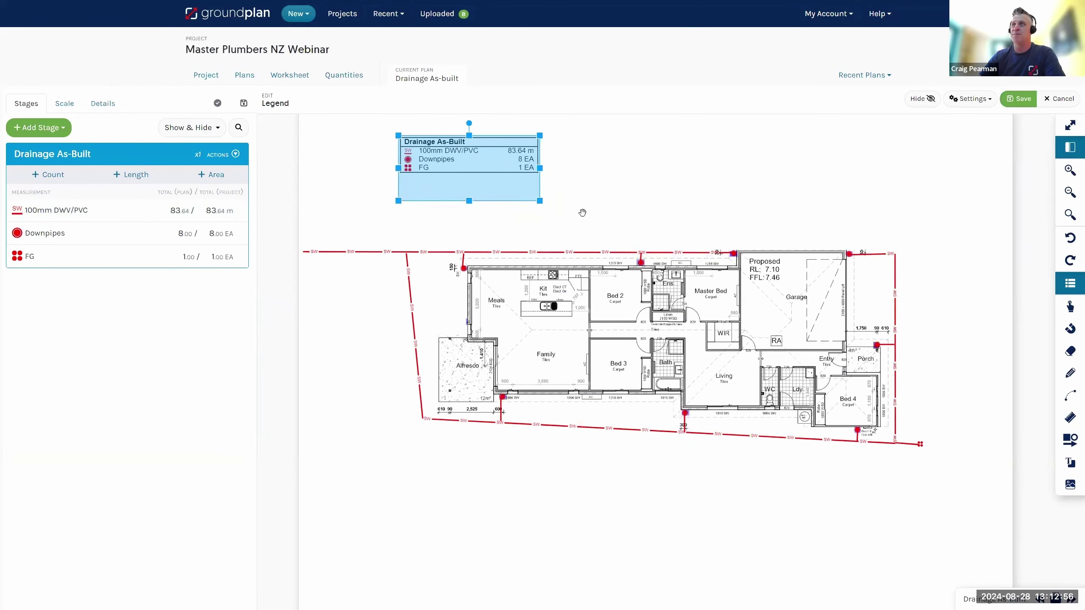
{"action": "left_click_drag", "start_coordinate": [499, 177], "coordinate": [450, 151]}
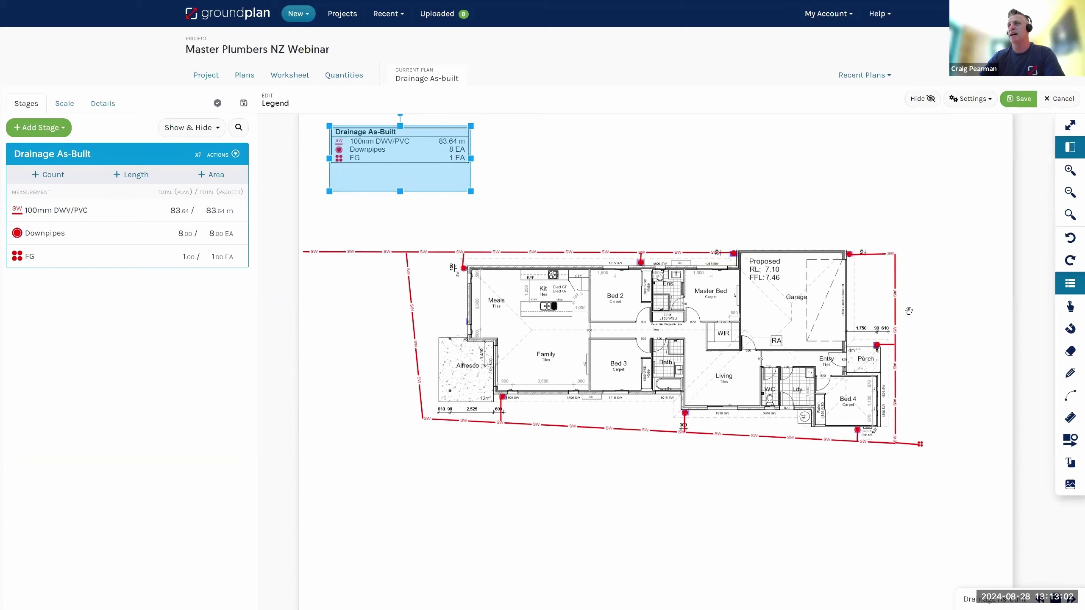
{"action": "scroll", "coordinate": [901, 307], "scroll_direction": "down", "scroll_amount": 1}
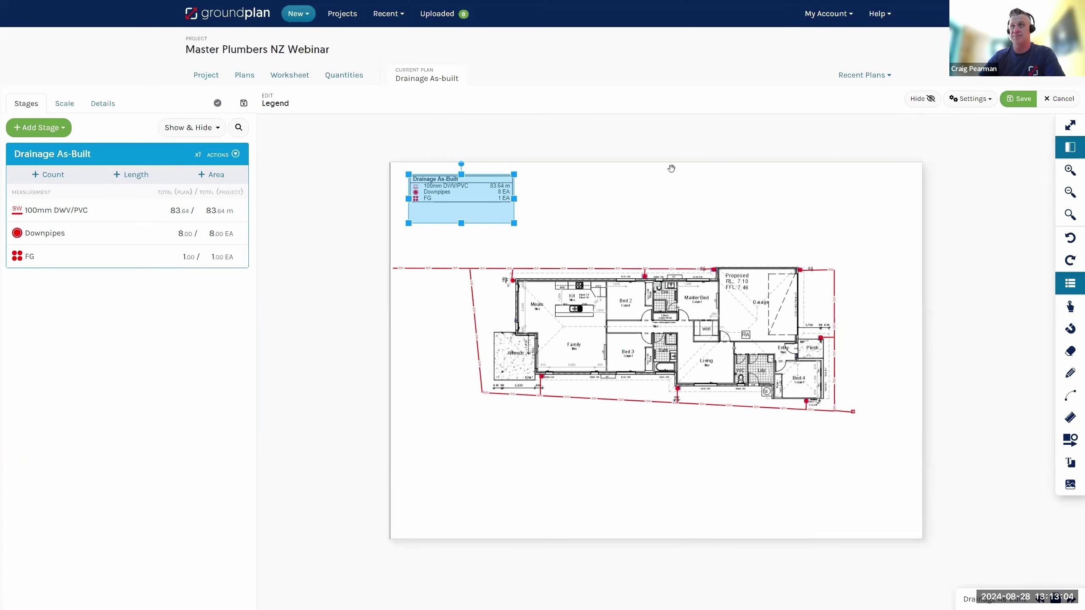
{"action": "left_click", "coordinate": [1017, 101]}
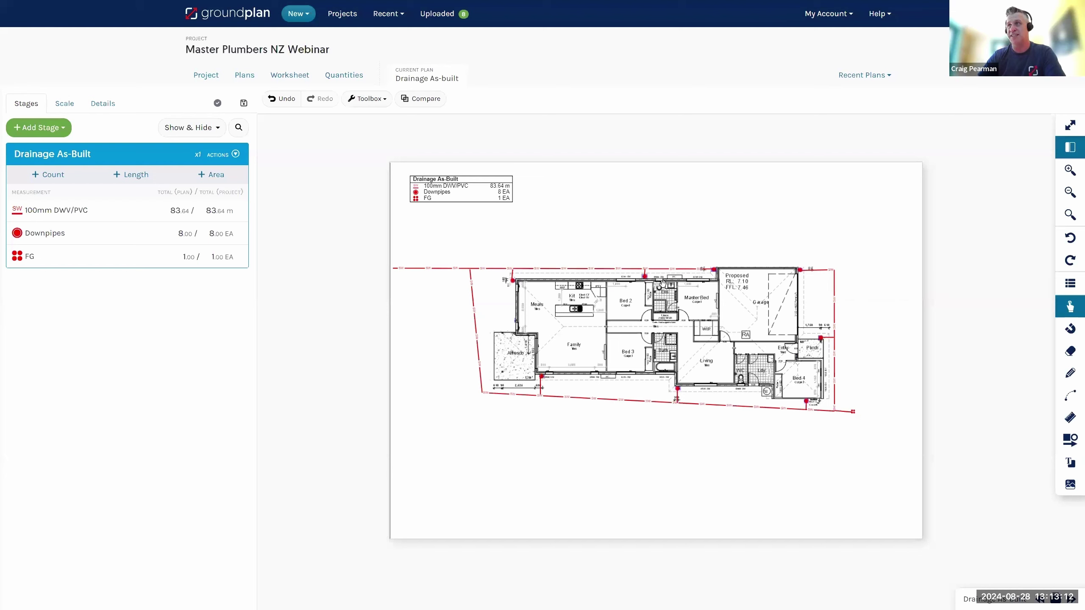
Step: Apply the saved MP Design title block to the Drainage As-built plan and save it
{"action": "left_click", "coordinate": [101, 105]}
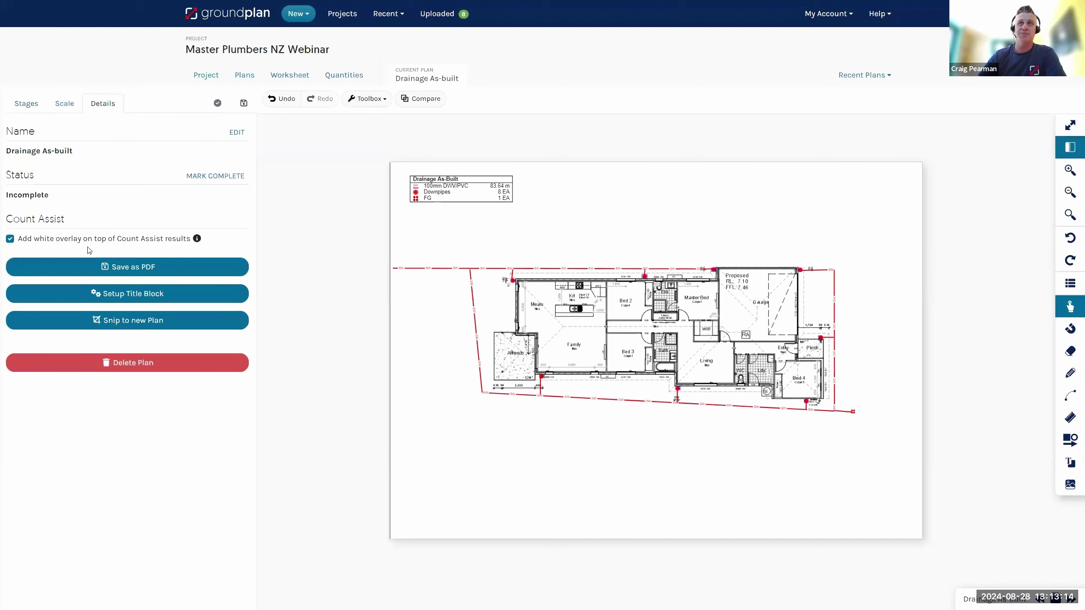
{"action": "left_click", "coordinate": [108, 301]}
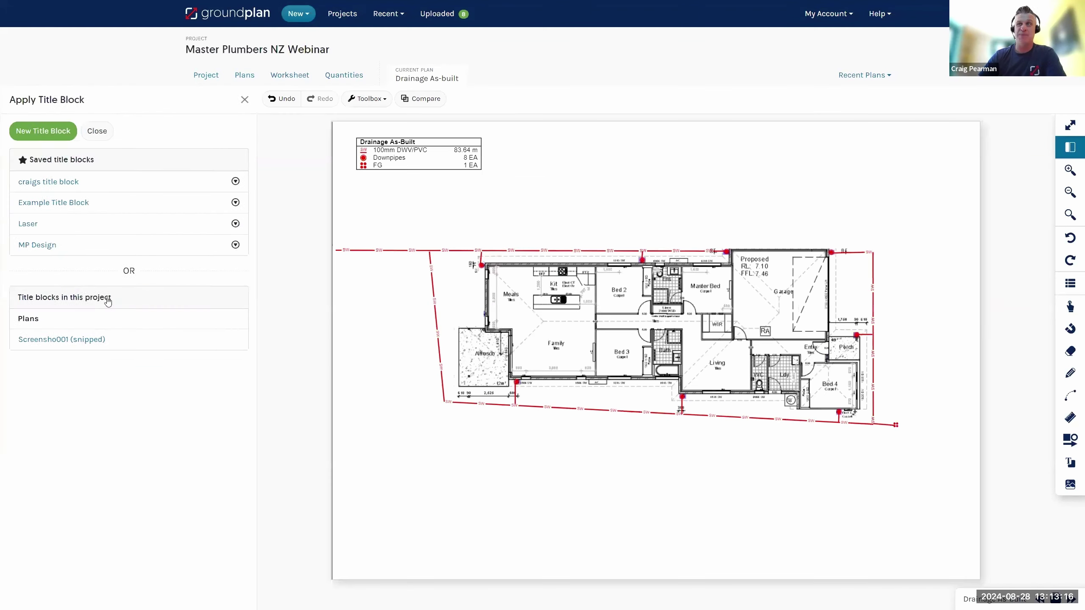
{"action": "left_click", "coordinate": [37, 245]}
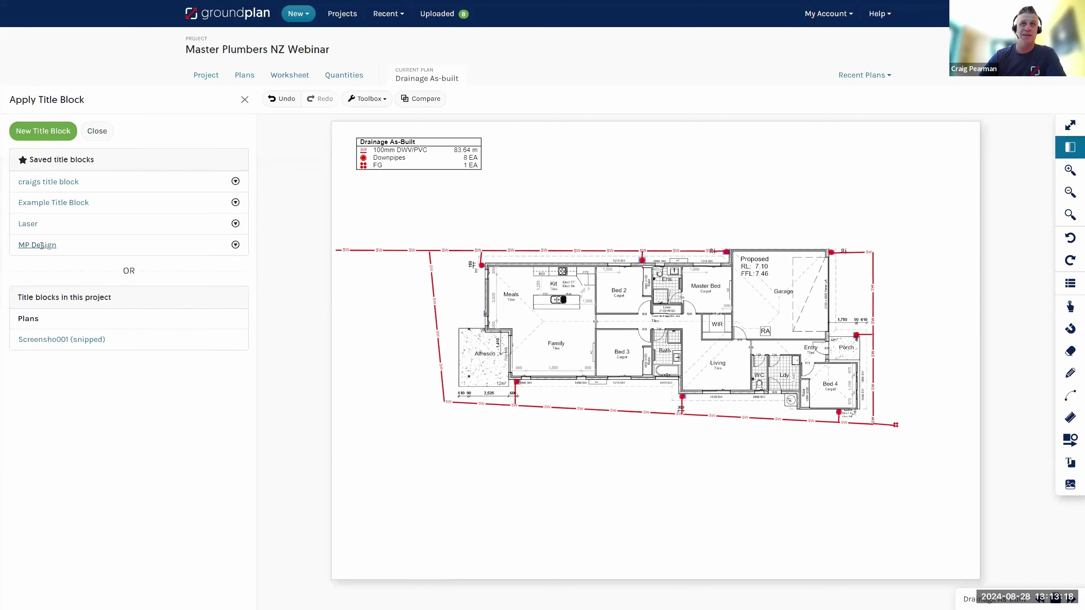
{"action": "left_click", "coordinate": [226, 131]}
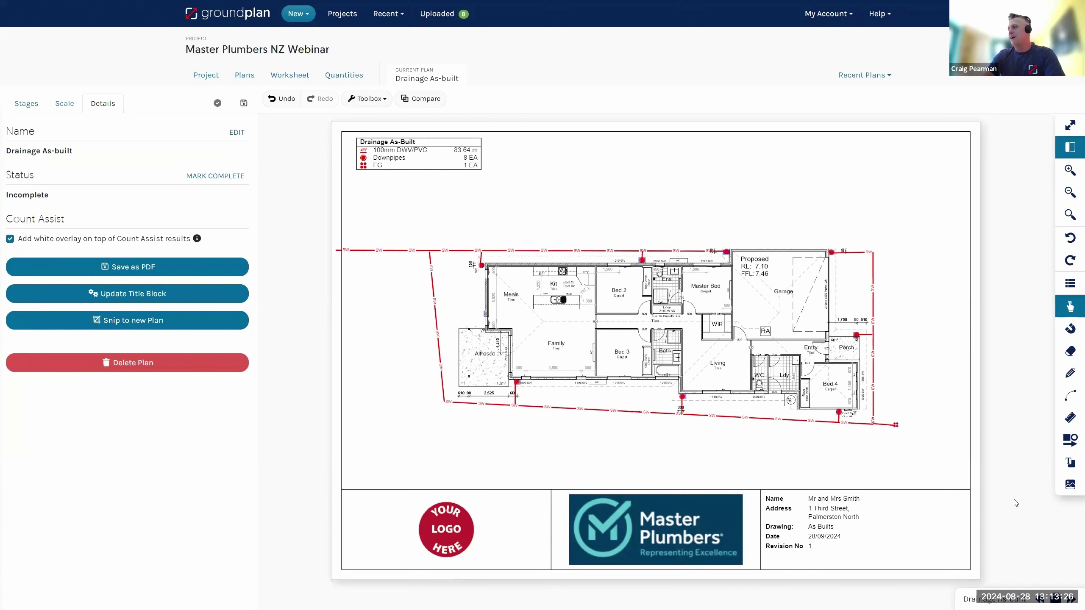
Step: Add a text box reading SW Pit just above the start of the upper pipe run beside the sheet border and save it
{"action": "left_click", "coordinate": [1072, 468]}
{"action": "left_click", "coordinate": [634, 225]}
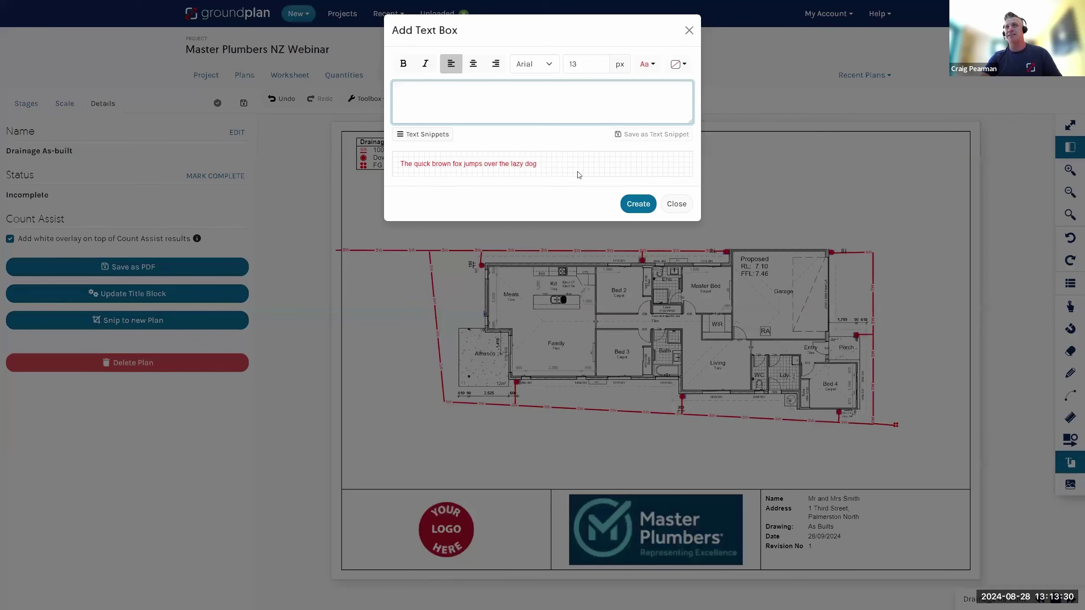
{"action": "left_click", "coordinate": [493, 102]}
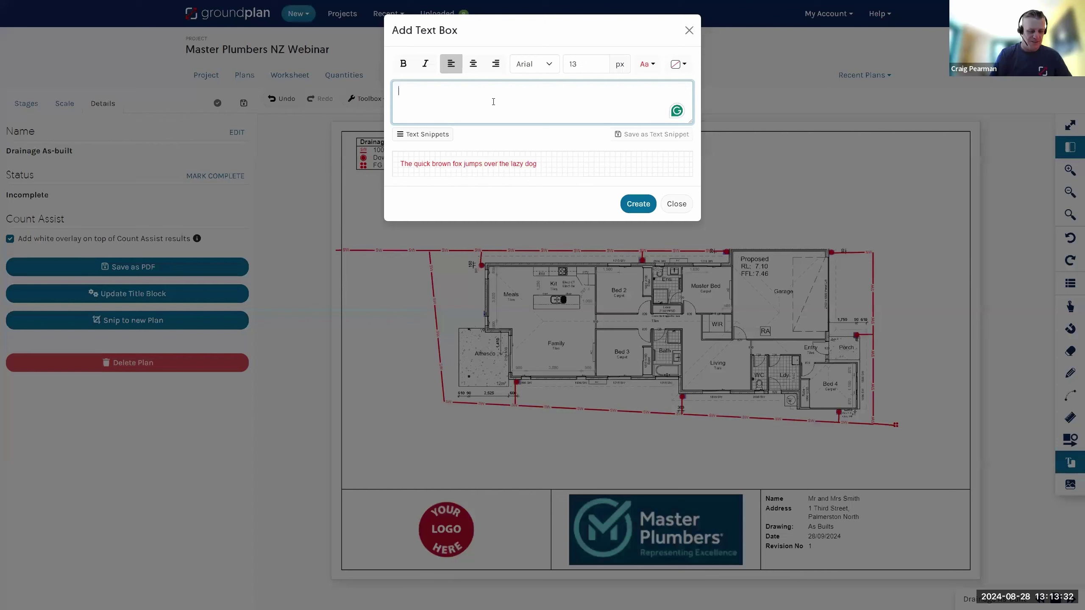
{"action": "type", "text": "SW Pi"}
{"action": "left_click", "coordinate": [638, 204]}
{"action": "left_click_drag", "start_coordinate": [668, 365], "coordinate": [671, 316]}
{"action": "left_click_drag", "start_coordinate": [433, 277], "coordinate": [359, 263]}
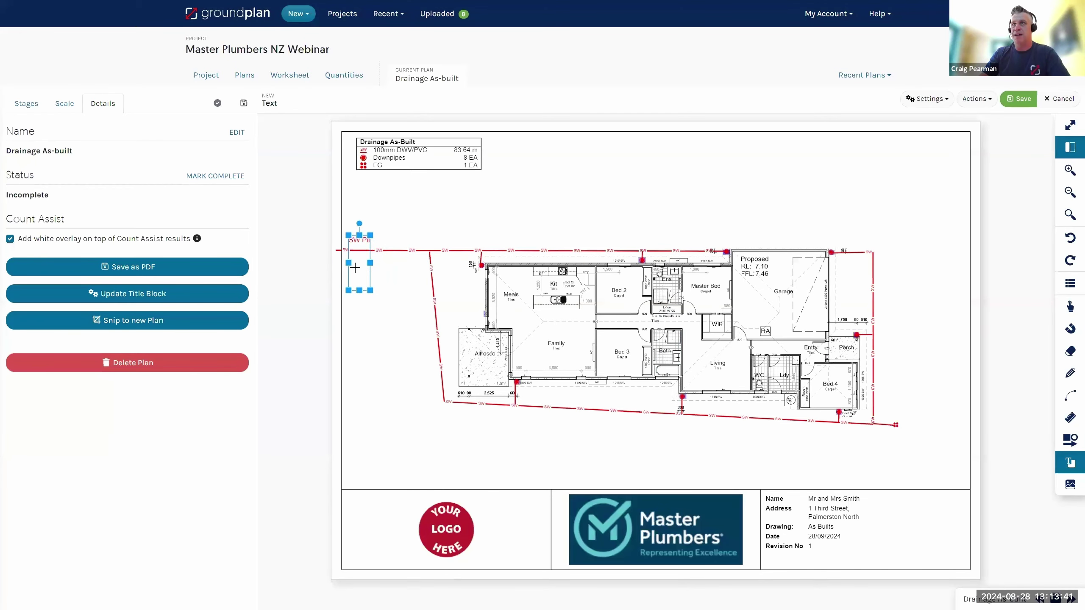
{"action": "left_click", "coordinate": [1018, 99]}
{"action": "left_click", "coordinate": [1069, 439]}
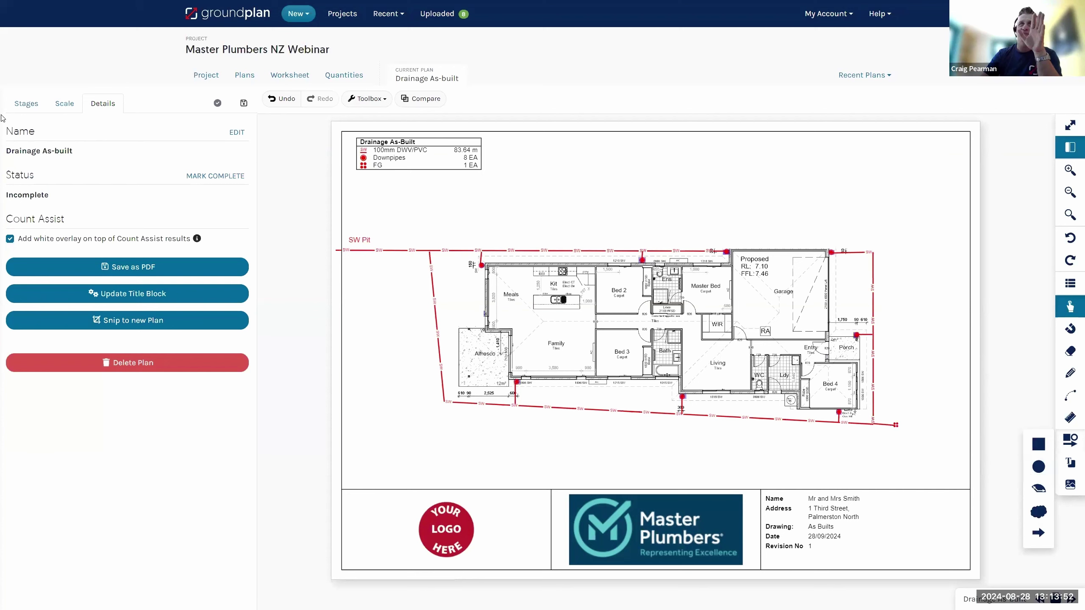
{"action": "left_click", "coordinate": [21, 111]}
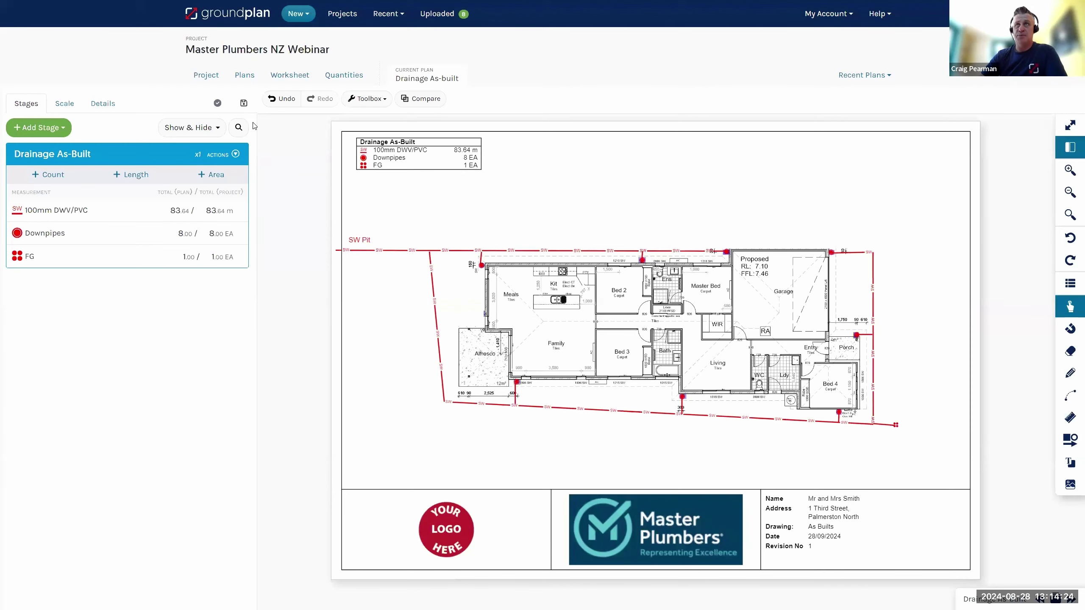
Step: View the blank ac1203-as-built-drainage-plan council form followed by its completed copy
{"action": "left_click", "coordinate": [243, 77]}
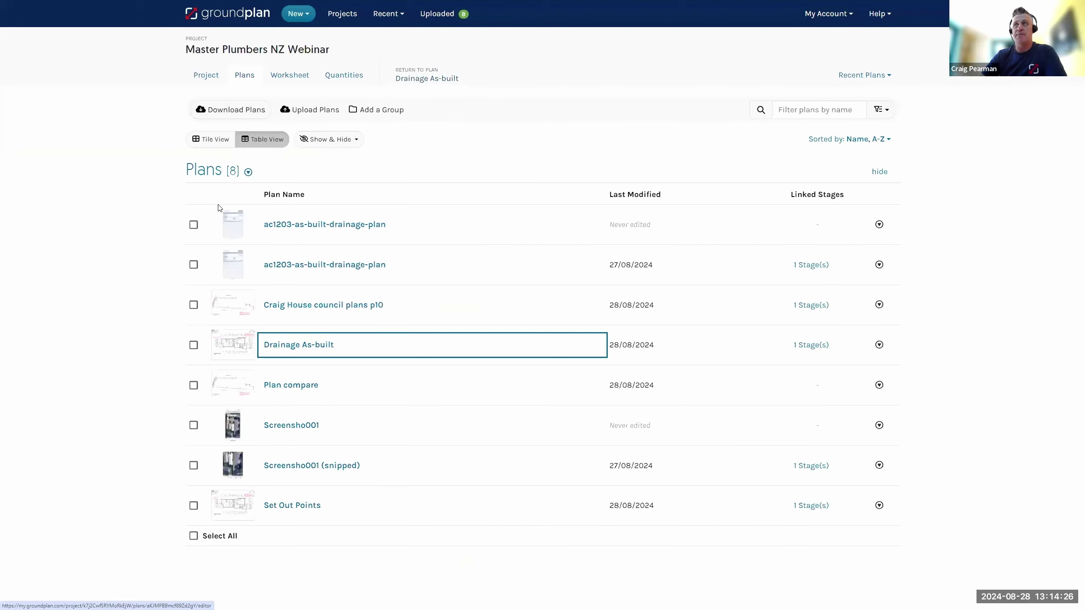
{"action": "left_click", "coordinate": [302, 225]}
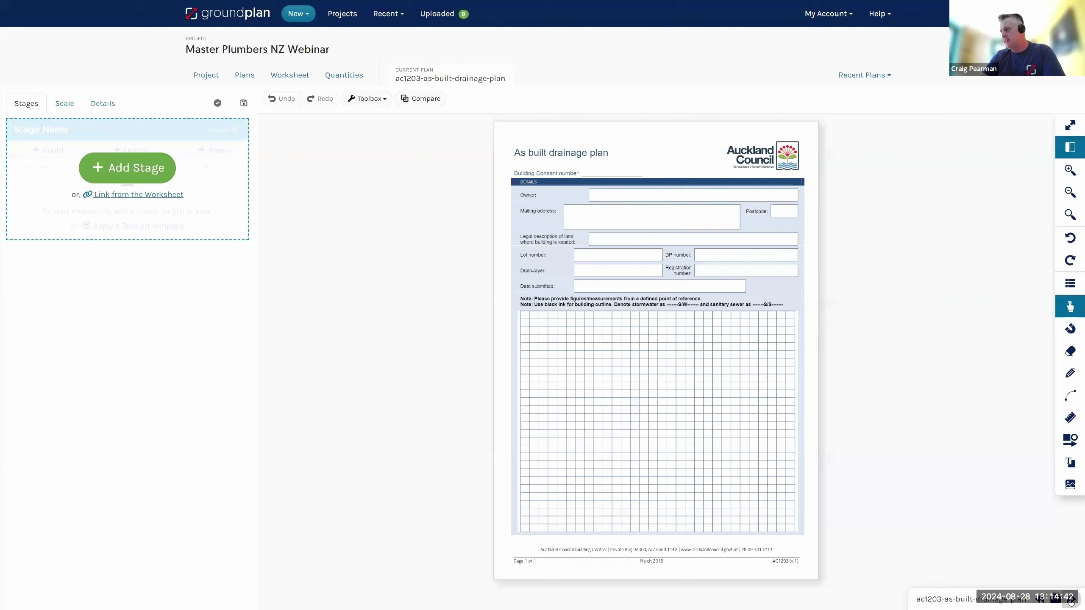
{"action": "left_click", "coordinate": [1070, 601]}
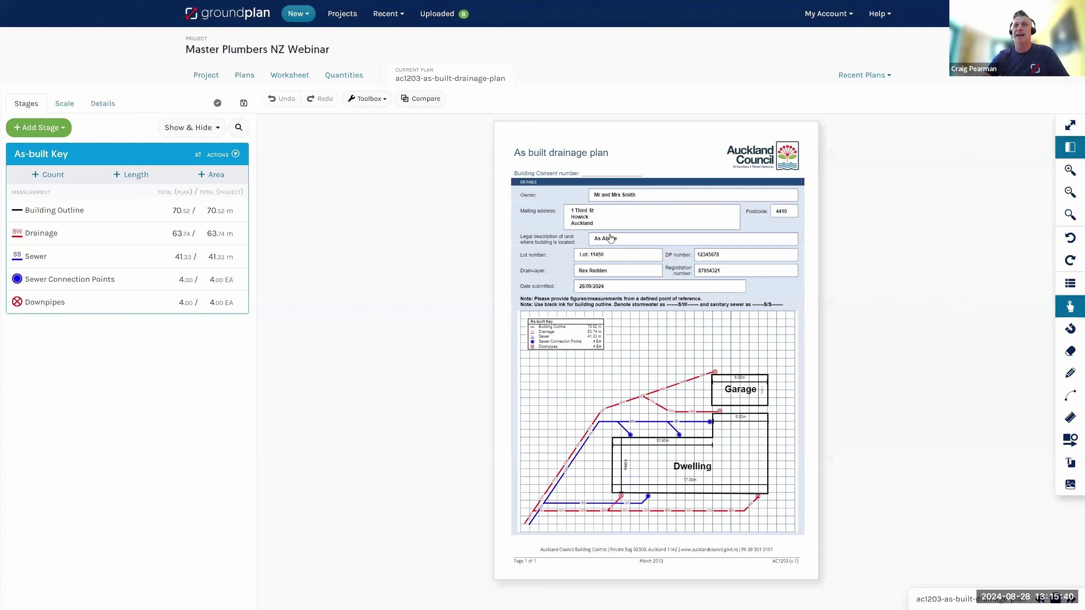
Step: Open the Screensho001 plan and examine the houses on the aerial image up close
{"action": "left_click", "coordinate": [246, 76]}
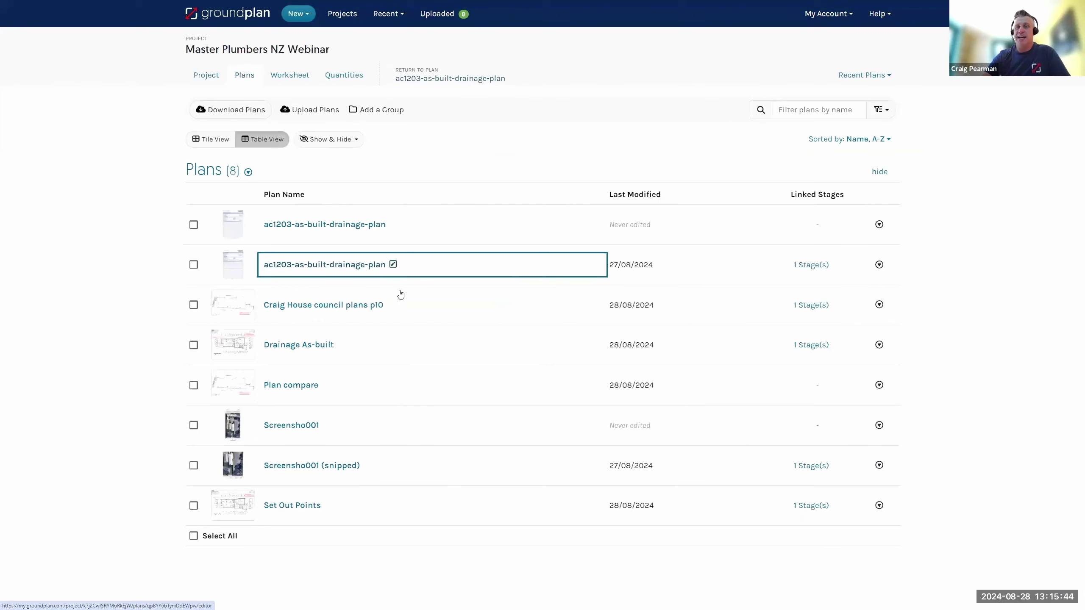
{"action": "left_click", "coordinate": [292, 425]}
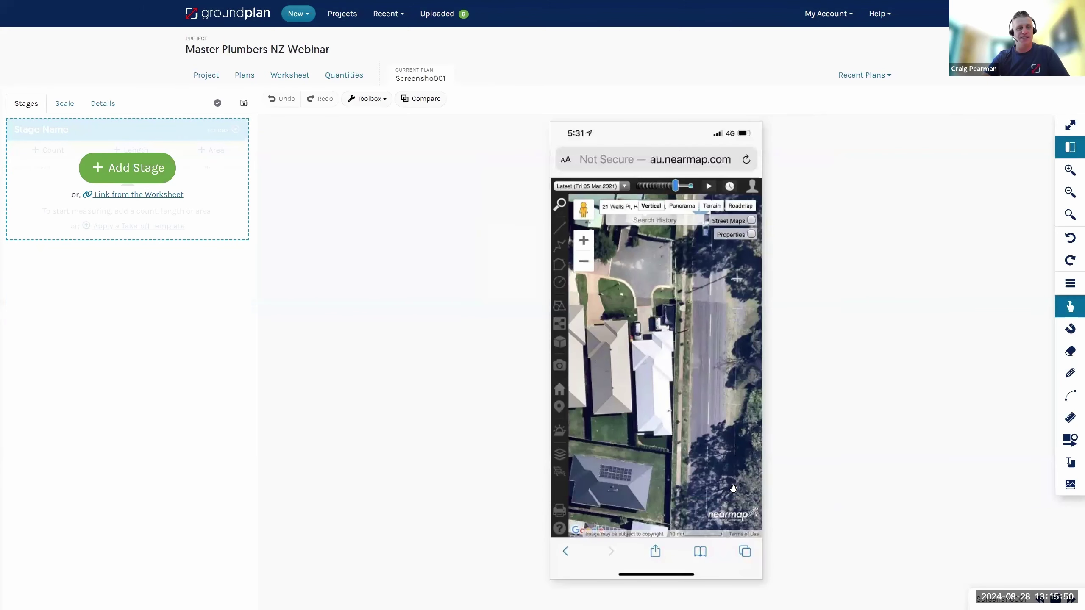
{"action": "scroll", "coordinate": [734, 500], "scroll_direction": "up", "scroll_amount": 3}
{"action": "scroll", "coordinate": [727, 543], "scroll_direction": "up", "scroll_amount": 2}
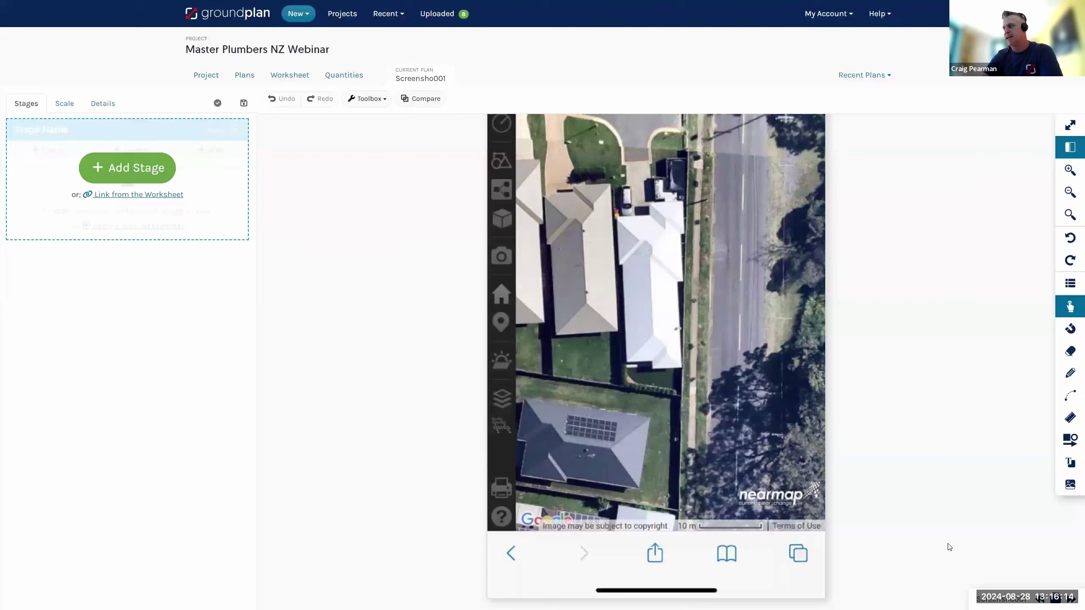
Step: View the Screensho001 (snipped) plan to examine its marked-up drainage, legend and title block
{"action": "left_click", "coordinate": [1058, 603]}
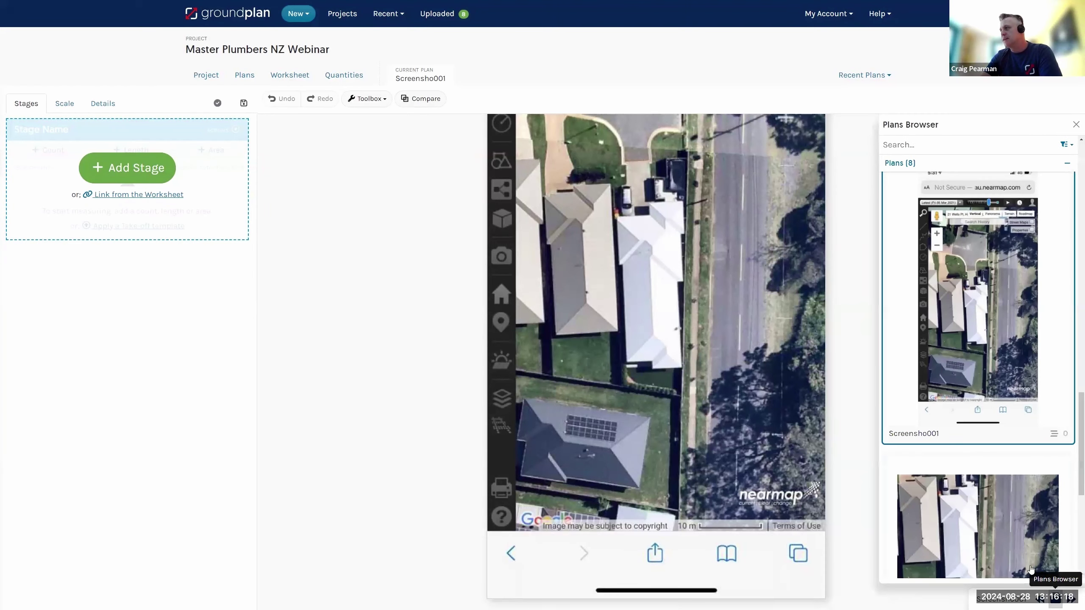
{"action": "left_click", "coordinate": [995, 543]}
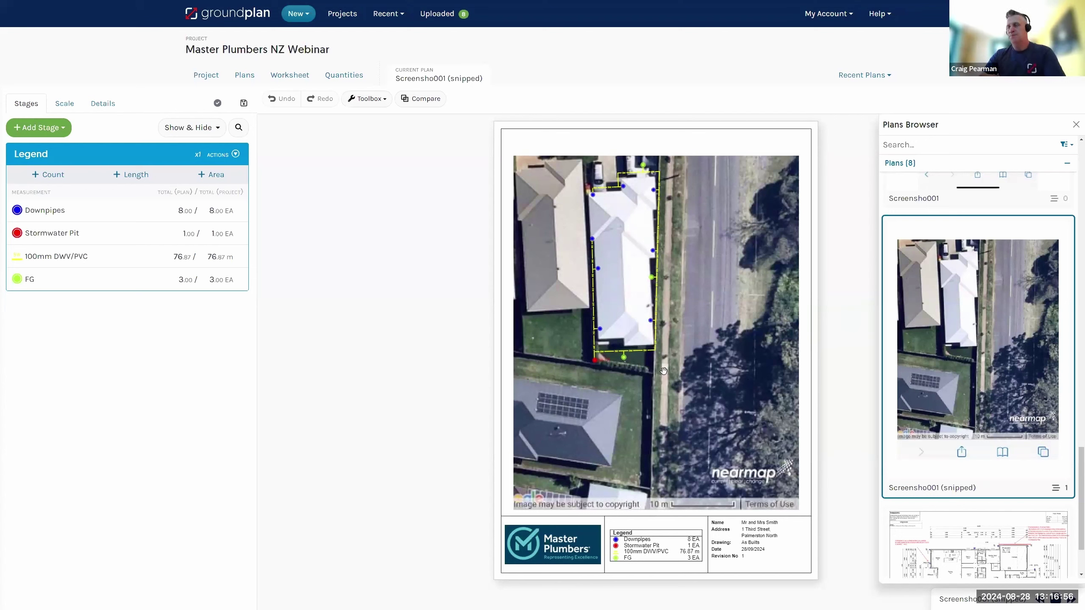
{"action": "left_click", "coordinate": [1075, 125]}
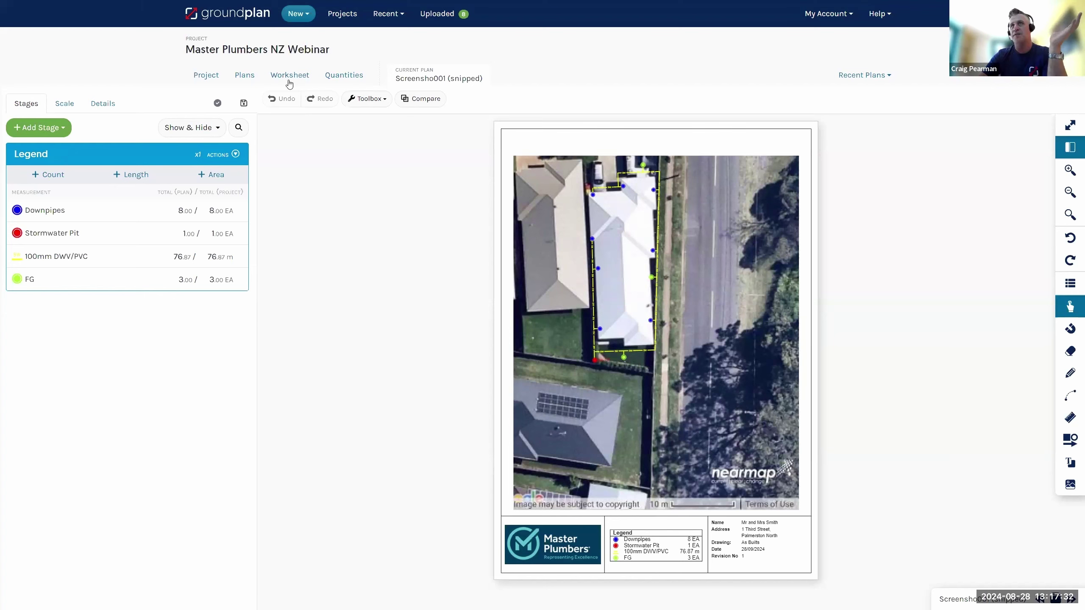
Step: Open the Set Out Points plan and bring the Ens and Bath area into close view
{"action": "left_click", "coordinate": [245, 82]}
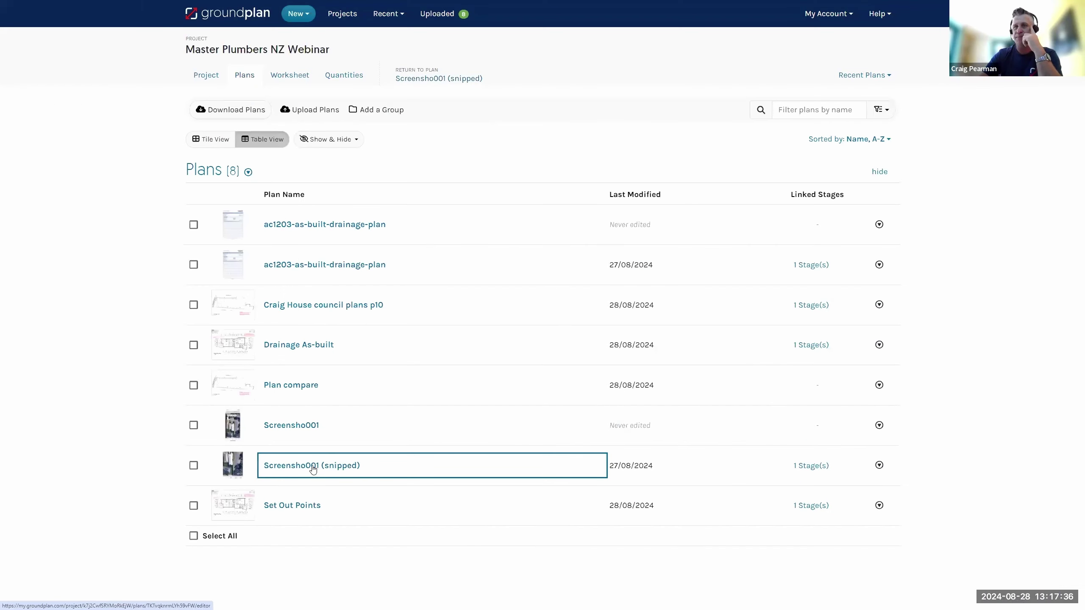
{"action": "left_click", "coordinate": [288, 507]}
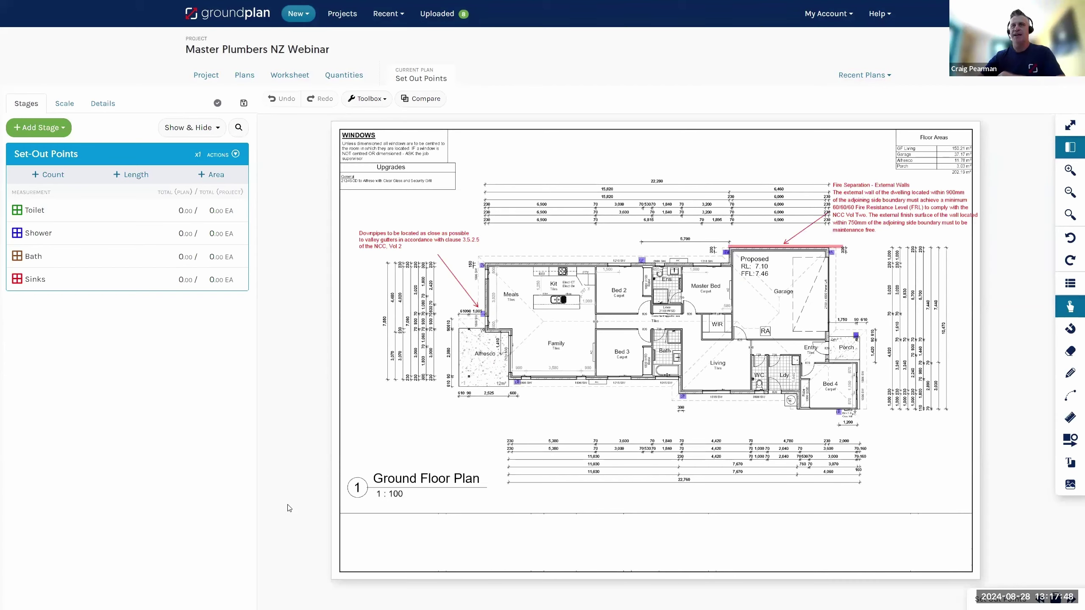
{"action": "scroll", "coordinate": [653, 317], "scroll_direction": "up", "scroll_amount": 1}
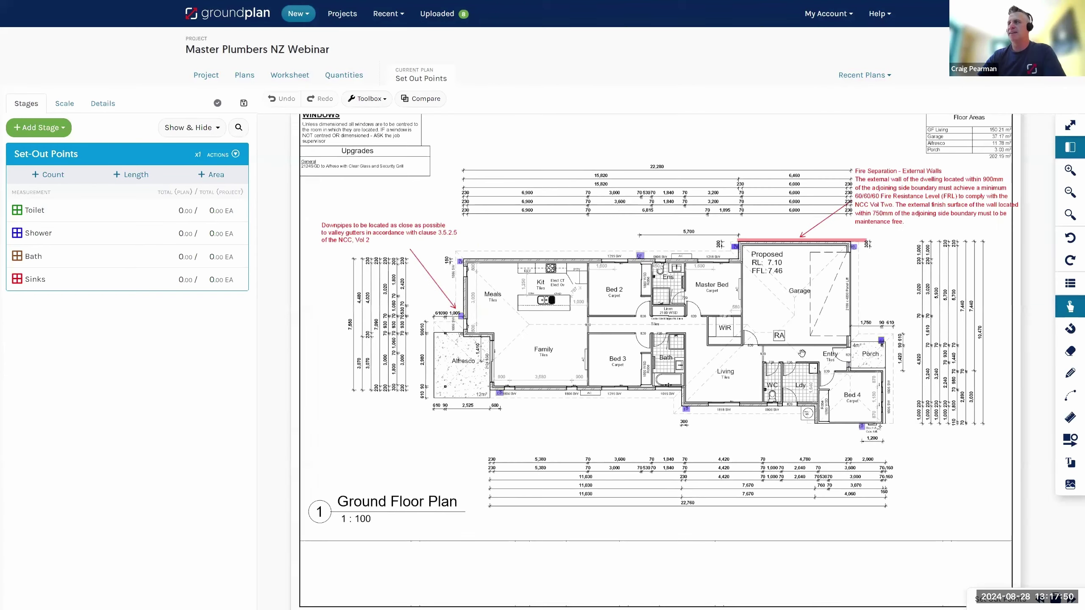
{"action": "scroll", "coordinate": [752, 385], "scroll_direction": "up", "scroll_amount": 1}
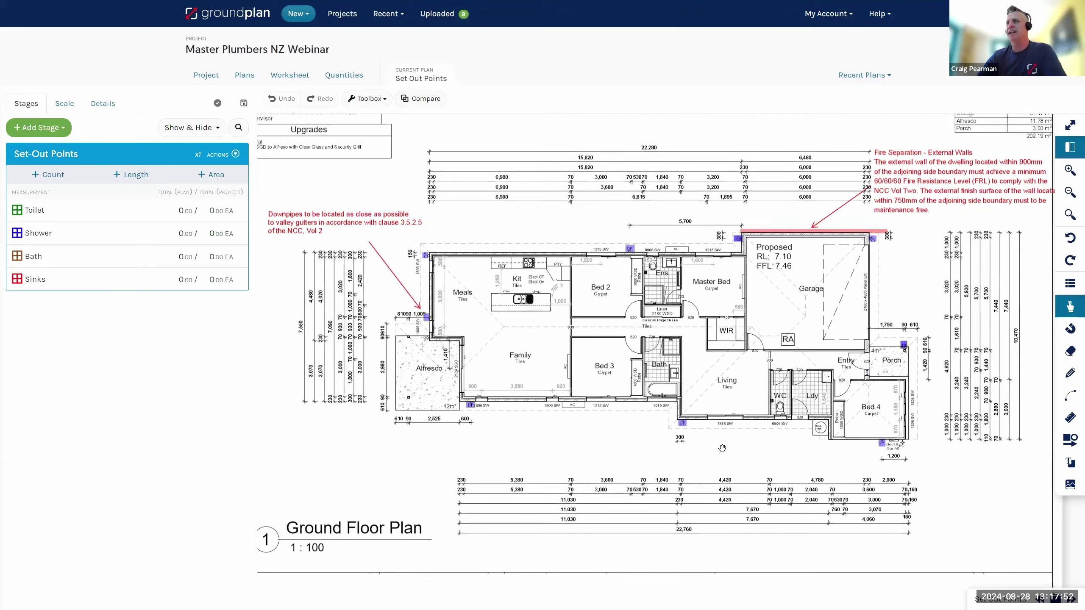
{"action": "scroll", "coordinate": [721, 448], "scroll_direction": "up", "scroll_amount": 2}
{"action": "left_click_drag", "start_coordinate": [765, 389], "coordinate": [662, 456]}
{"action": "scroll", "coordinate": [663, 456], "scroll_direction": "up", "scroll_amount": 2}
{"action": "scroll", "coordinate": [584, 379], "scroll_direction": "up", "scroll_amount": 1}
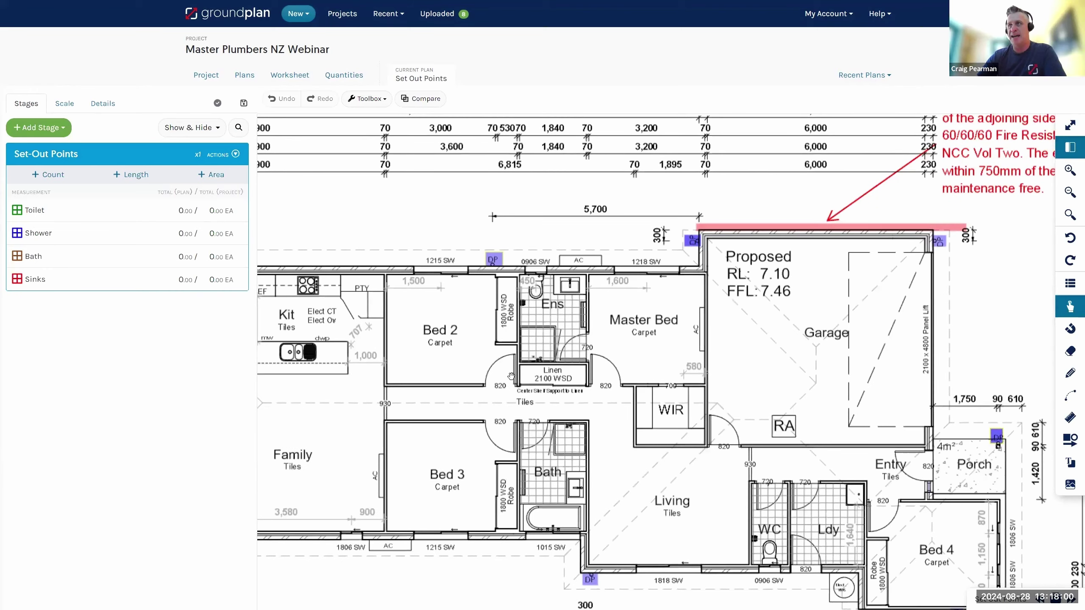
{"action": "scroll", "coordinate": [511, 375], "scroll_direction": "up", "scroll_amount": 3}
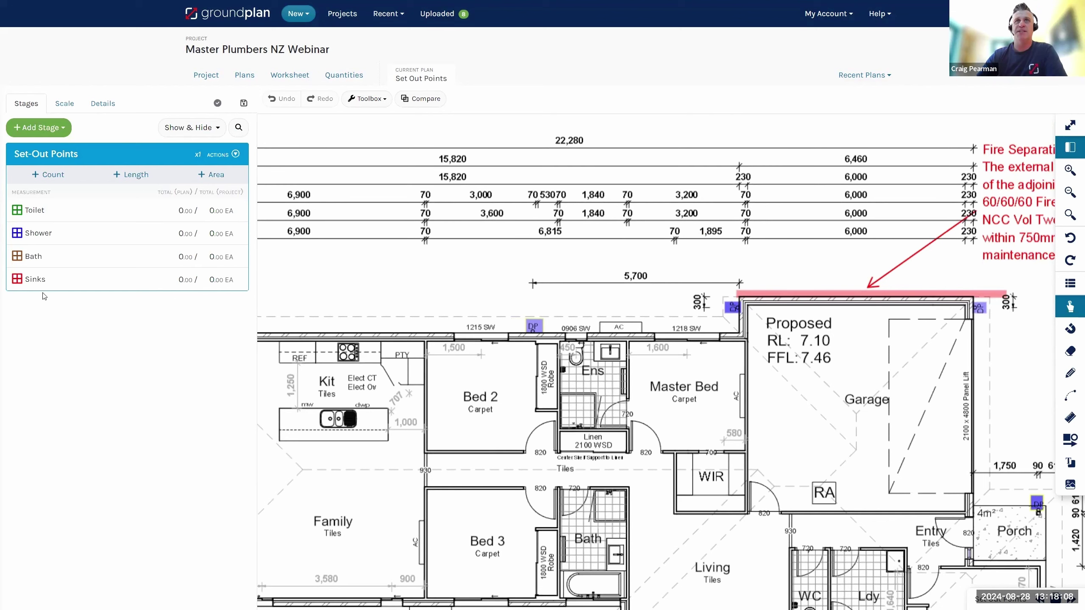
Step: Start the Toilet count in the Set-Out Points stage and enable the grid on the plan
{"action": "left_click", "coordinate": [34, 213]}
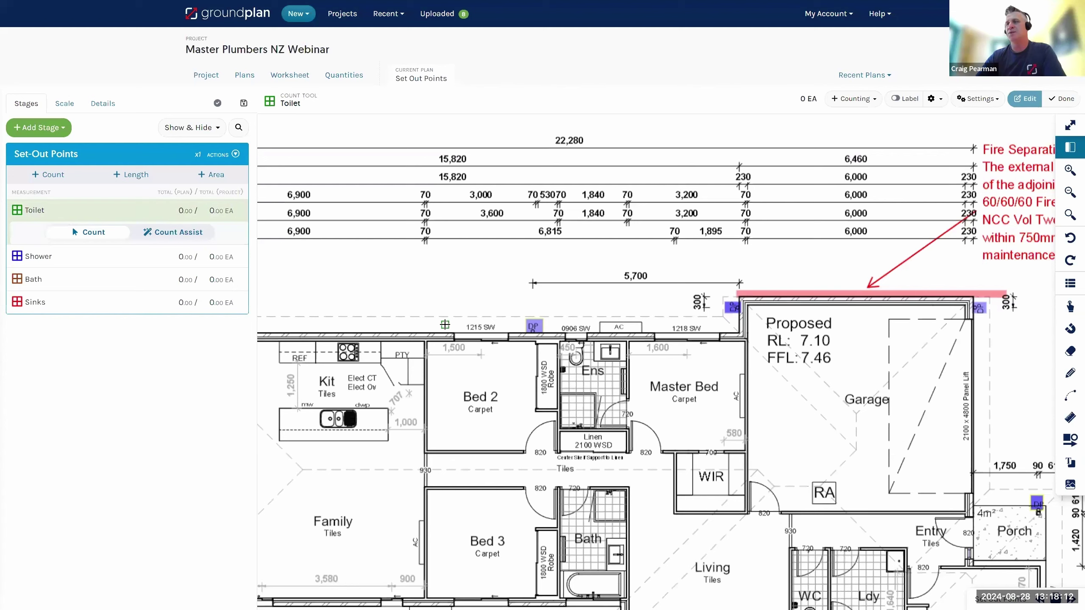
{"action": "left_click", "coordinate": [64, 103]}
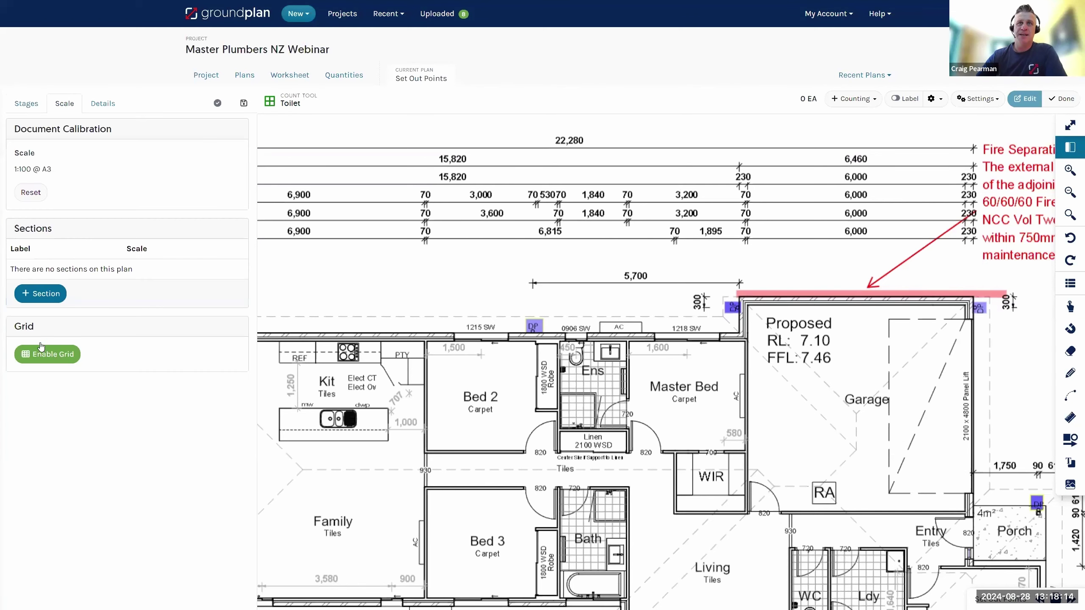
{"action": "left_click", "coordinate": [44, 360]}
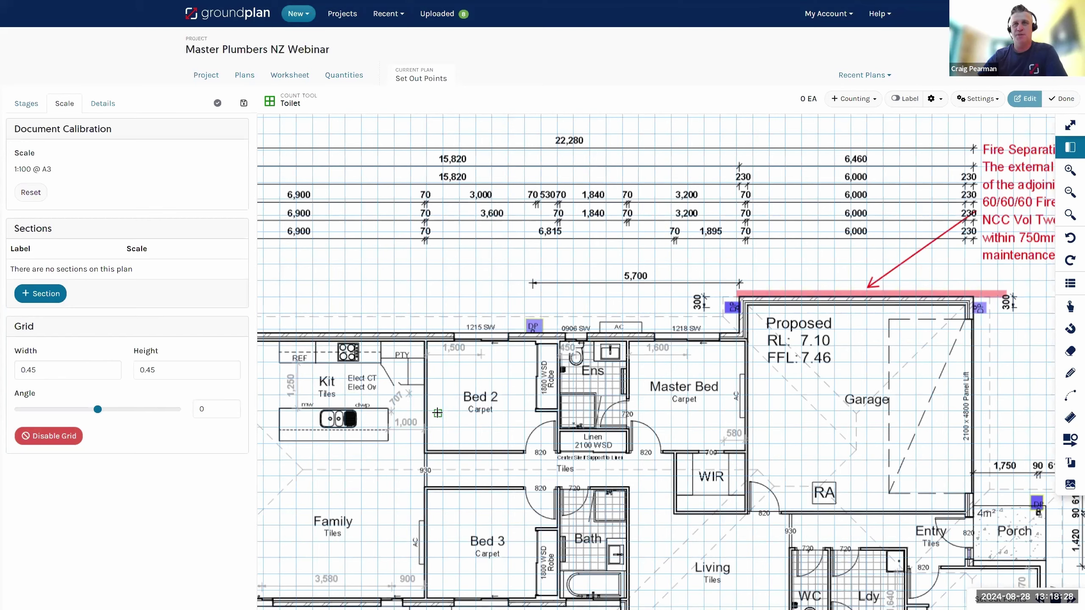
Step: Turn on labels for the Toilet count with the format WC and place one marker on the toilet in Ens
{"action": "scroll", "coordinate": [575, 359], "scroll_direction": "up", "scroll_amount": 2}
{"action": "scroll", "coordinate": [575, 360], "scroll_direction": "up", "scroll_amount": 4}
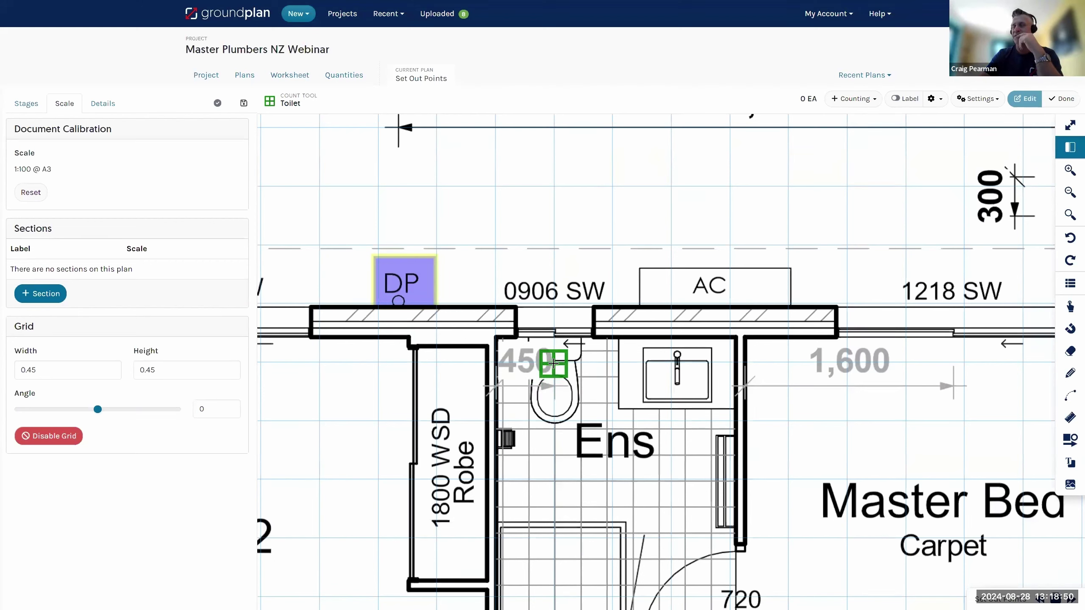
{"action": "left_click", "coordinate": [931, 99]}
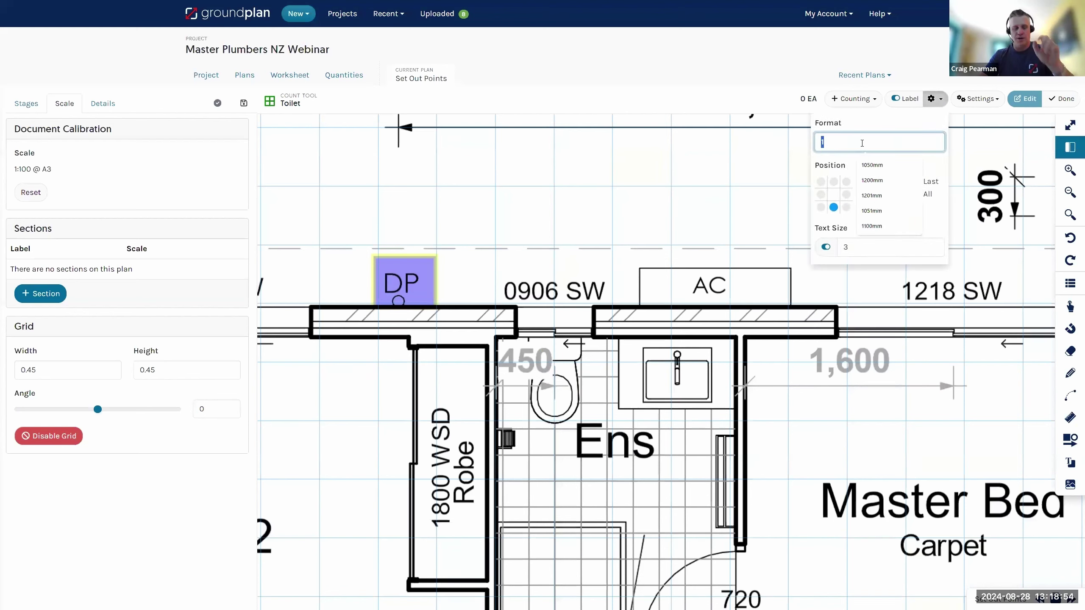
{"action": "type", "text": "WC"}
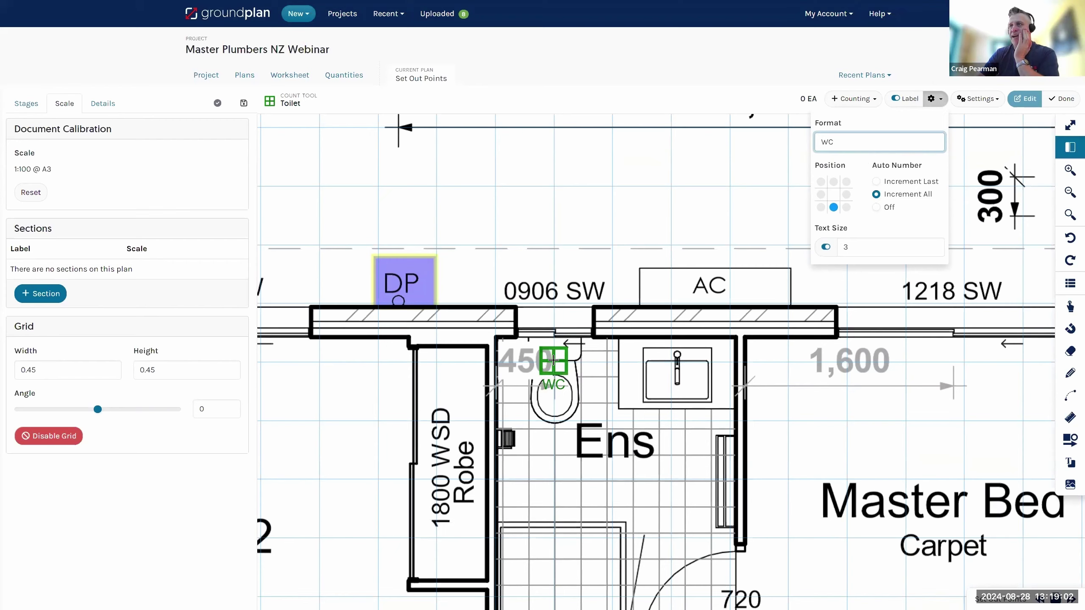
{"action": "left_click", "coordinate": [552, 360]}
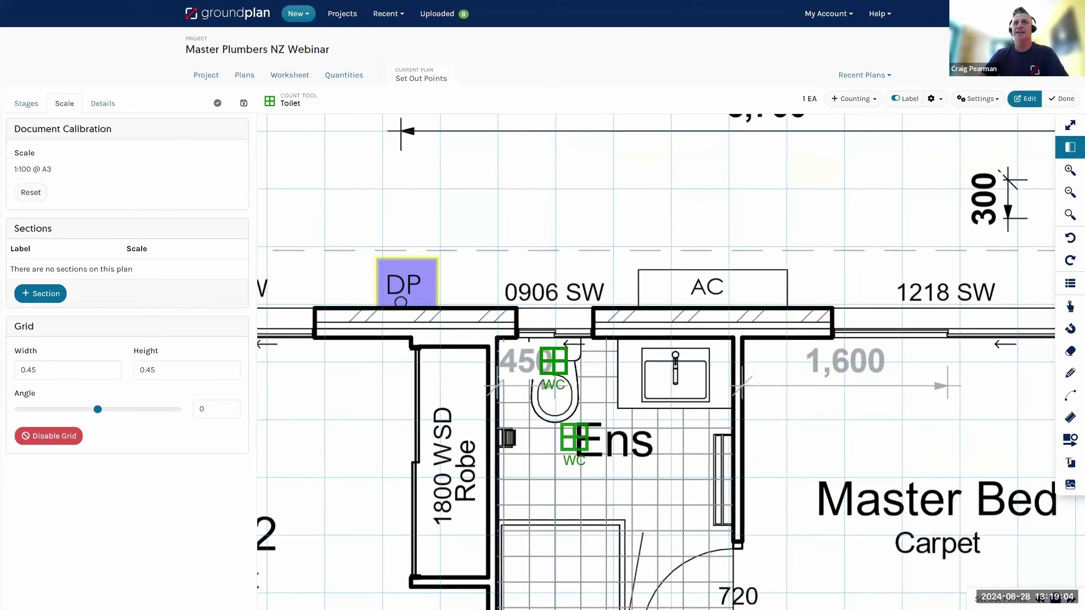
Step: Start the Shower count in the Set-Out Points stage and turn on its labels with the format Shower
{"action": "scroll", "coordinate": [574, 437], "scroll_direction": "down", "scroll_amount": 3}
{"action": "left_click", "coordinate": [26, 103]}
{"action": "left_click", "coordinate": [42, 258]}
{"action": "left_click_drag", "start_coordinate": [545, 531], "coordinate": [563, 486]}
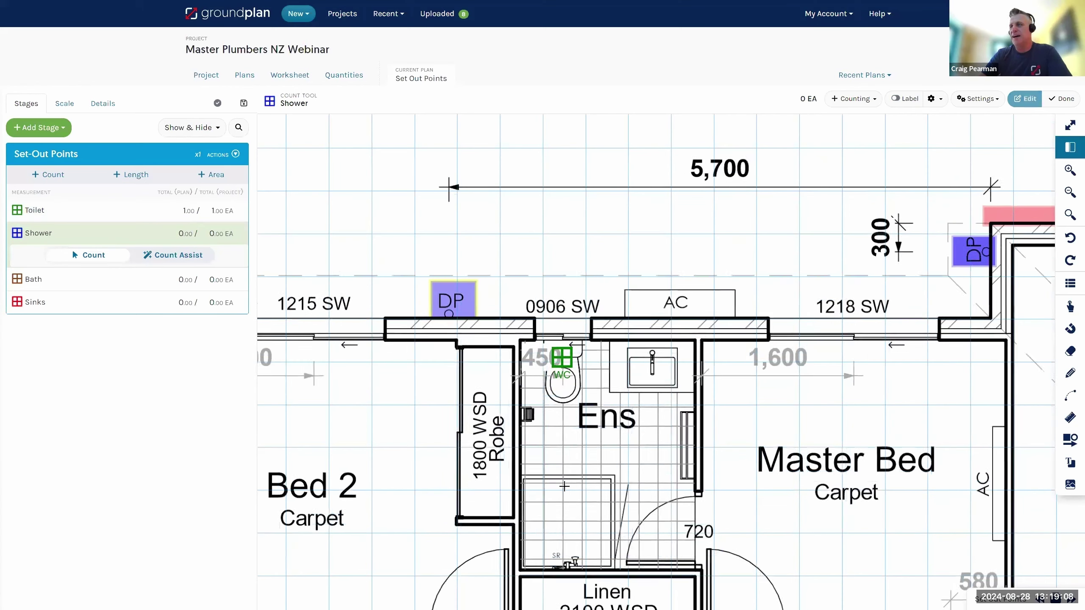
{"action": "left_click", "coordinate": [935, 99]}
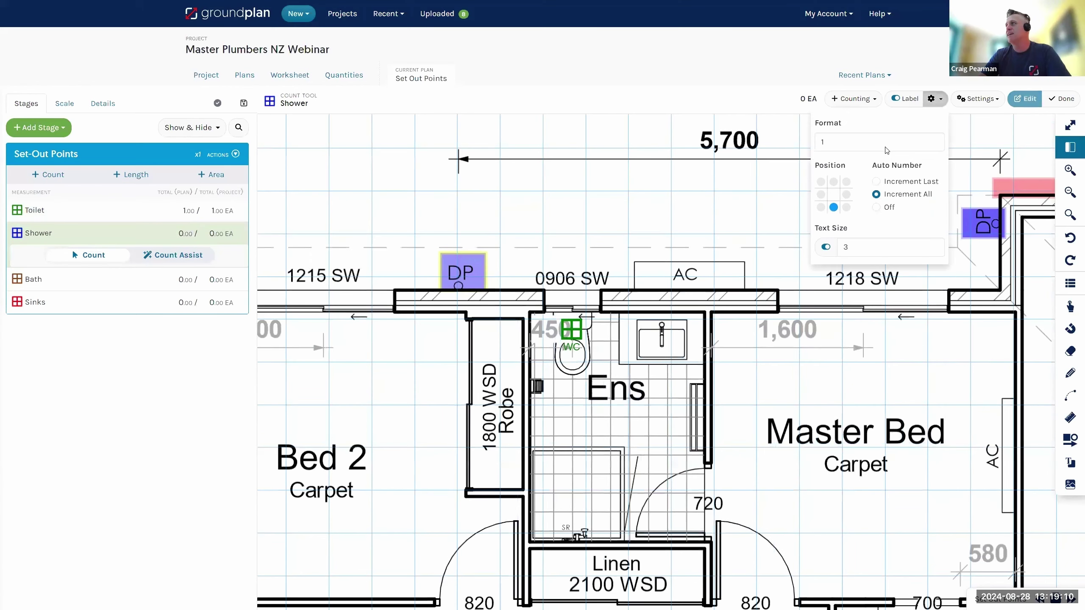
{"action": "double_click", "coordinate": [863, 149]}
{"action": "type", "text": "Shower"}
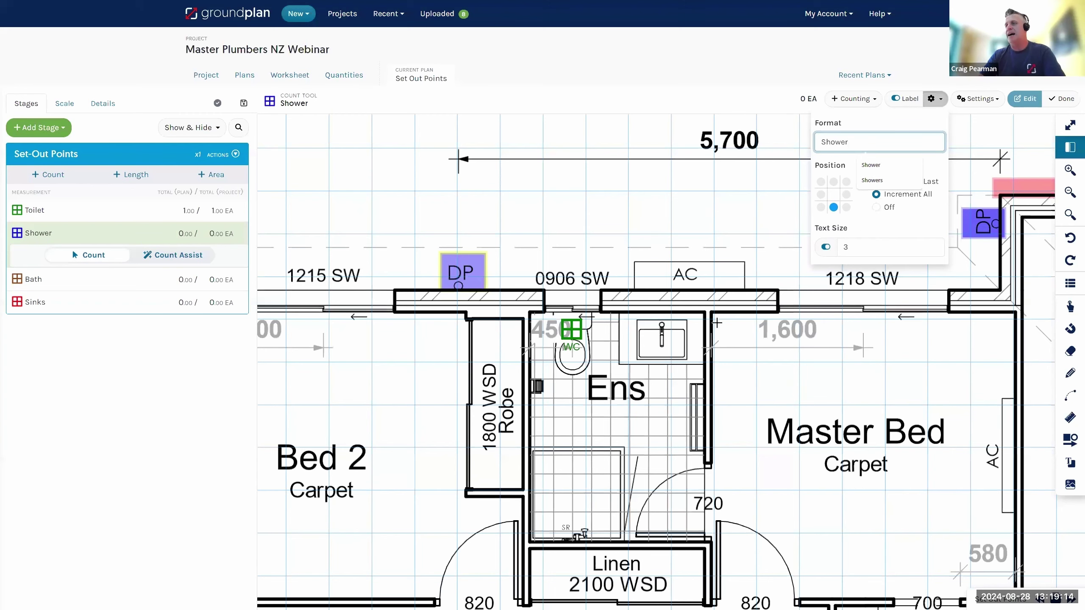
Step: Place one Shower marker in the shower cubicle of the Bath room
{"action": "scroll", "coordinate": [620, 259], "scroll_direction": "down", "scroll_amount": 1}
{"action": "scroll", "coordinate": [621, 259], "scroll_direction": "down", "scroll_amount": 5}
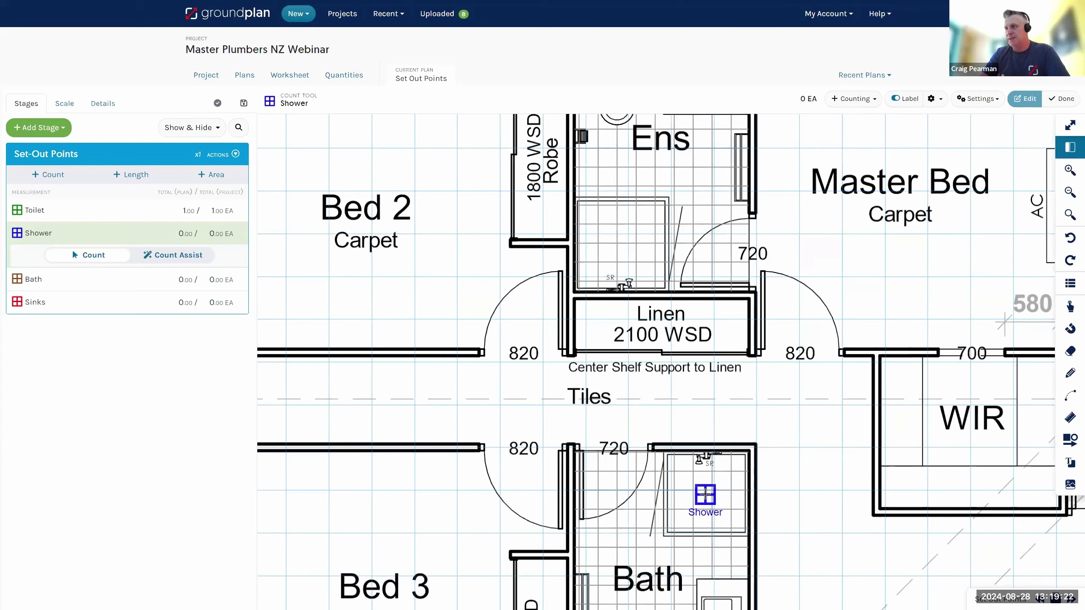
{"action": "left_click", "coordinate": [705, 494]}
Step: Start the Bath count with labels in the format Bath and place one marker on the bathtub in the Bath room
{"action": "scroll", "coordinate": [707, 569], "scroll_direction": "down", "scroll_amount": 5}
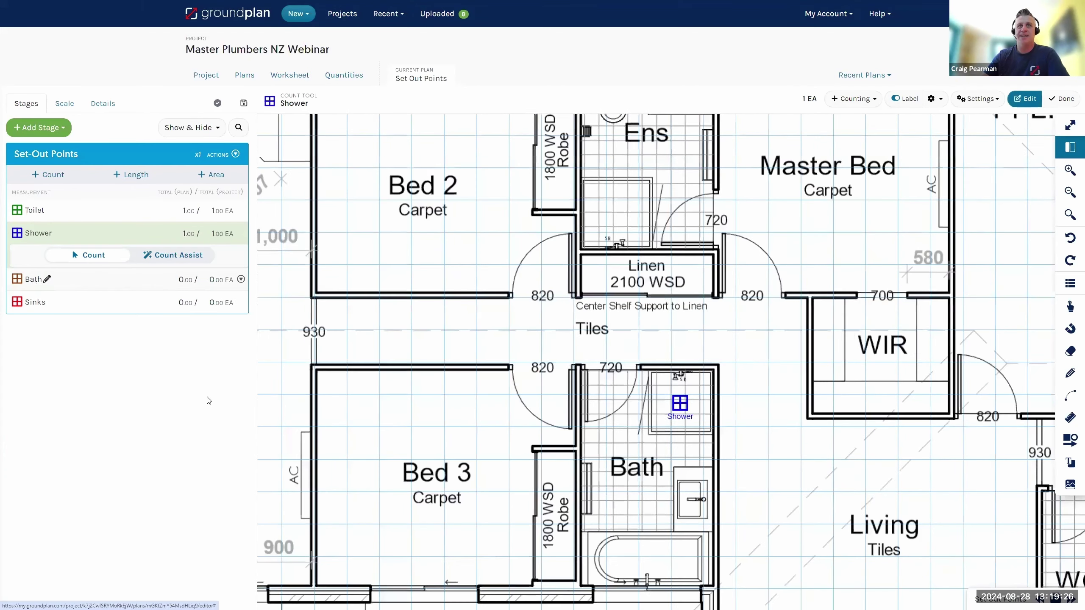
{"action": "left_click", "coordinate": [36, 282]}
{"action": "left_click", "coordinate": [938, 101]}
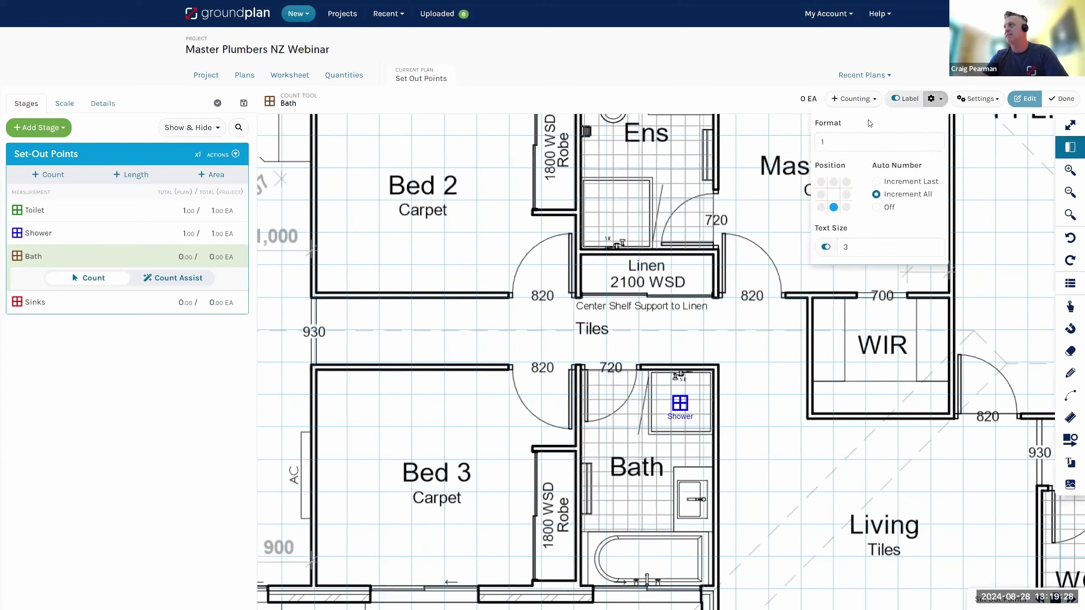
{"action": "left_click", "coordinate": [846, 138]}
{"action": "type", "text": "Bath"}
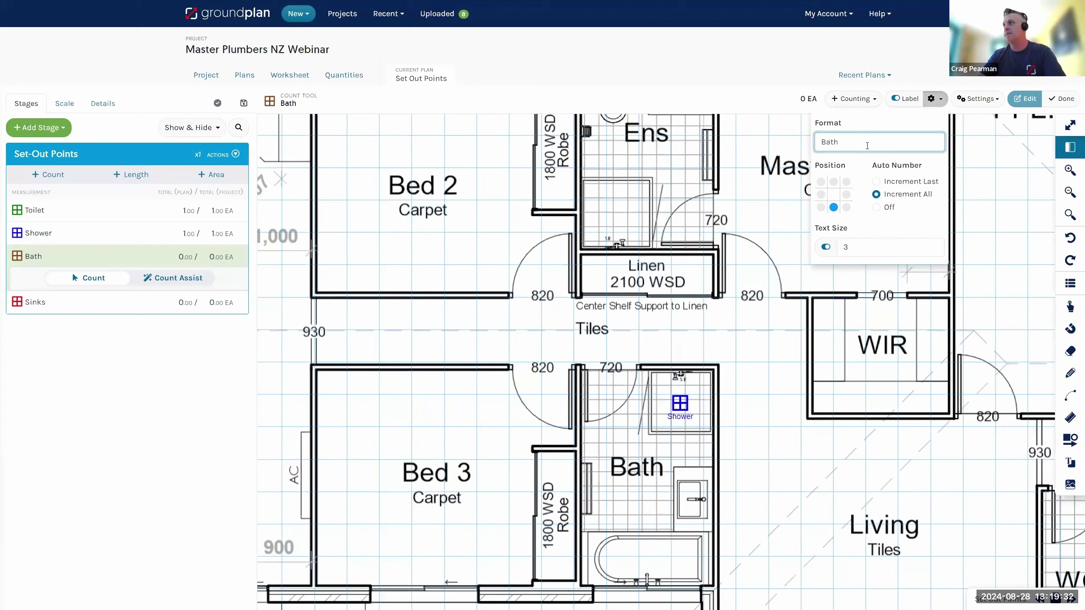
{"action": "left_click", "coordinate": [681, 560]}
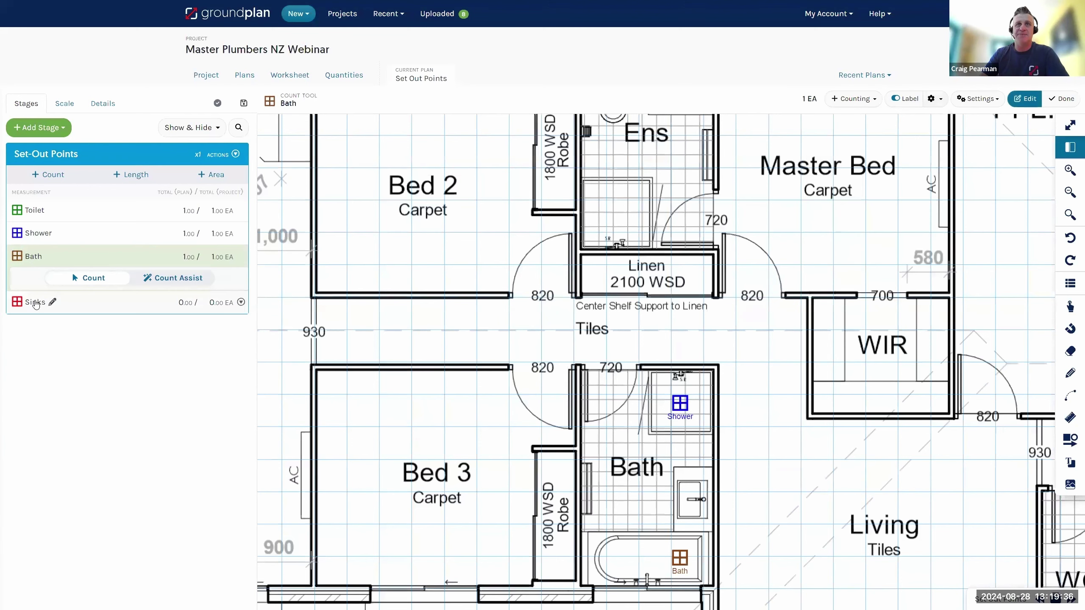
Step: Start the Sinks count with labels in the format Sink and place one marker on the sink in Ldy
{"action": "left_click", "coordinate": [128, 302]}
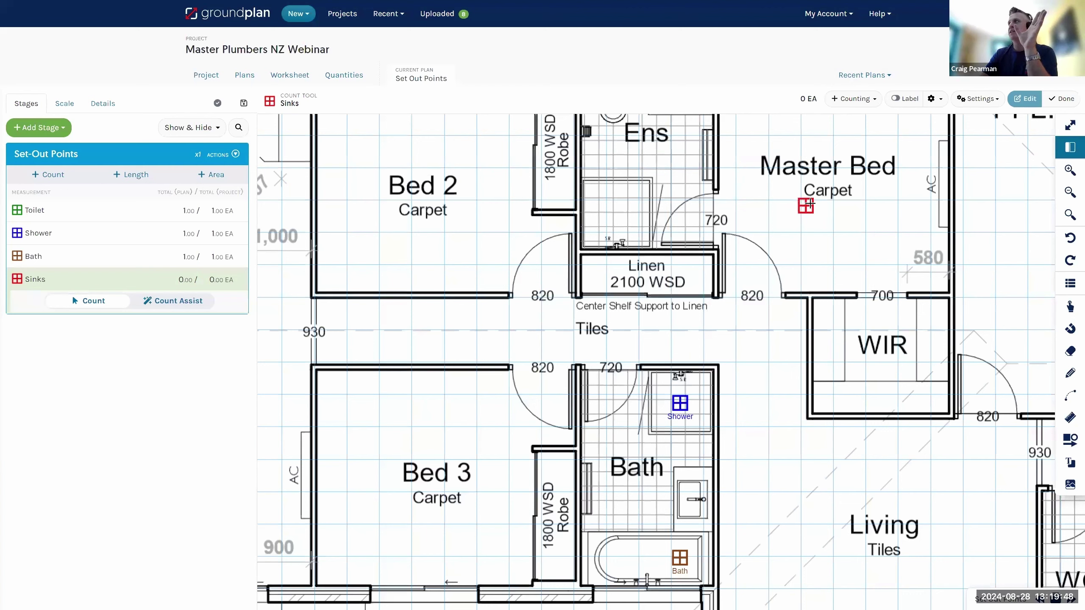
{"action": "left_click", "coordinate": [933, 98]}
{"action": "left_click", "coordinate": [866, 142]}
{"action": "type", "text": "Sink"}
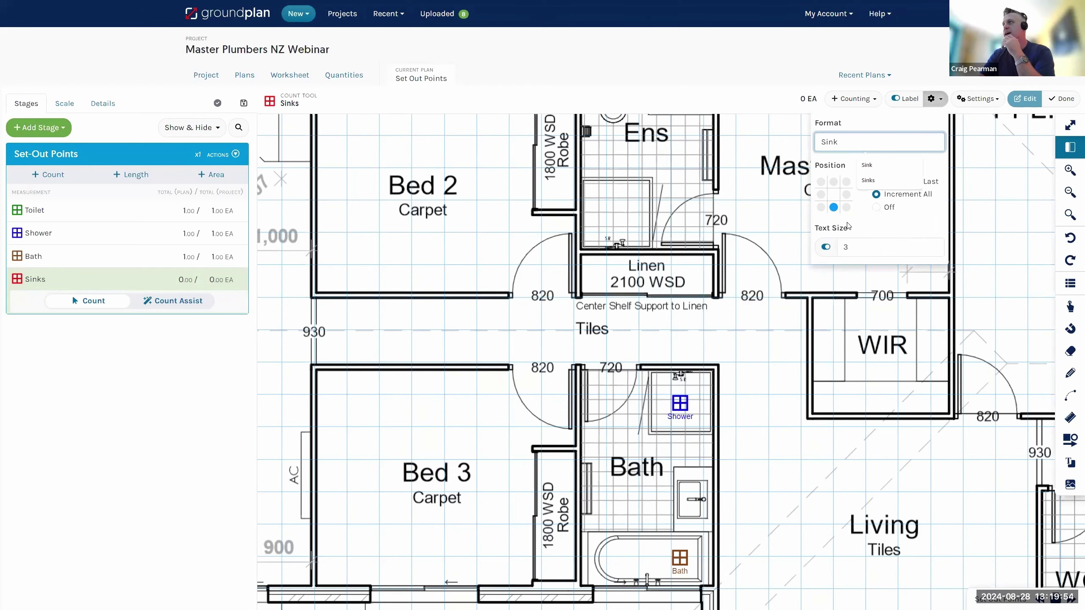
{"action": "scroll", "coordinate": [854, 470], "scroll_direction": "right", "scroll_amount": 8}
{"action": "scroll", "coordinate": [854, 470], "scroll_direction": "down", "scroll_amount": 4}
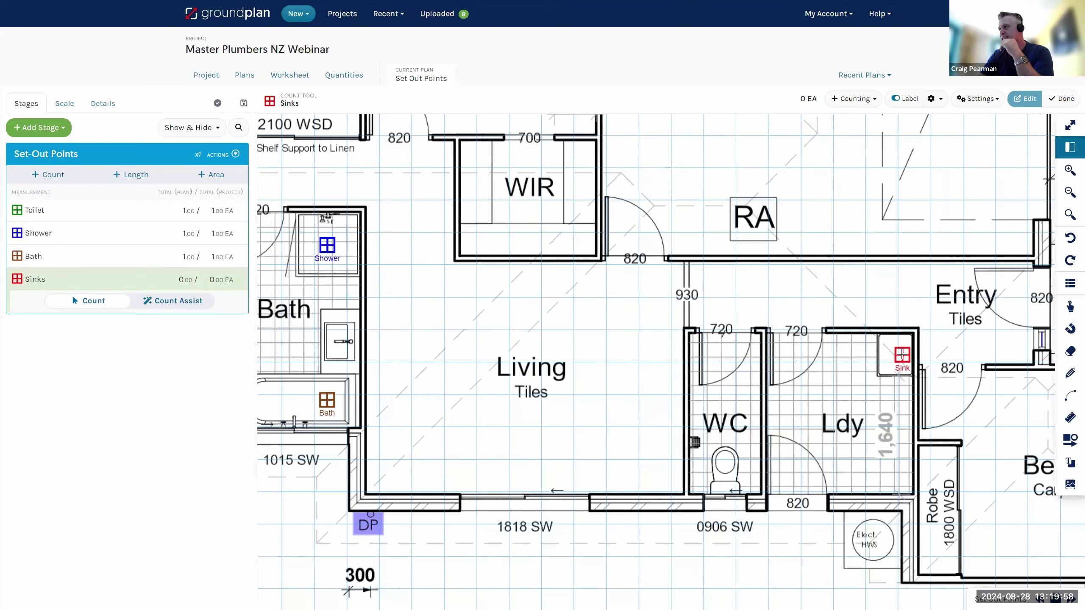
{"action": "left_click", "coordinate": [902, 355]}
{"action": "scroll", "coordinate": [851, 453], "scroll_direction": "down", "scroll_amount": 5}
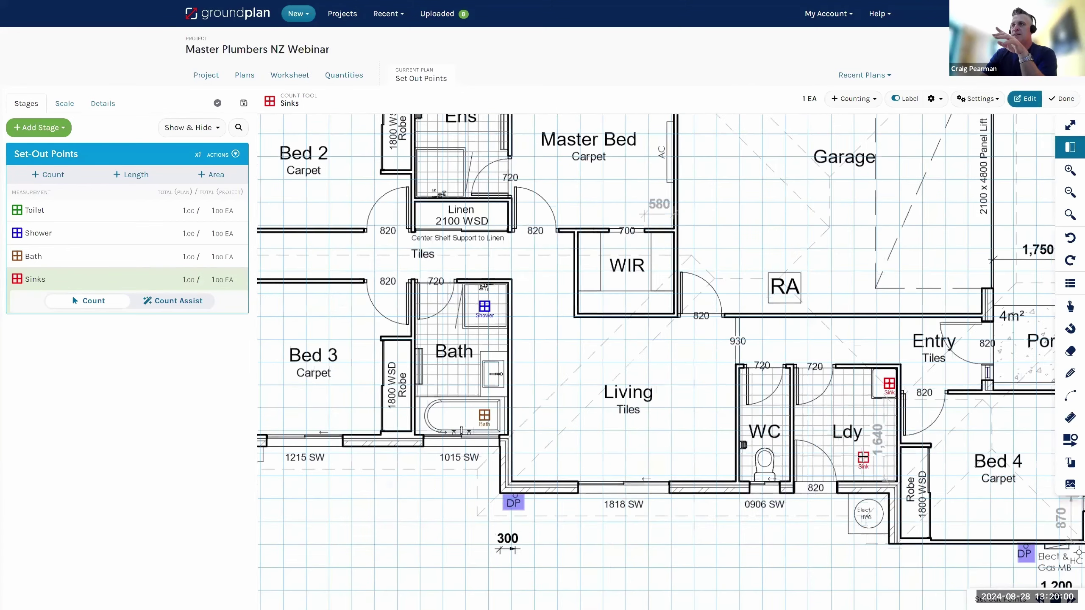
Step: Start the Ruler tool and set both its line colour and text colour to green
{"action": "scroll", "coordinate": [797, 469], "scroll_direction": "down", "scroll_amount": 3}
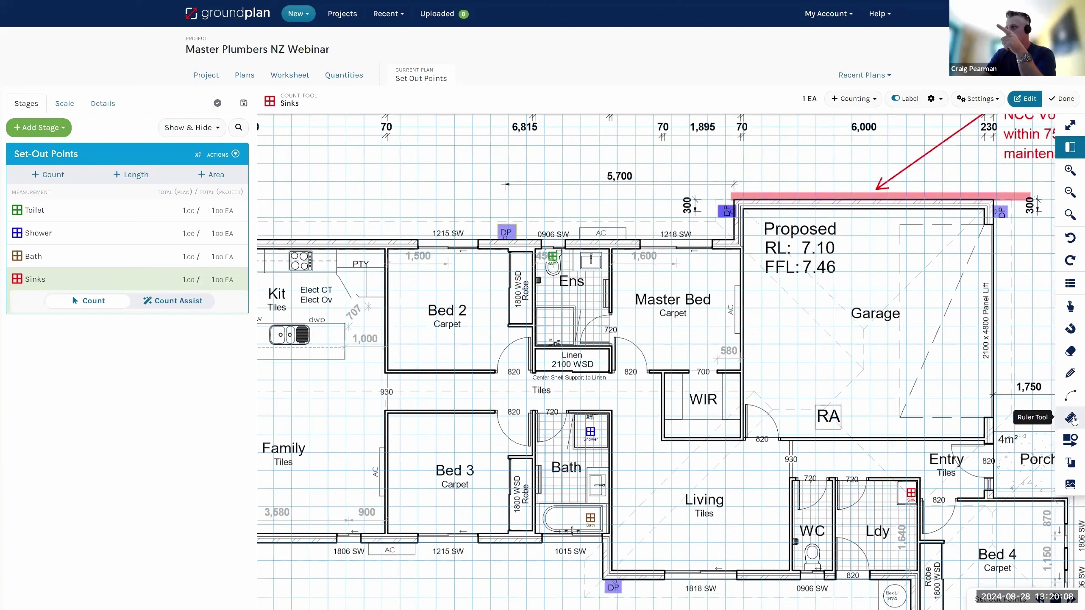
{"action": "left_click", "coordinate": [1071, 417]}
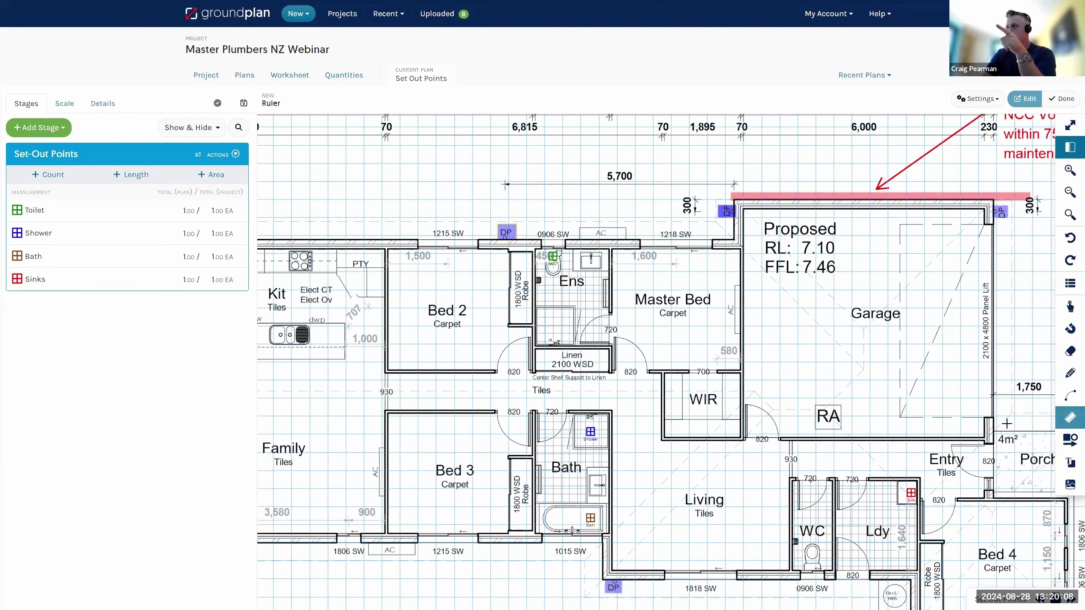
{"action": "left_click", "coordinate": [974, 99]}
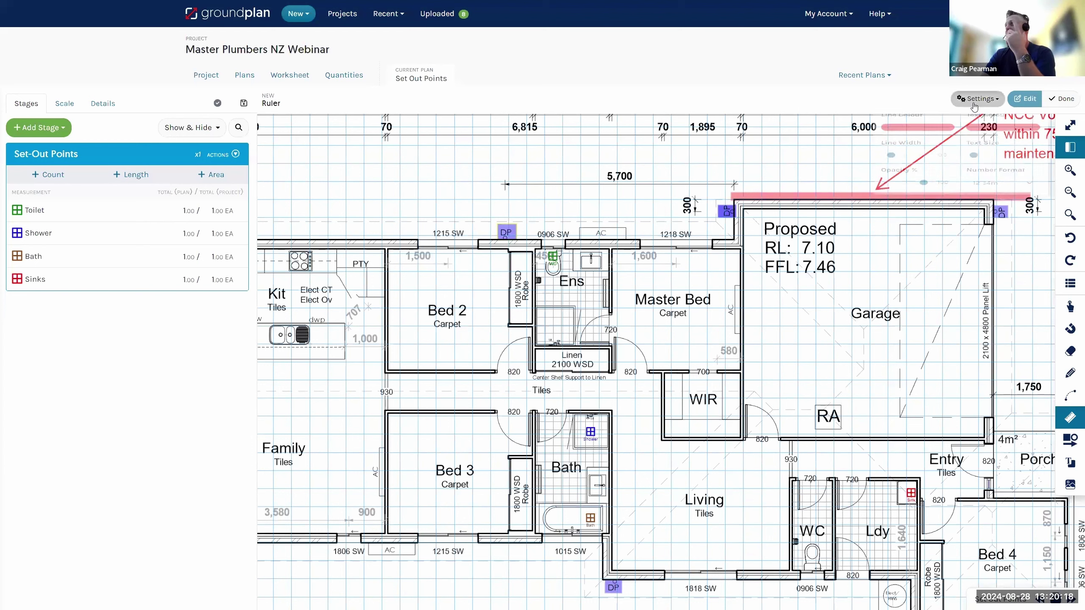
{"action": "left_click", "coordinate": [934, 175]}
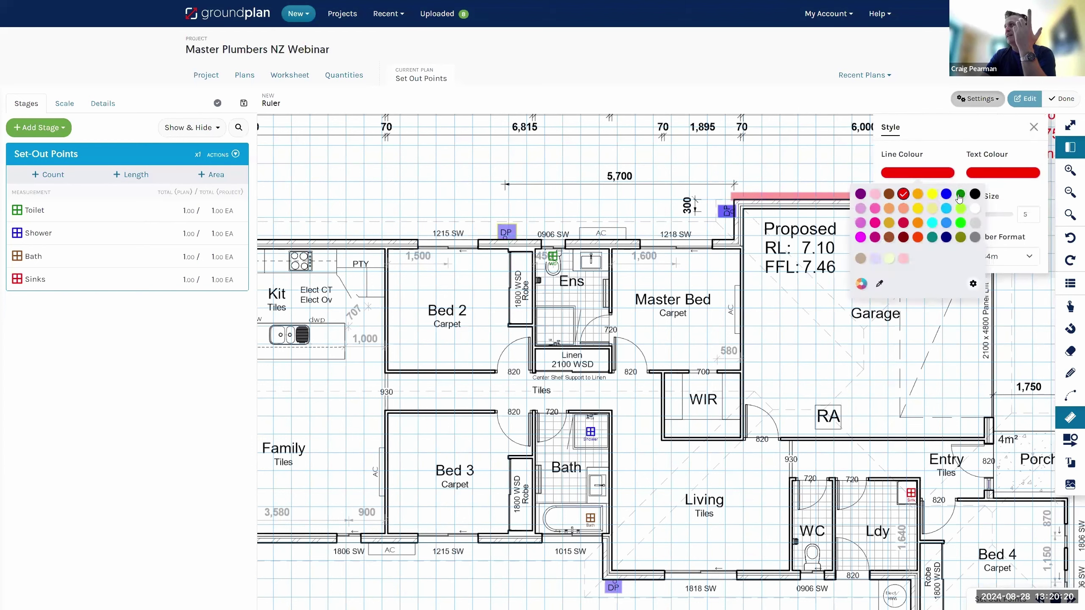
{"action": "left_click", "coordinate": [959, 194]}
{"action": "left_click", "coordinate": [1002, 173]}
{"action": "left_click", "coordinate": [1047, 195]}
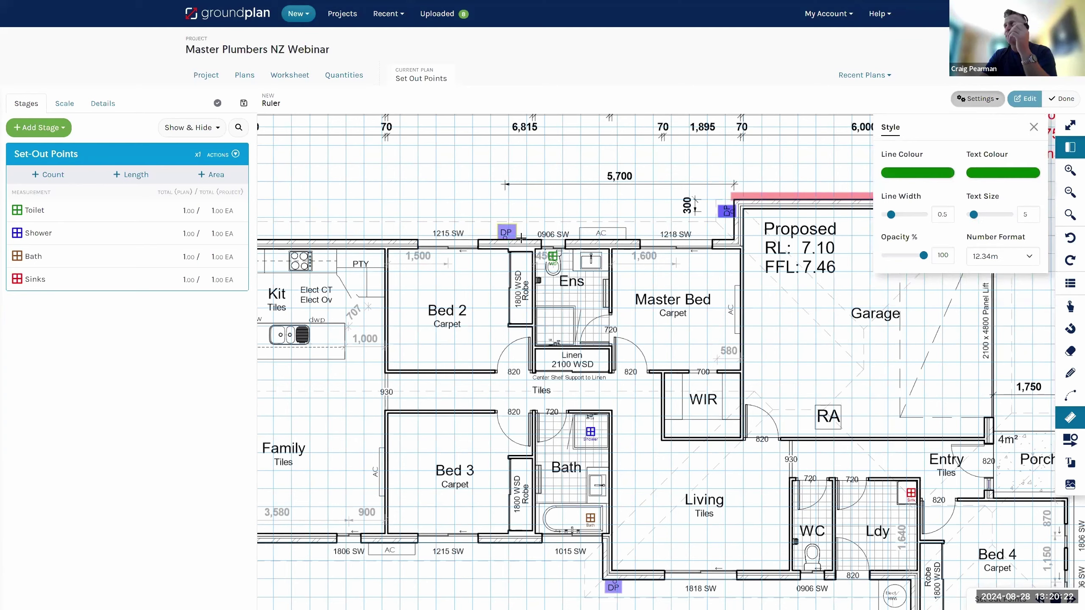
Step: Draw a horizontal green ruler about 11.32 m long from the WC marker in Ens to the outer wall beside Meals
{"action": "scroll", "coordinate": [280, 347], "scroll_direction": "up", "scroll_amount": 5}
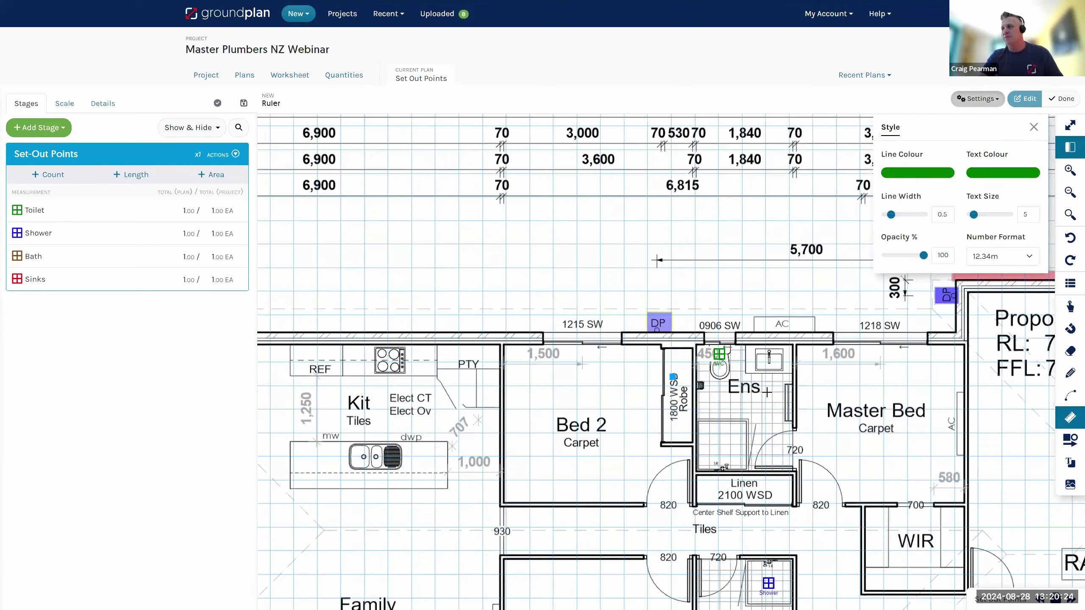
{"action": "scroll", "coordinate": [280, 347], "scroll_direction": "left", "scroll_amount": 1}
{"action": "left_click", "coordinate": [41, 360]}
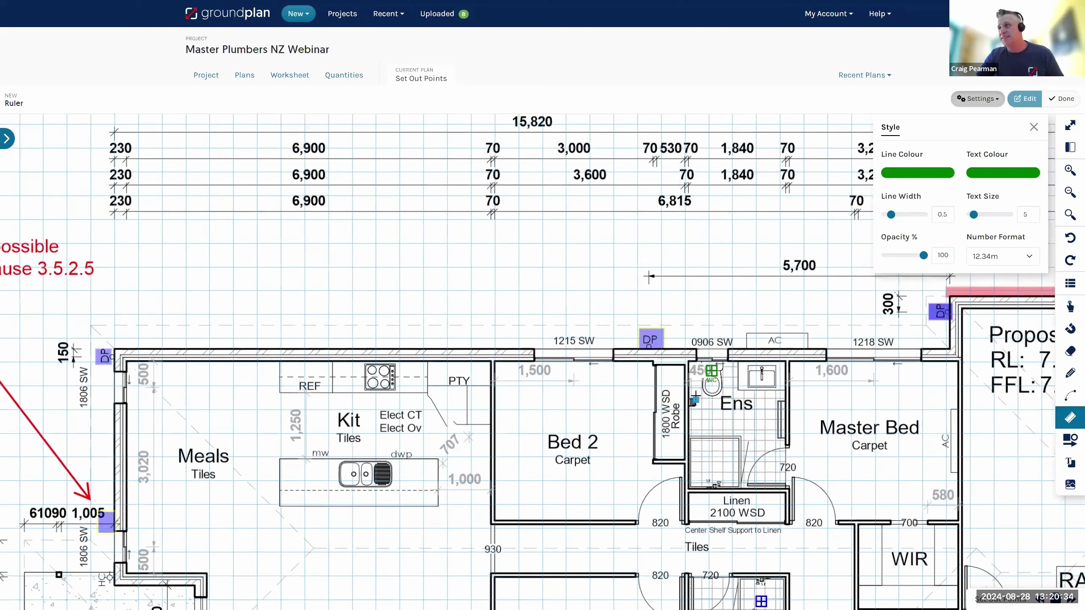
{"action": "scroll", "coordinate": [707, 374], "scroll_direction": "up", "scroll_amount": 3}
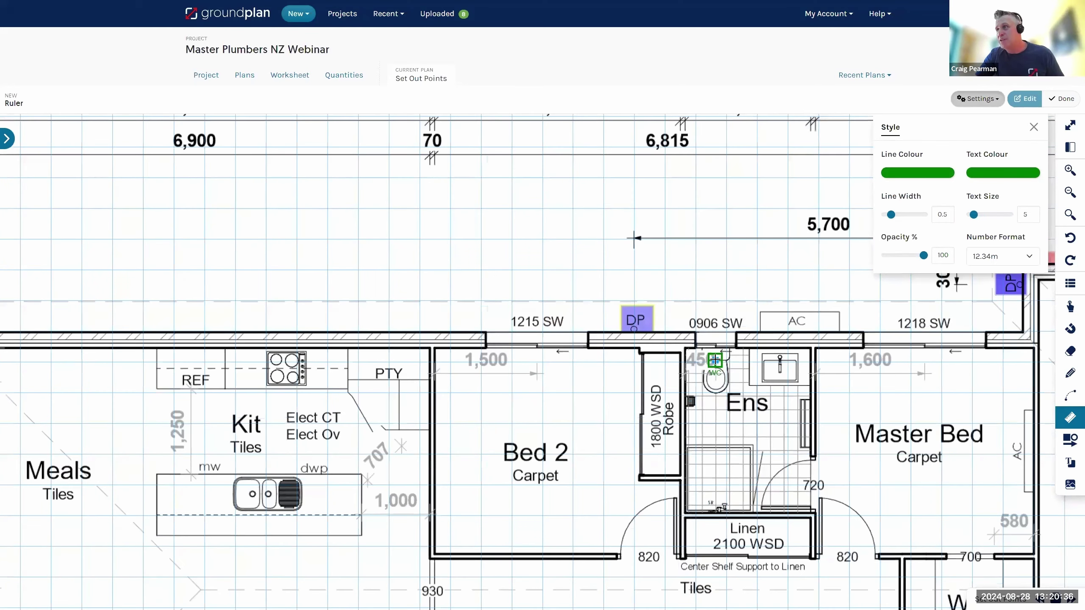
{"action": "left_click", "coordinate": [714, 360]}
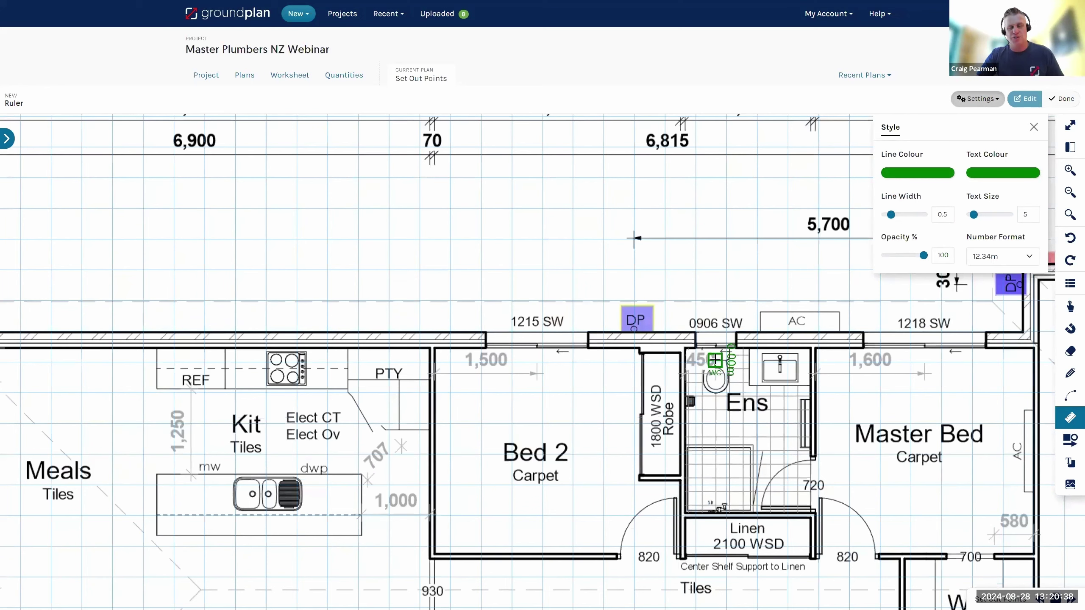
{"action": "left_click", "coordinate": [176, 362]}
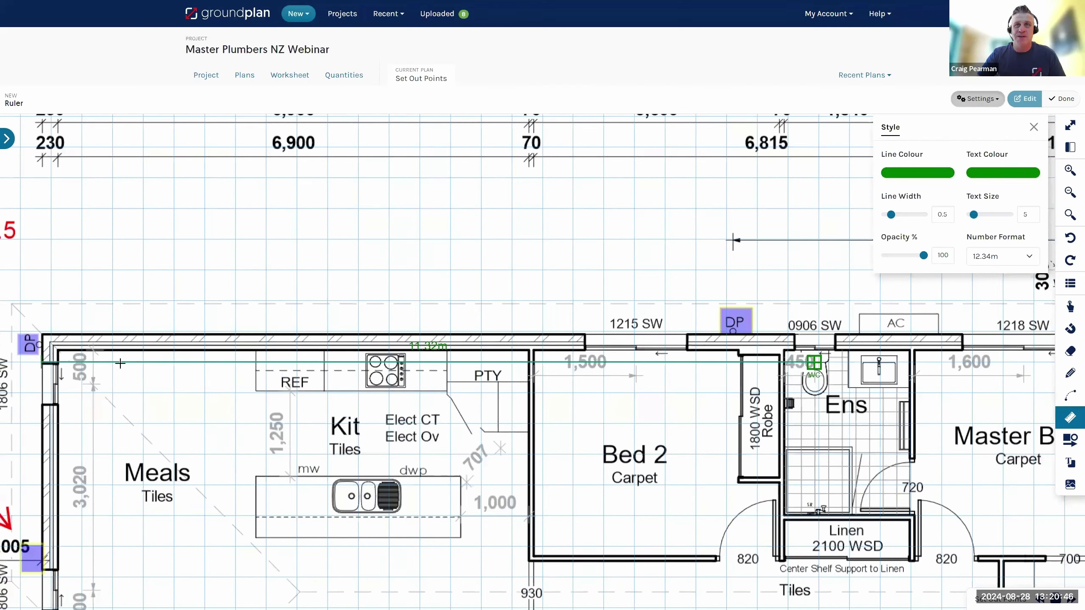
Step: Draw a vertical green ruler about 0.45 m long from the WC marker to the outer face of the Ens exterior wall
{"action": "scroll", "coordinate": [810, 359], "scroll_direction": "up", "scroll_amount": 5}
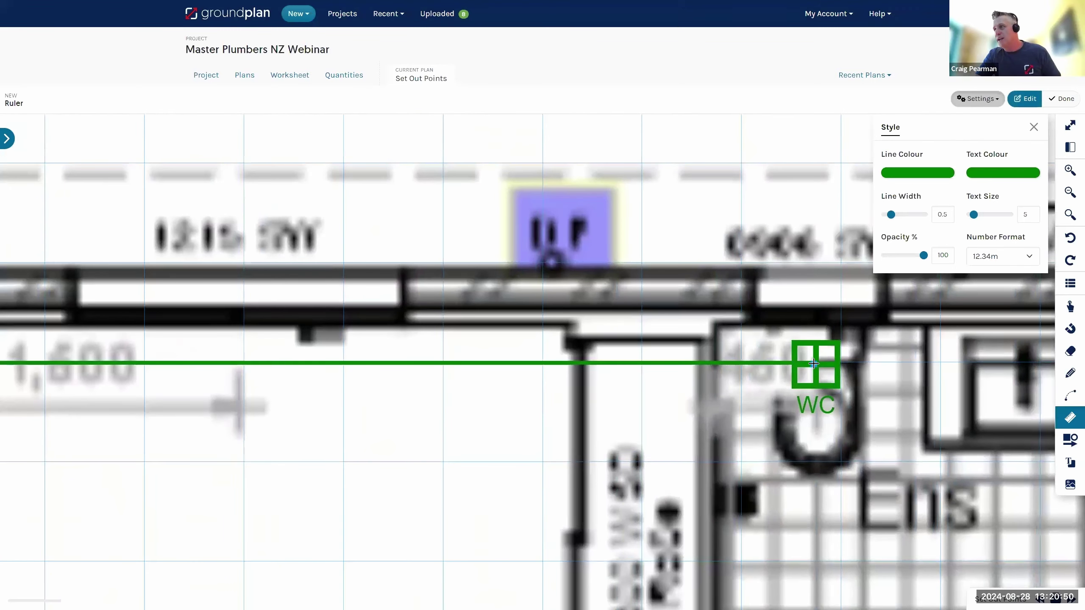
{"action": "left_click", "coordinate": [814, 363]}
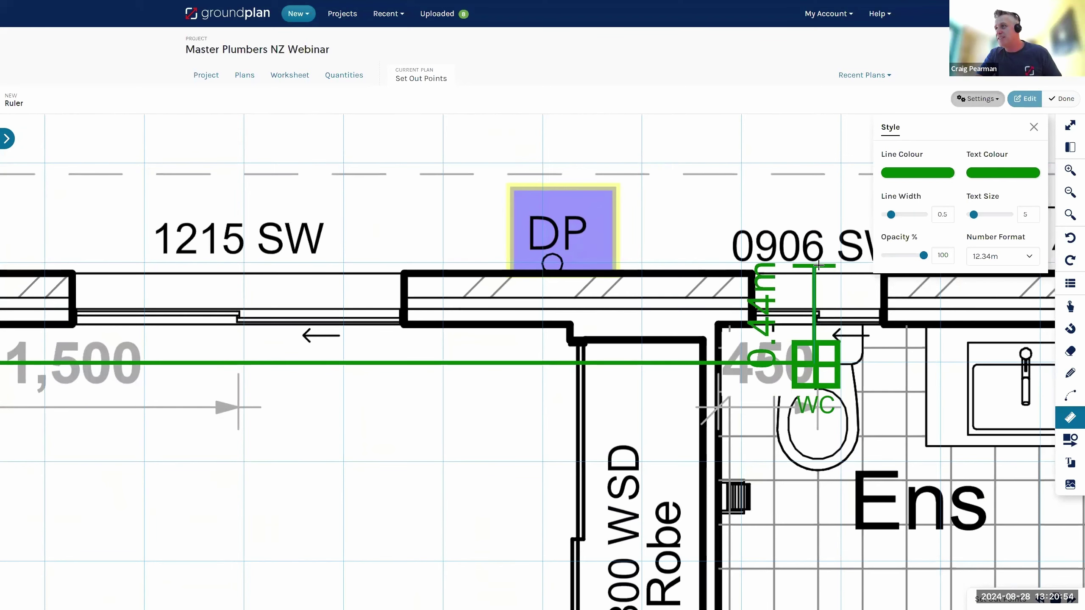
{"action": "left_click", "coordinate": [819, 265]}
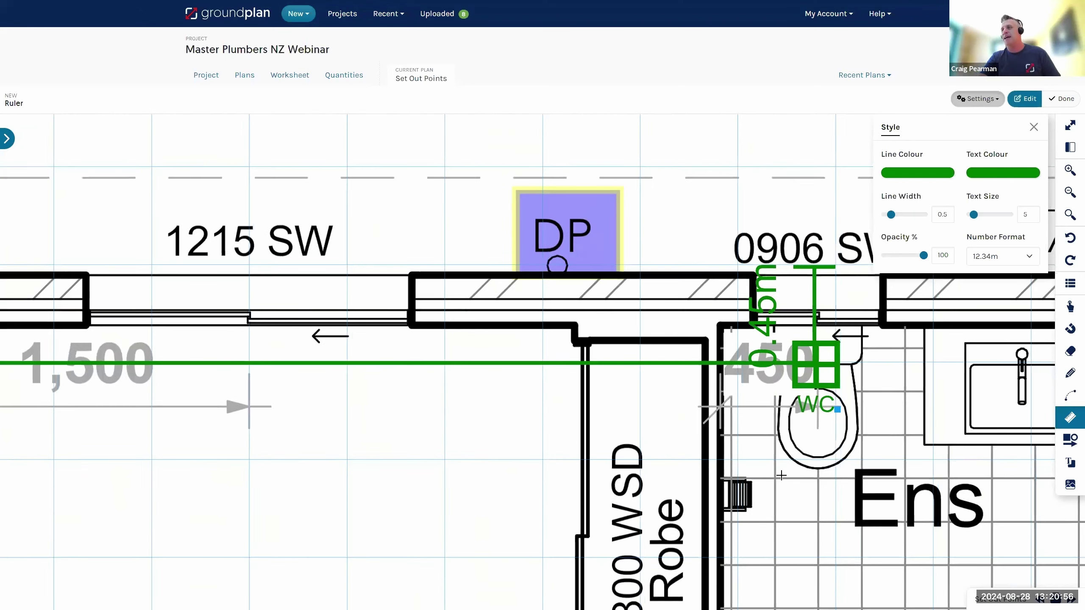
Step: Set the ruler's line colour and text colour to blue to match the Shower marker
{"action": "scroll", "coordinate": [780, 475], "scroll_direction": "down", "scroll_amount": 5}
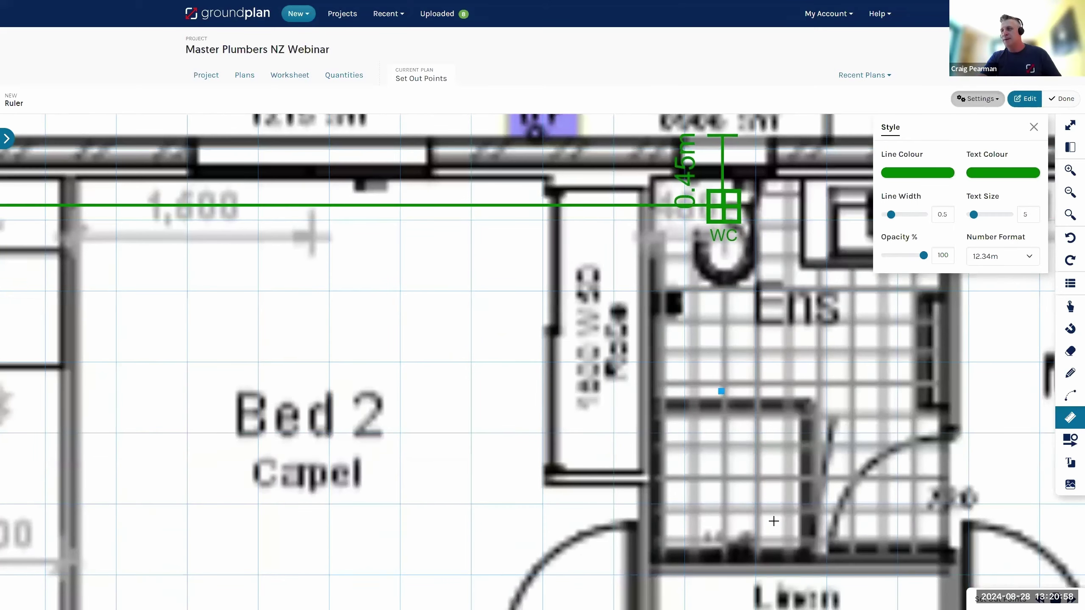
{"action": "scroll", "coordinate": [773, 521], "scroll_direction": "down", "scroll_amount": 5}
{"action": "left_click", "coordinate": [933, 179]}
{"action": "left_click", "coordinate": [946, 202]}
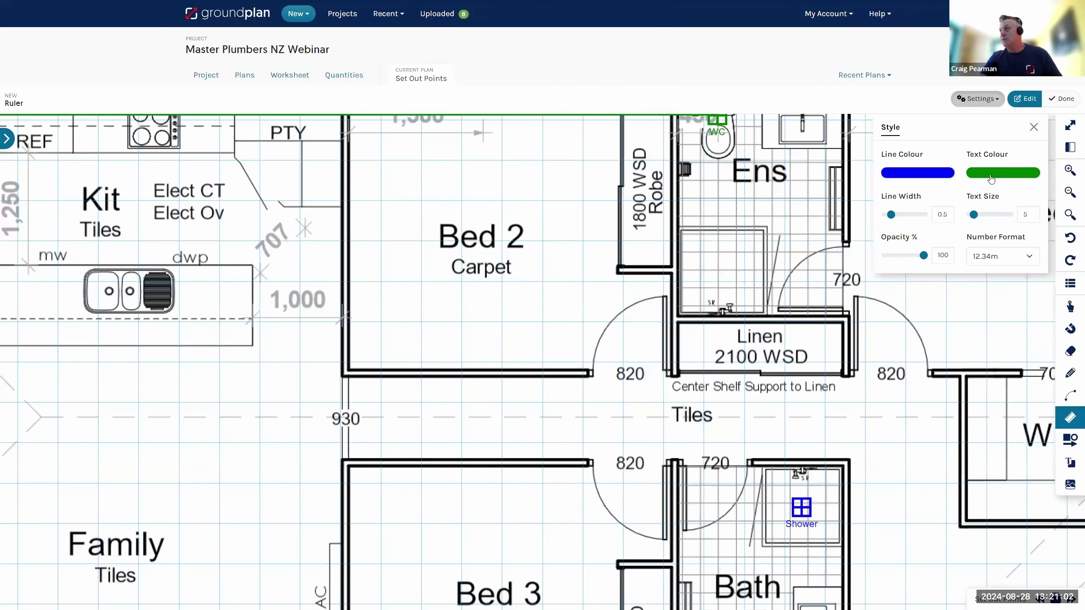
{"action": "left_click", "coordinate": [991, 179]}
{"action": "left_click", "coordinate": [1031, 199]}
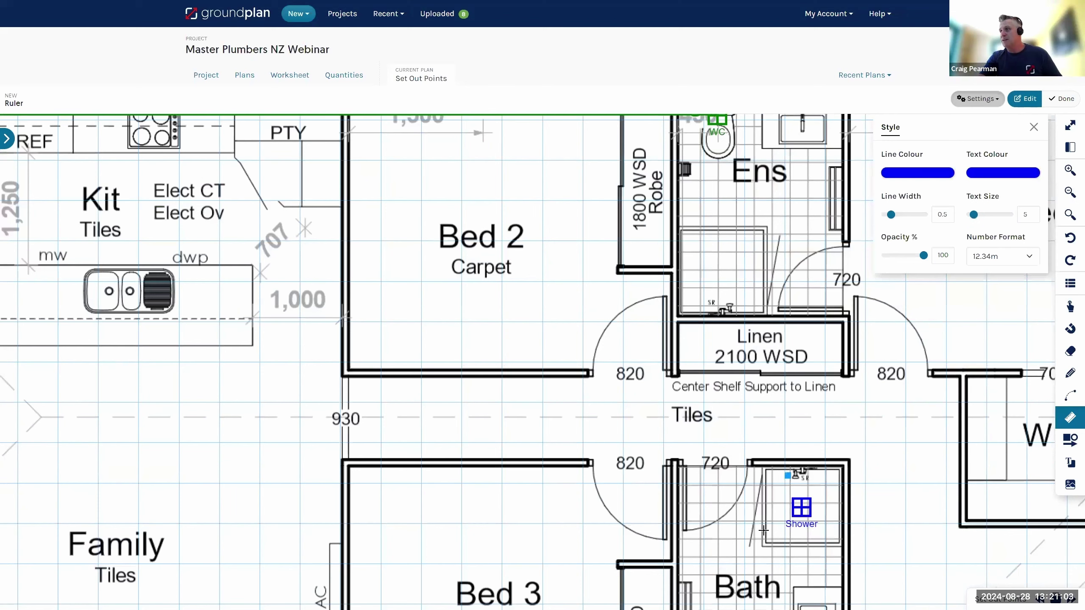
Step: Draw a horizontal blue ruler about 10.74 m long from the Shower marker to the exterior wall between Family and Alfresco
{"action": "left_click", "coordinate": [802, 509]}
{"action": "left_click", "coordinate": [550, 509]}
{"action": "scroll", "coordinate": [737, 507], "scroll_direction": "left", "scroll_amount": 5}
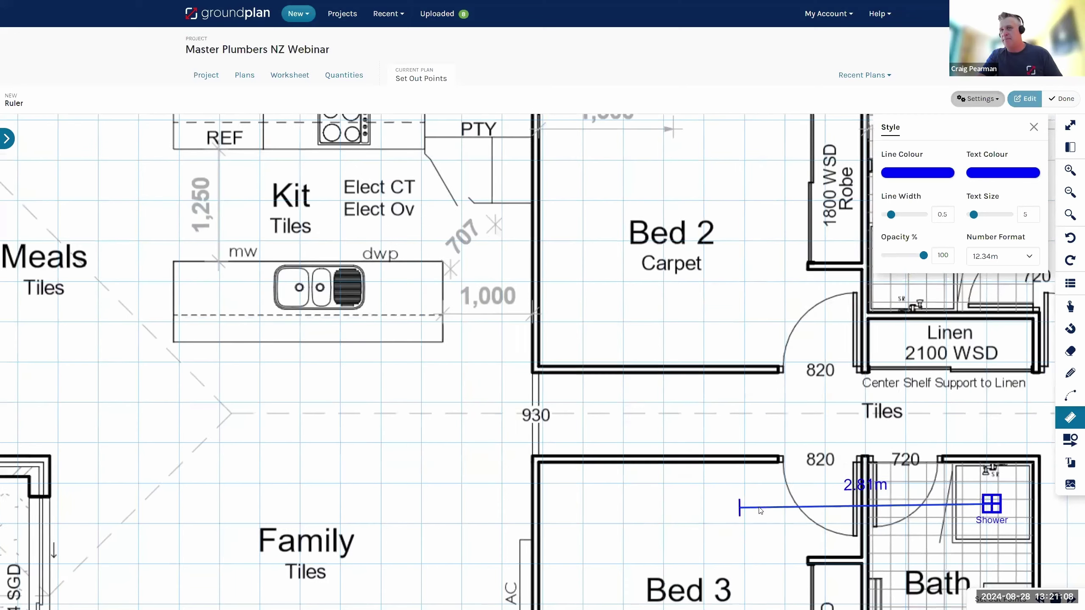
{"action": "left_click_drag", "start_coordinate": [631, 501], "coordinate": [48, 496]}
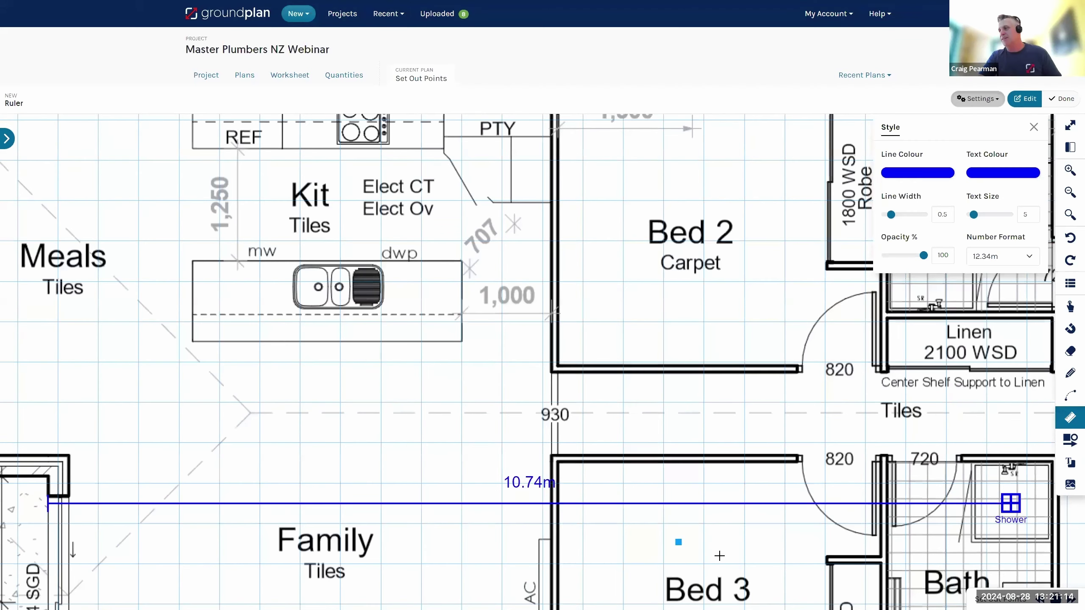
Step: Draw a vertical blue ruler about 2.77 m long from the shower's horizontal ruler line to the exterior wall below the bathtub
{"action": "scroll", "coordinate": [626, 498], "scroll_direction": "up", "scroll_amount": 5}
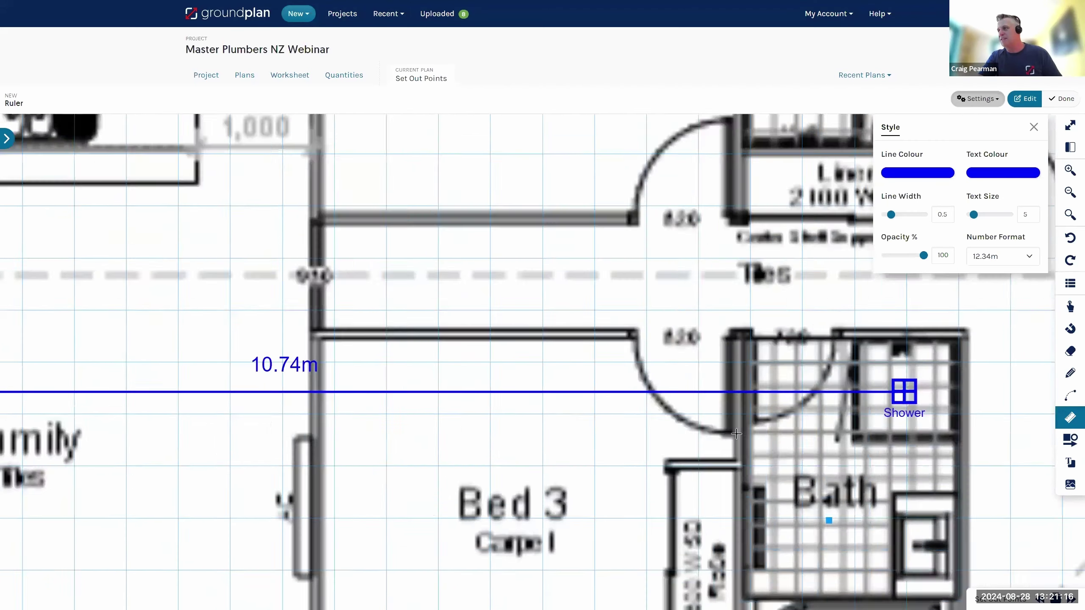
{"action": "scroll", "coordinate": [656, 368], "scroll_direction": "down", "scroll_amount": 3}
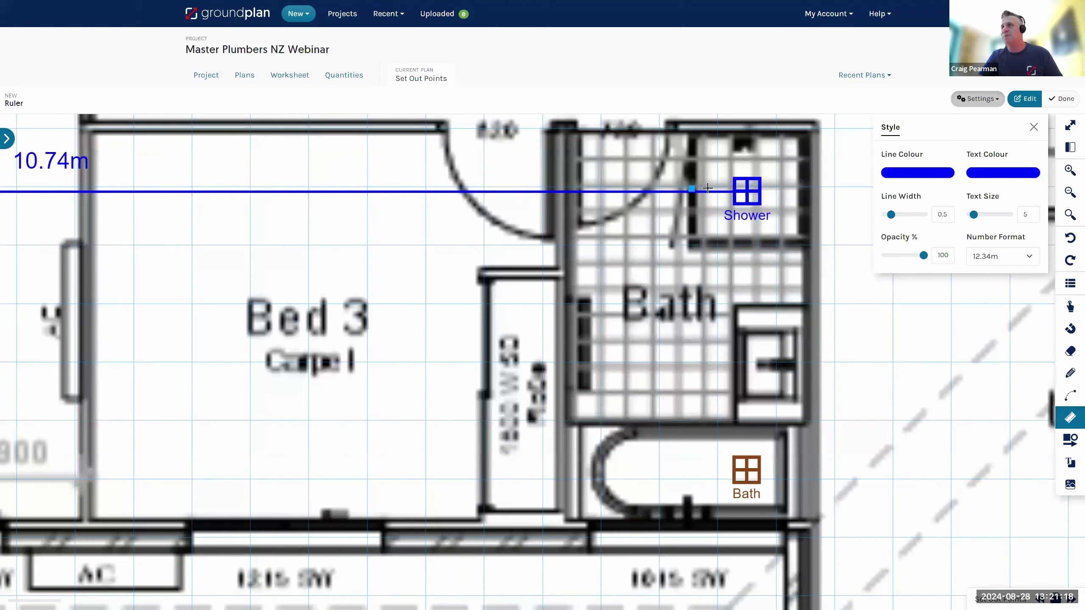
{"action": "mouse_move", "coordinate": [677, 192]}
{"action": "left_mouse_down"}
{"action": "mouse_move", "coordinate": [676, 546]}
{"action": "mouse_move", "coordinate": [665, 551]}
{"action": "left_mouse_up"}
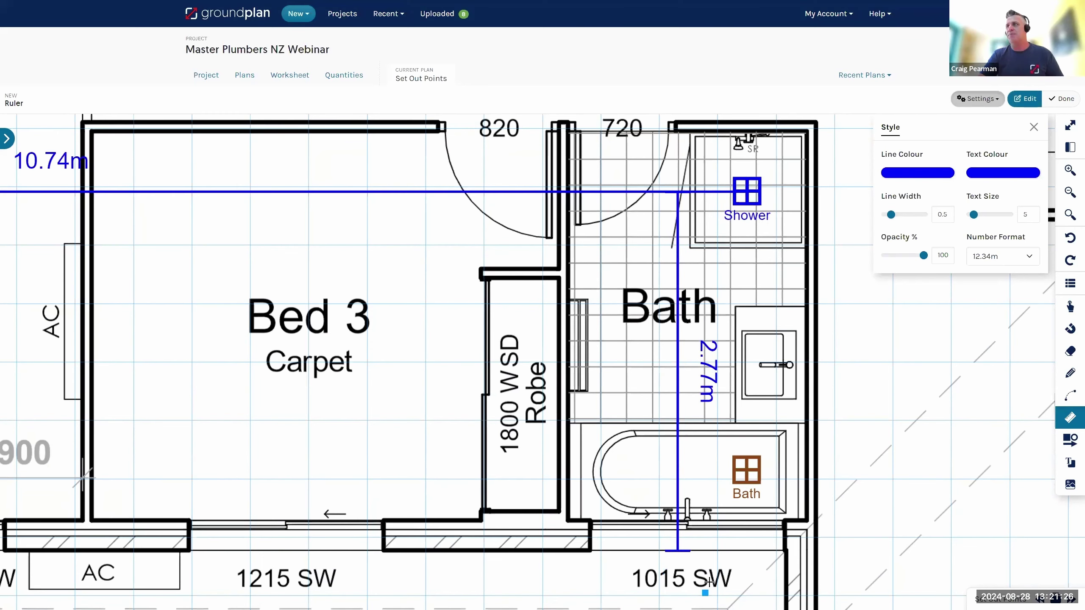
{"action": "scroll", "coordinate": [709, 582], "scroll_direction": "down", "scroll_amount": 6}
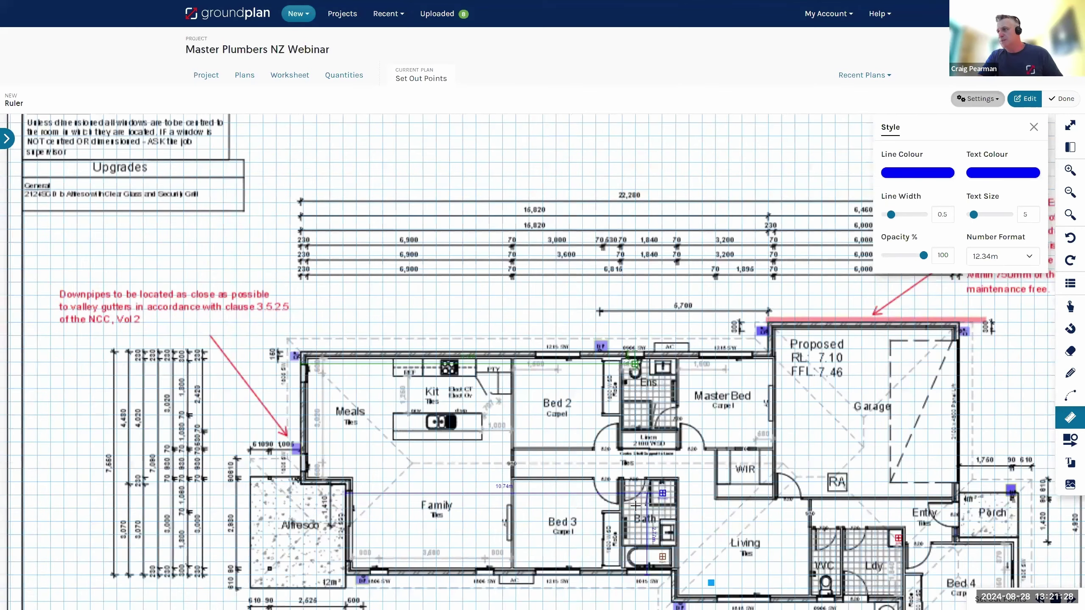
{"action": "scroll", "coordinate": [635, 506], "scroll_direction": "right", "scroll_amount": 5}
{"action": "scroll", "coordinate": [635, 505], "scroll_direction": "down", "scroll_amount": 2}
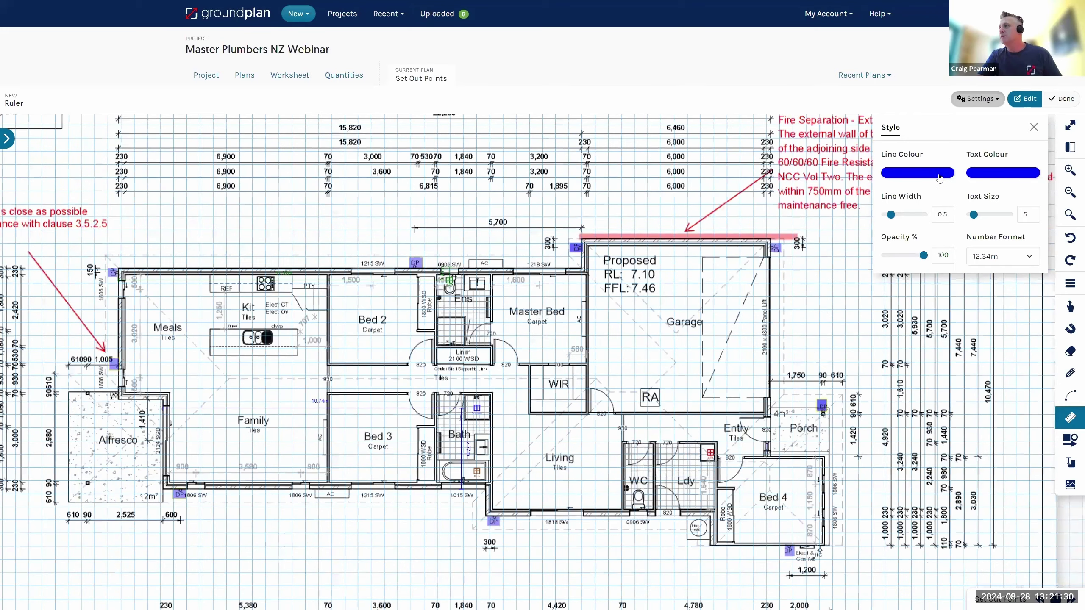
Step: Set the ruler's line colour and text colour to red to match the Sink marker
{"action": "left_click", "coordinate": [939, 177]}
{"action": "left_click", "coordinate": [903, 195]}
{"action": "left_click", "coordinate": [1003, 173]}
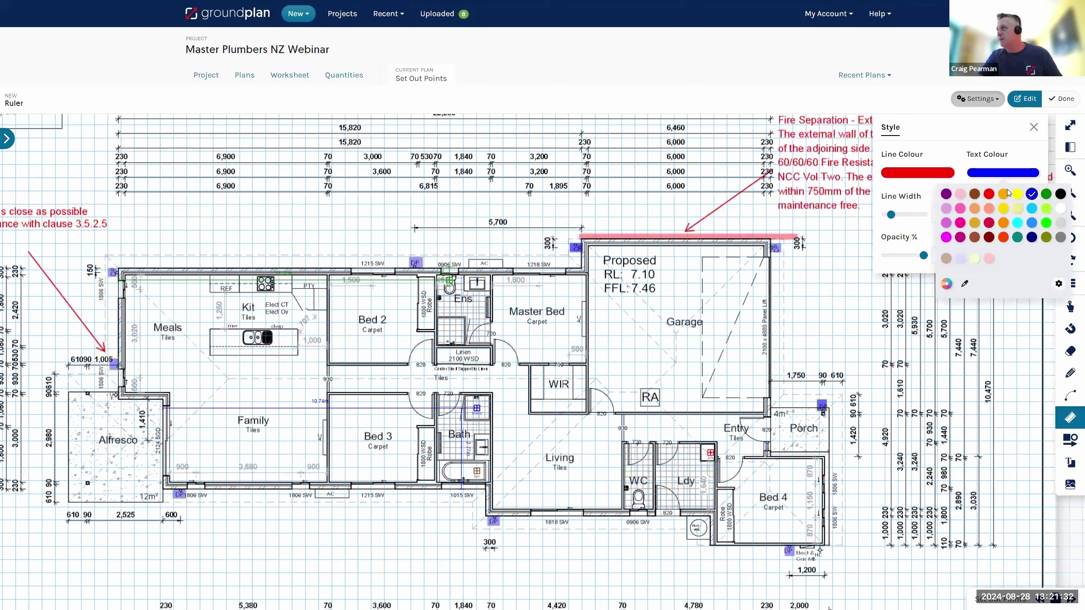
{"action": "left_click", "coordinate": [989, 194]}
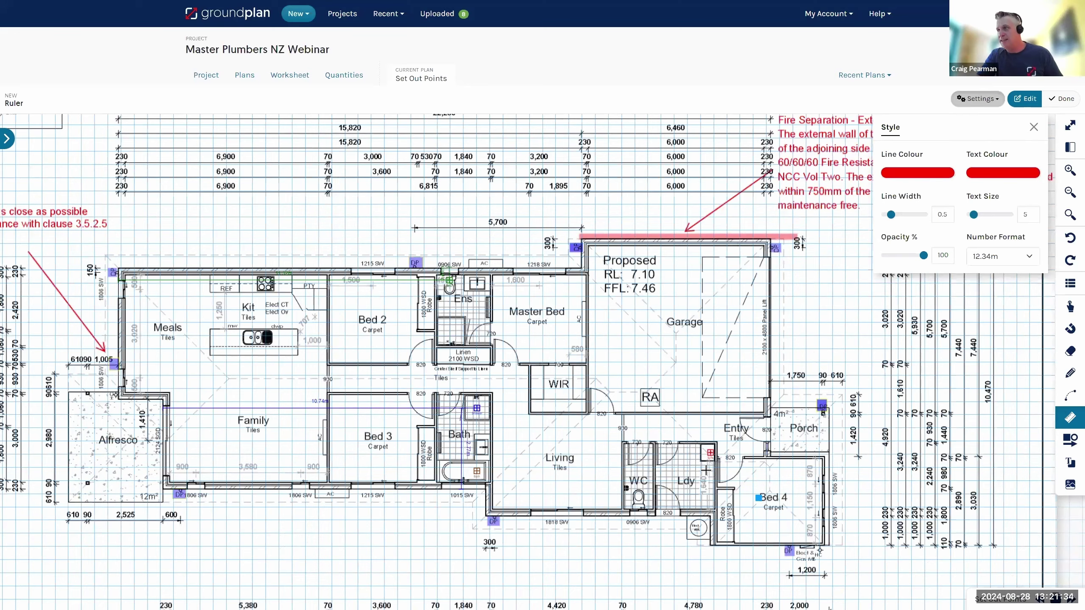
Step: Draw red rulers from the Sink marker, about 2.07 m horizontally to the Entry exterior wall and about 2.18 m vertically to the Ldy exterior wall
{"action": "scroll", "coordinate": [705, 470], "scroll_direction": "up", "scroll_amount": 3}
{"action": "scroll", "coordinate": [681, 438], "scroll_direction": "up", "scroll_amount": 4}
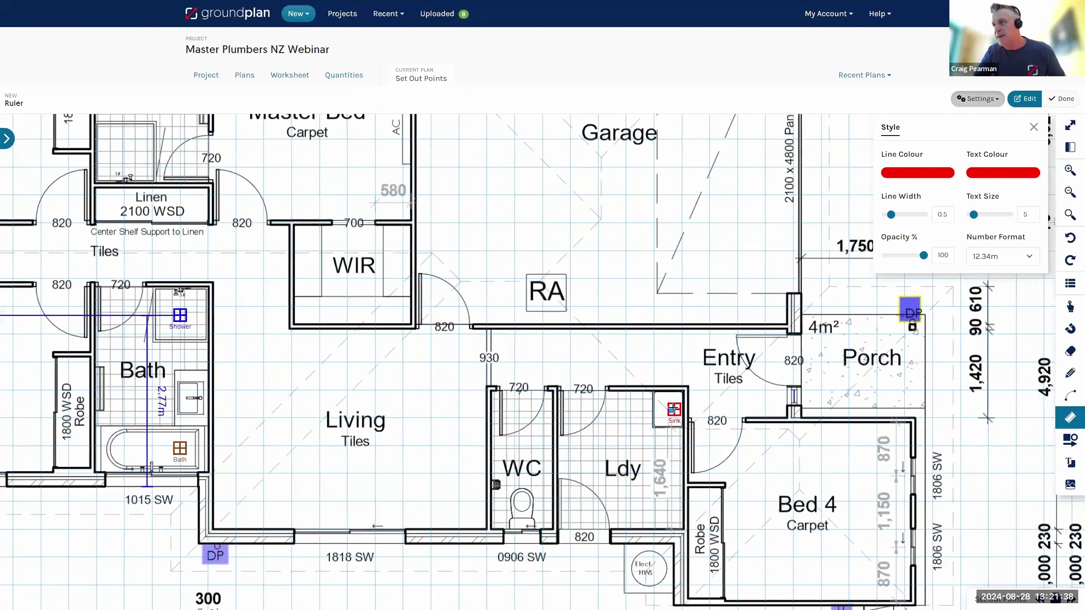
{"action": "scroll", "coordinate": [673, 410], "scroll_direction": "up", "scroll_amount": 2}
{"action": "left_click_drag", "start_coordinate": [673, 396], "coordinate": [837, 396]}
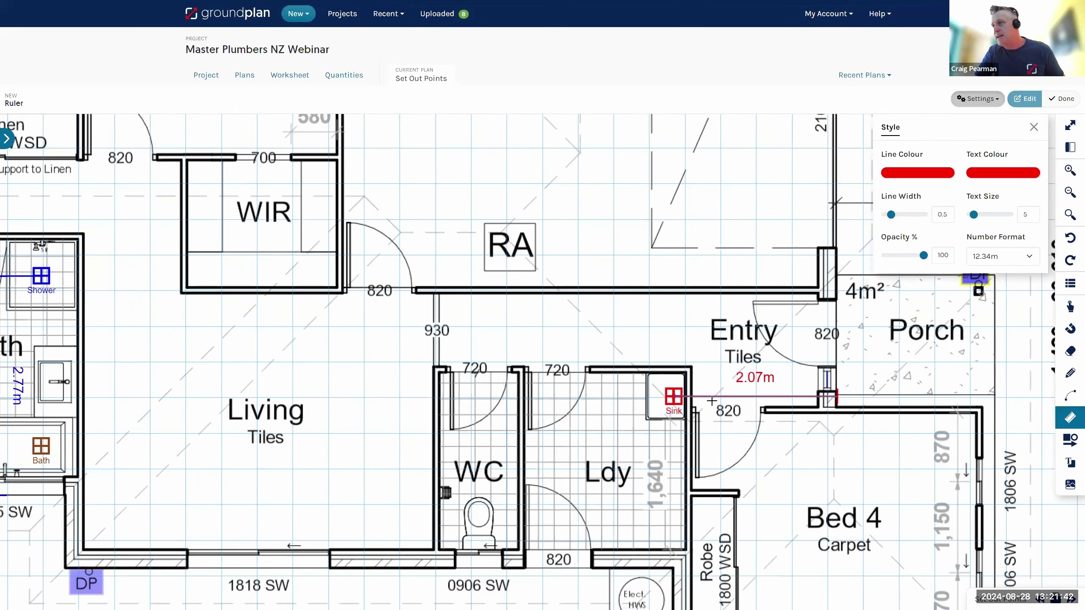
{"action": "left_click_drag", "start_coordinate": [673, 396], "coordinate": [662, 568]}
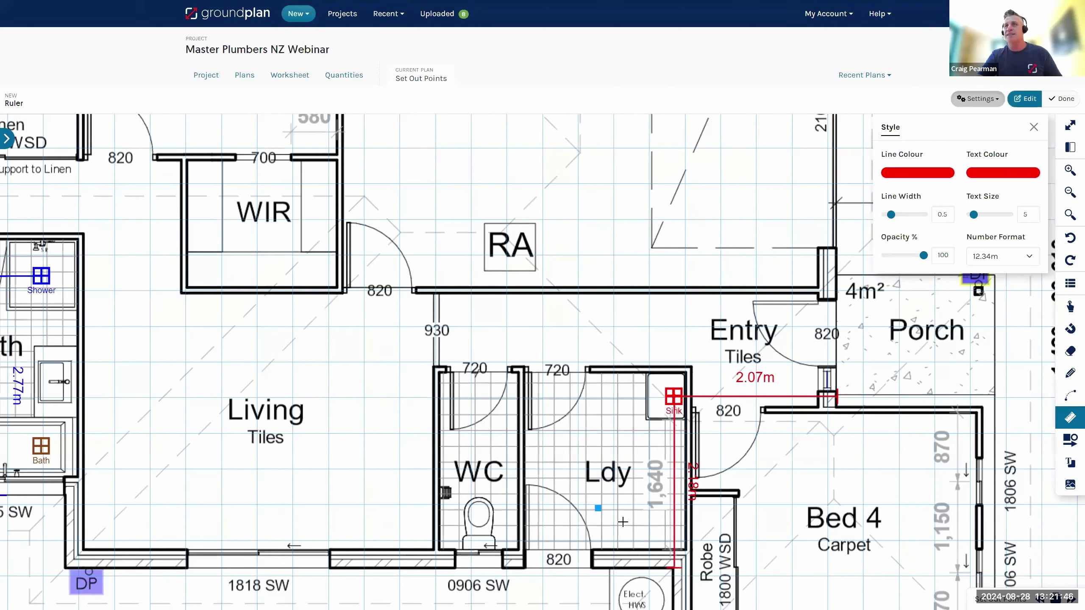
Step: Set the ruler's line colour and text colour to brown to match the Bath marker
{"action": "scroll", "coordinate": [619, 519], "scroll_direction": "down", "scroll_amount": 3}
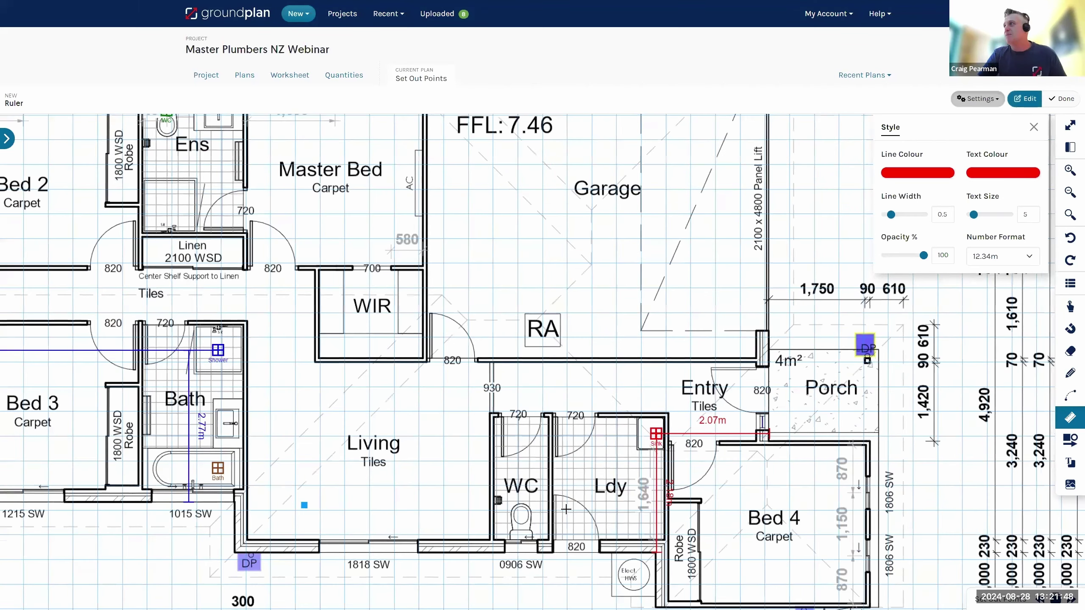
{"action": "scroll", "coordinate": [641, 341], "scroll_direction": "left", "scroll_amount": 5}
{"action": "left_click", "coordinate": [916, 173]}
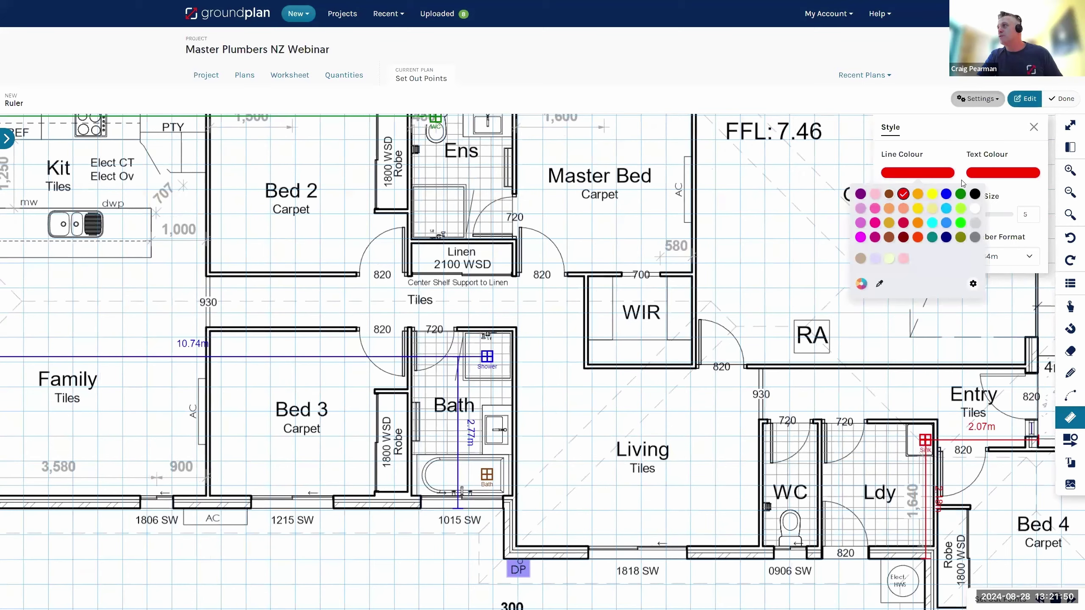
{"action": "left_click", "coordinate": [888, 194]}
{"action": "left_click", "coordinate": [1002, 173]}
{"action": "left_click", "coordinate": [975, 194]}
Step: Draw brown rulers from the Bath marker, about 0.62 m vertically to the nearby exterior wall and about 10.72 m horizontally to the Family–Alfresco wall
{"action": "scroll", "coordinate": [473, 511], "scroll_direction": "up", "scroll_amount": 3}
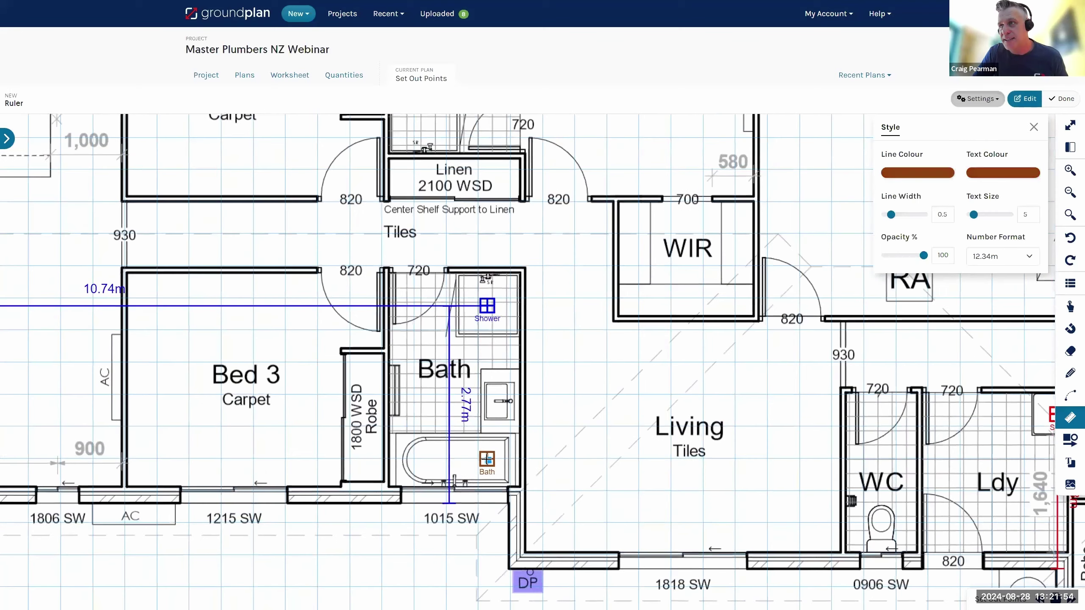
{"action": "left_click", "coordinate": [486, 458]}
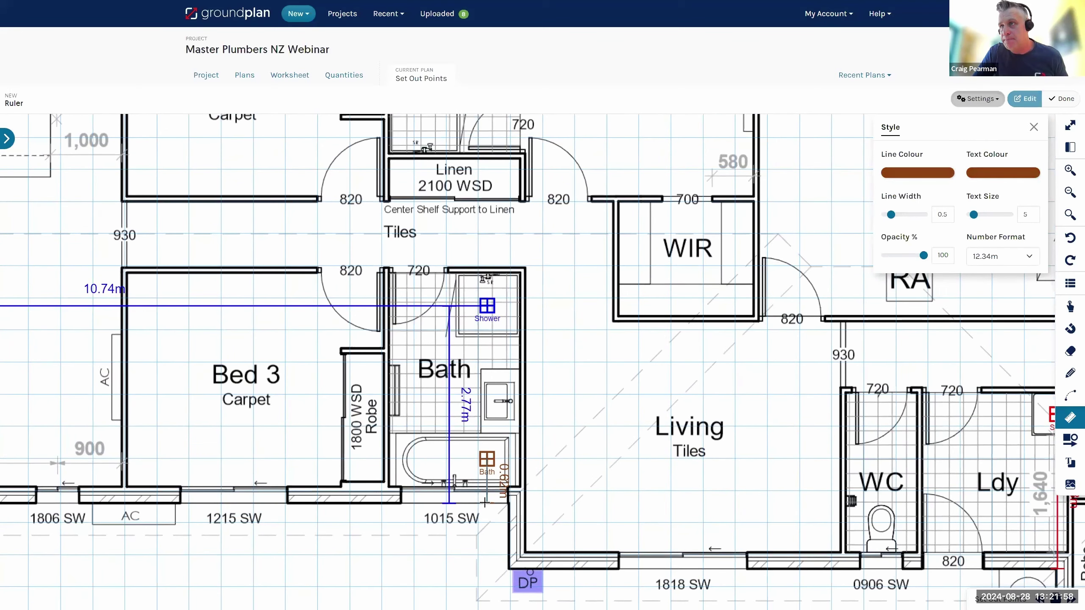
{"action": "left_click", "coordinate": [486, 458]}
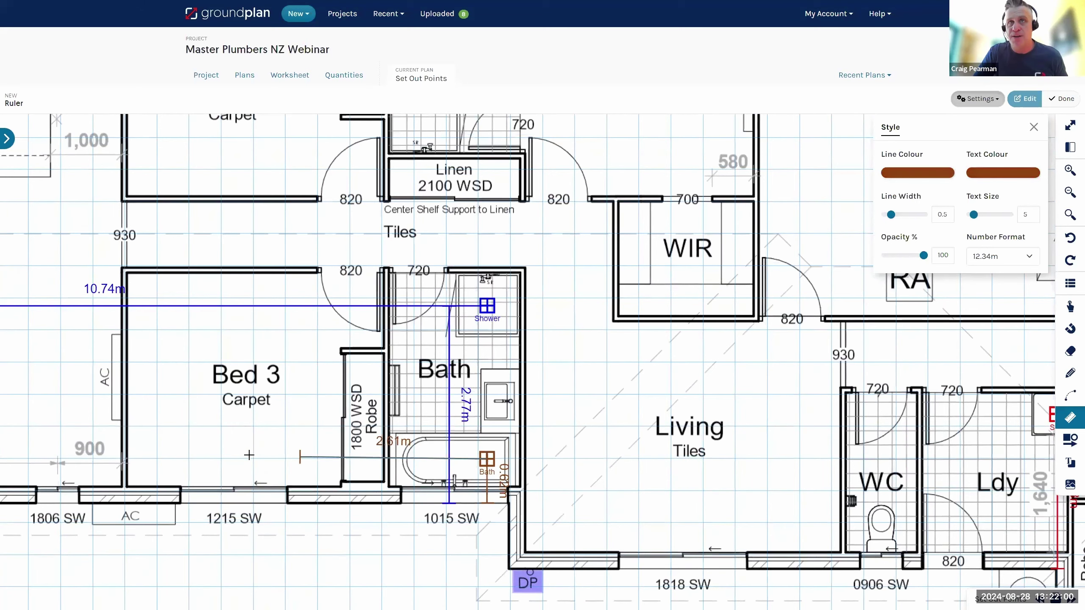
{"action": "scroll", "coordinate": [402, 456], "scroll_direction": "left", "scroll_amount": 5}
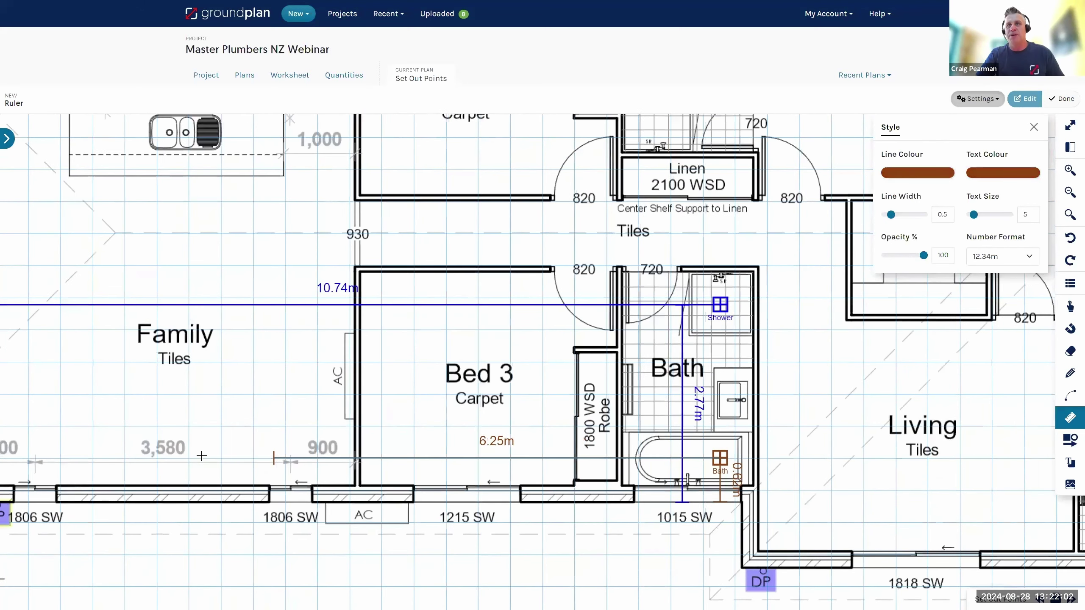
{"action": "scroll", "coordinate": [367, 463], "scroll_direction": "left", "scroll_amount": 2}
{"action": "scroll", "coordinate": [367, 463], "scroll_direction": "left", "scroll_amount": 3}
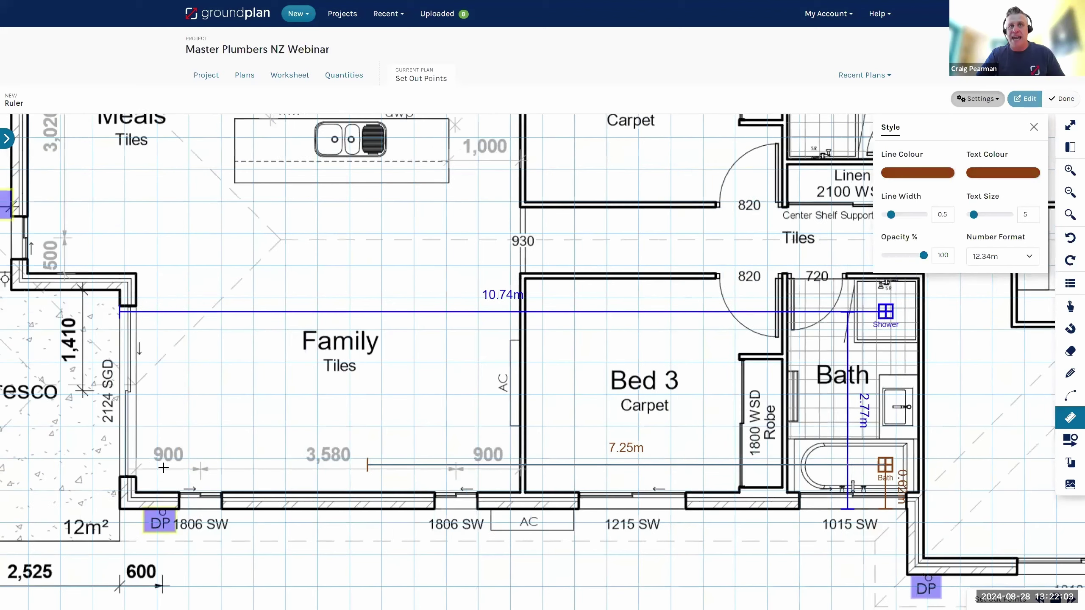
{"action": "left_click", "coordinate": [119, 466]}
{"action": "scroll", "coordinate": [348, 504], "scroll_direction": "down", "scroll_amount": 3}
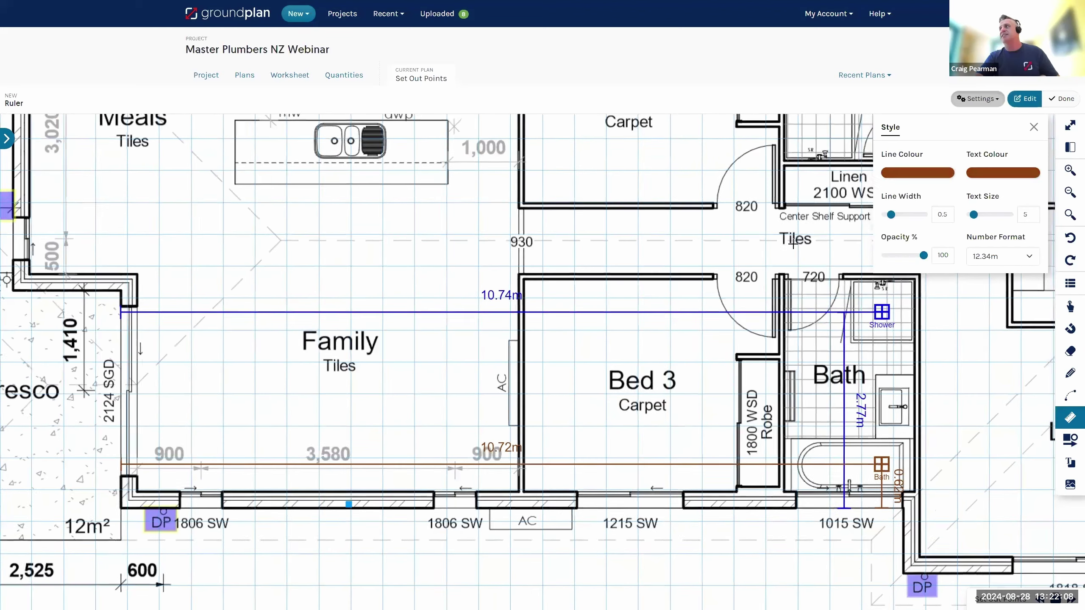
{"action": "key", "text": "Escape"}
Step: Erase the house's original interior with the Eraser in Freeform mode, tracing the boundary along the exterior walls
{"action": "scroll", "coordinate": [879, 436], "scroll_direction": "down", "scroll_amount": 5}
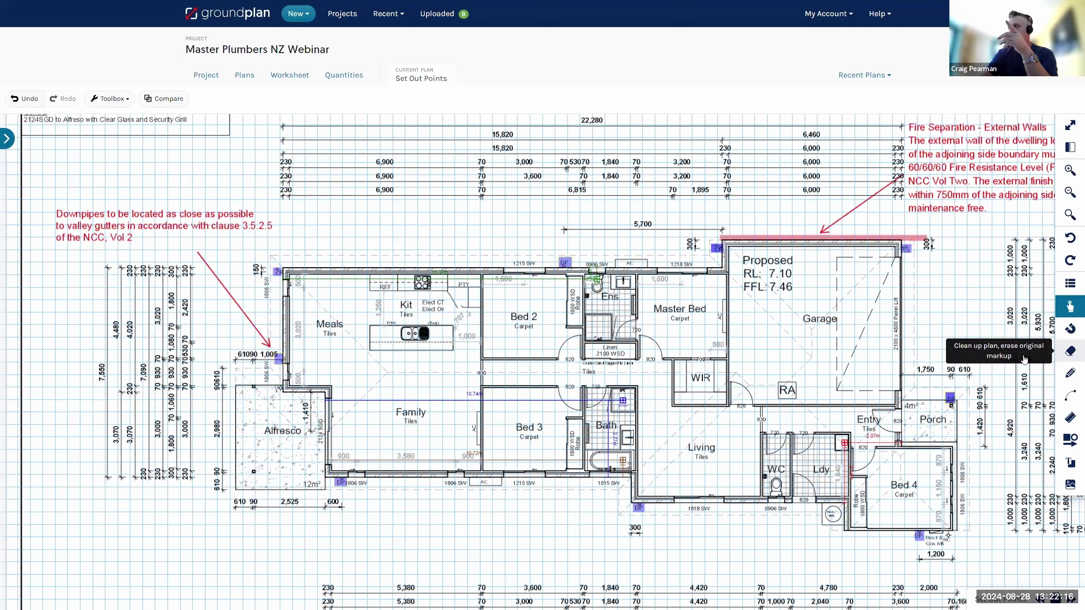
{"action": "left_click", "coordinate": [1070, 351]}
{"action": "left_click", "coordinate": [914, 102]}
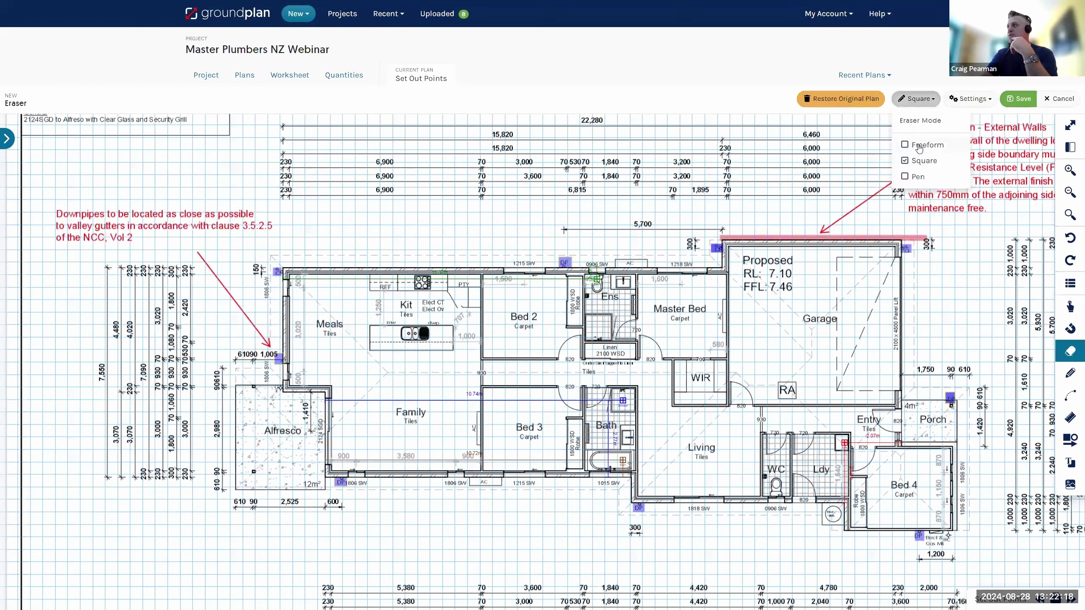
{"action": "left_click", "coordinate": [919, 146]}
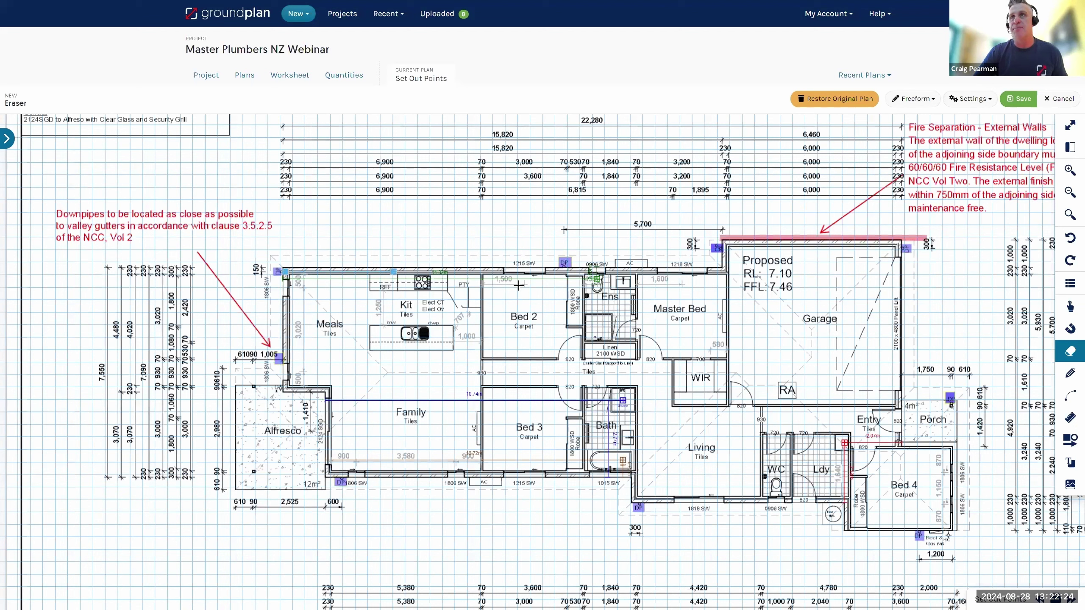
{"action": "left_click", "coordinate": [698, 272]}
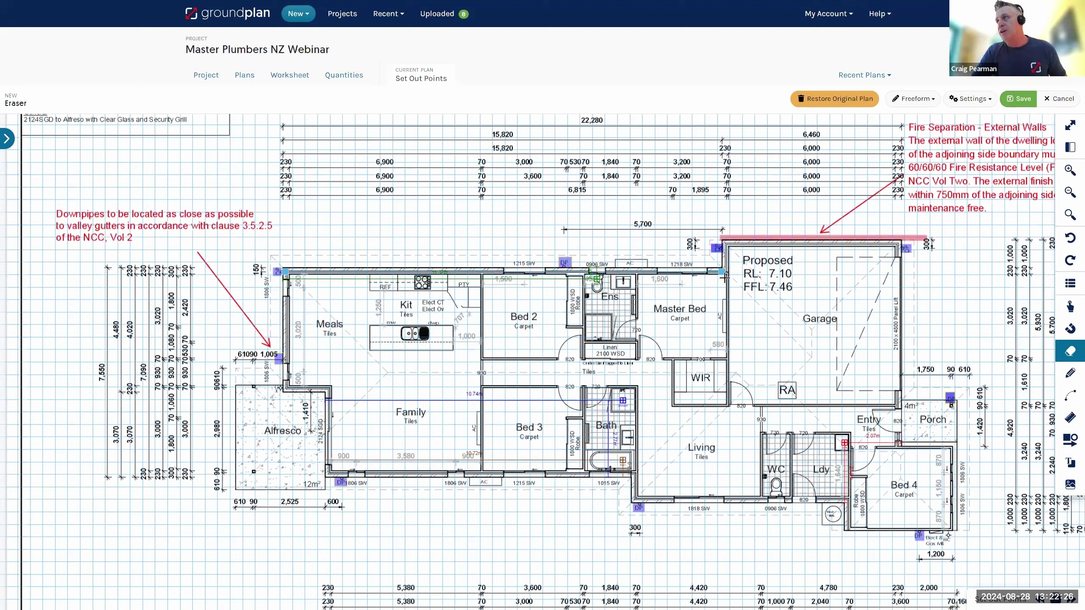
{"action": "left_click", "coordinate": [726, 242]}
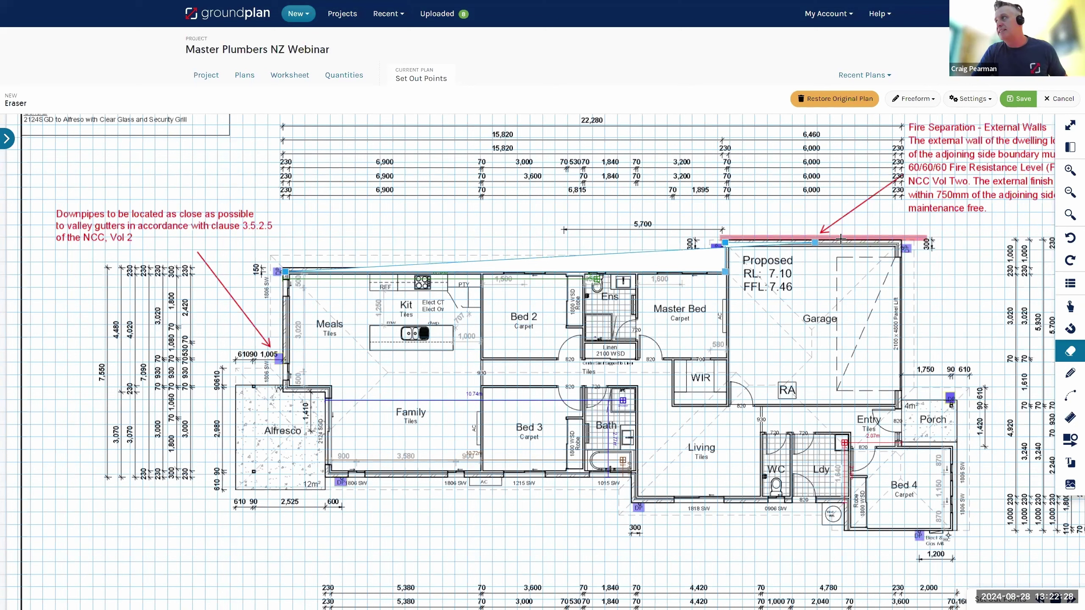
{"action": "left_click", "coordinate": [898, 242]}
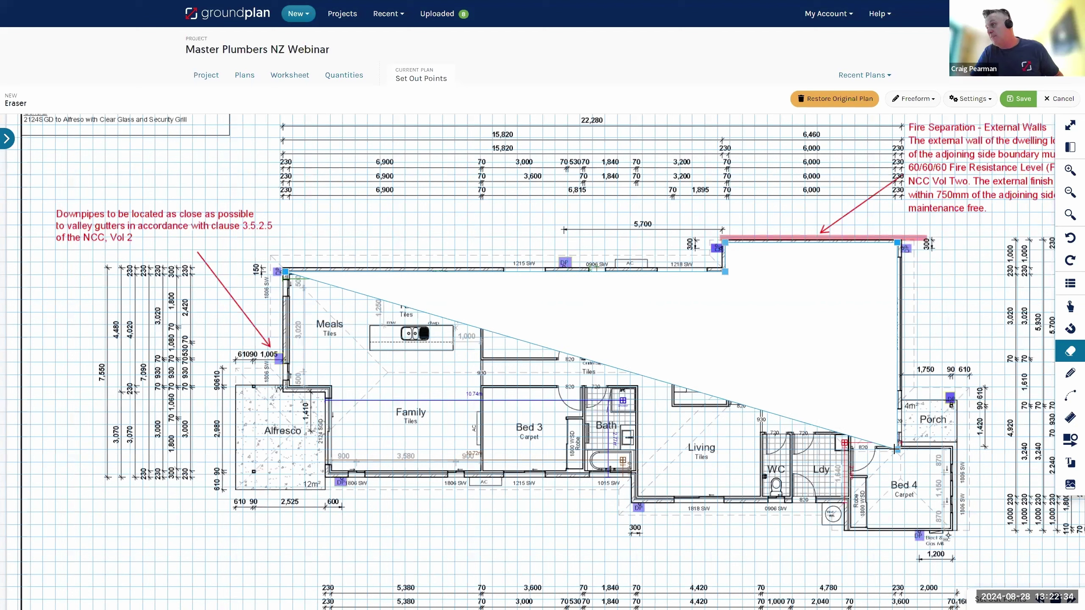
{"action": "left_click", "coordinate": [896, 450]}
{"action": "left_click", "coordinate": [947, 451]}
{"action": "left_click", "coordinate": [947, 527]}
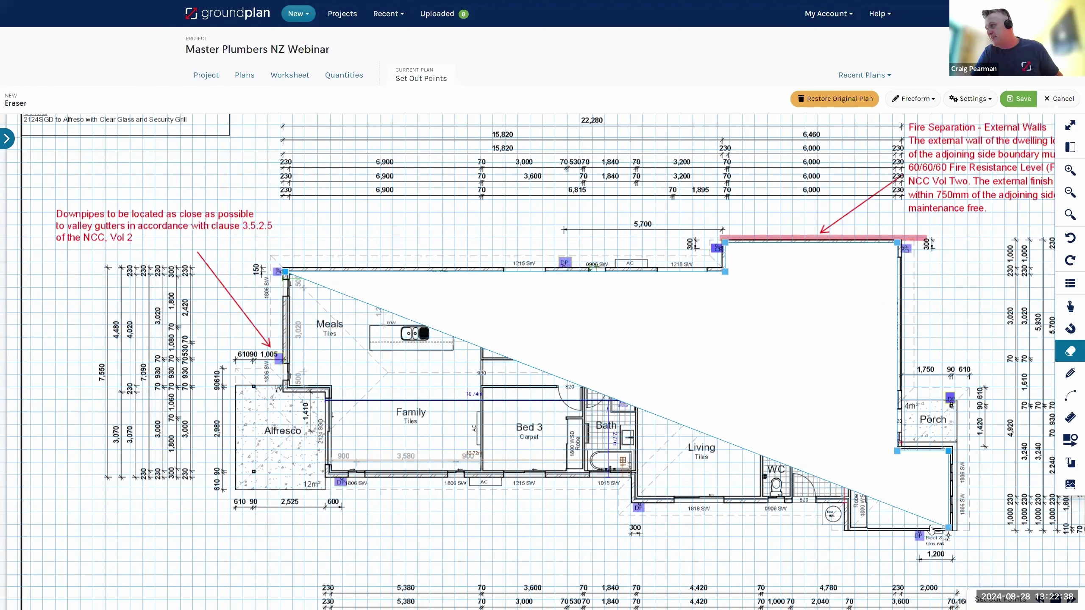
{"action": "left_click", "coordinate": [849, 527]}
{"action": "left_click", "coordinate": [849, 499]}
{"action": "left_click", "coordinate": [772, 498]}
{"action": "mouse_move", "coordinate": [633, 498]}
{"action": "left_mouse_down"}
{"action": "mouse_move", "coordinate": [634, 473]}
{"action": "mouse_move", "coordinate": [328, 474]}
{"action": "mouse_move", "coordinate": [332, 375]}
{"action": "mouse_move", "coordinate": [335, 387]}
{"action": "mouse_move", "coordinate": [307, 378]}
{"action": "mouse_move", "coordinate": [288, 388]}
{"action": "left_mouse_up"}
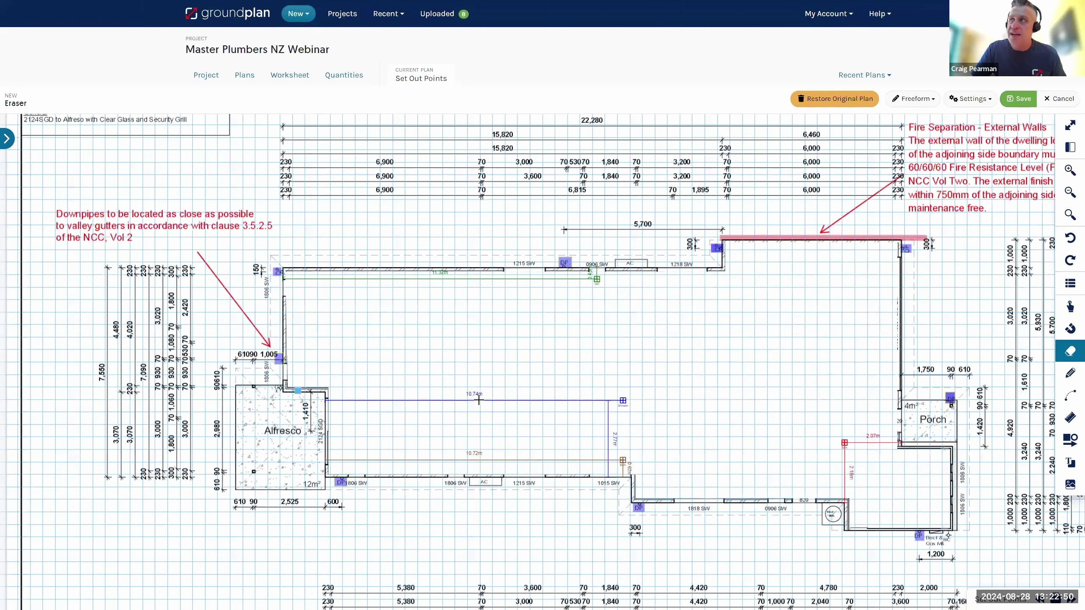
Step: Add the Set-Out Points legend in the sheet's upper-right corner above the Fire Separation note and save it
{"action": "scroll", "coordinate": [598, 405], "scroll_direction": "down", "scroll_amount": 3}
{"action": "scroll", "coordinate": [554, 390], "scroll_direction": "up", "scroll_amount": 4}
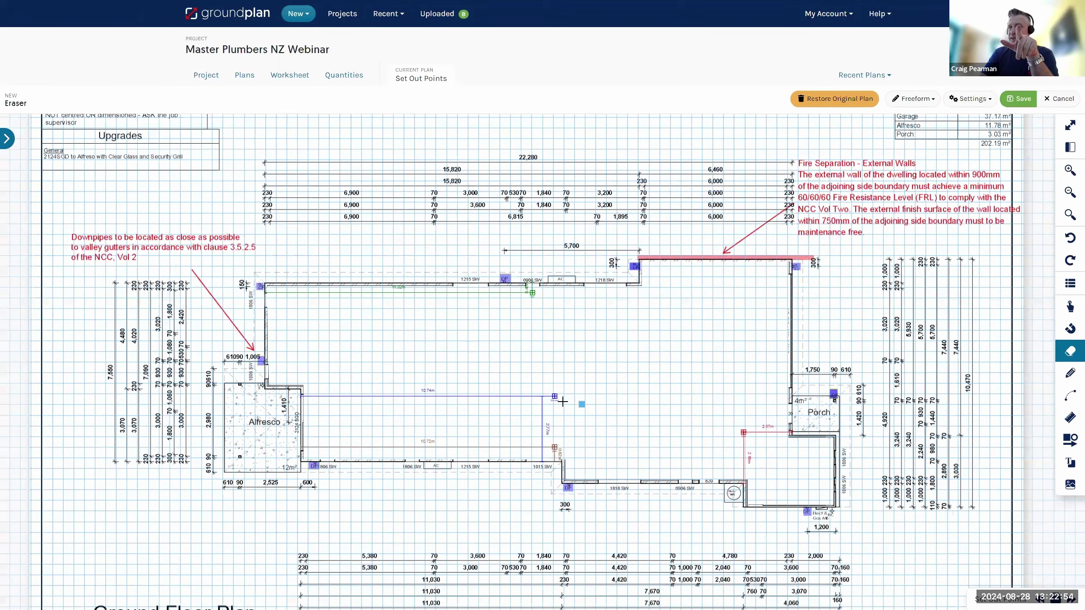
{"action": "scroll", "coordinate": [562, 434], "scroll_direction": "up", "scroll_amount": 3}
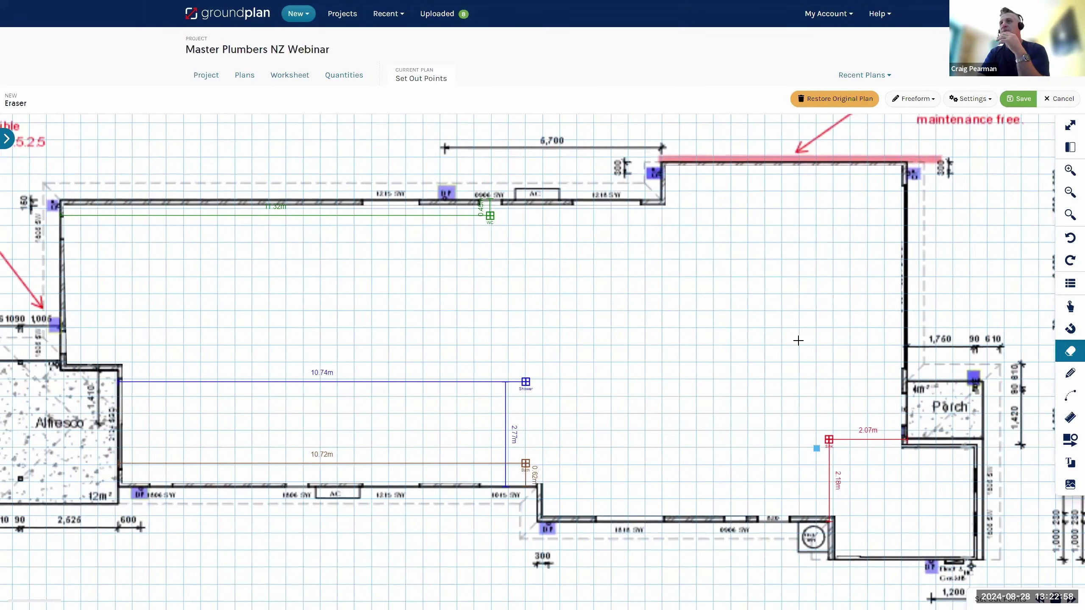
{"action": "scroll", "coordinate": [817, 445], "scroll_direction": "up", "scroll_amount": 4}
{"action": "scroll", "coordinate": [823, 440], "scroll_direction": "up", "scroll_amount": 3}
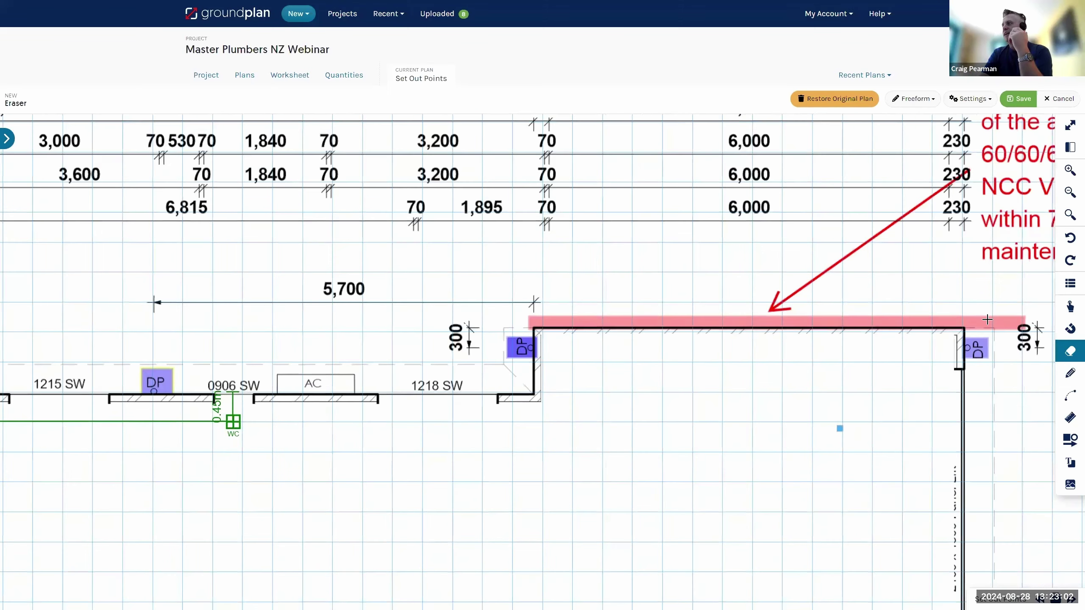
{"action": "left_click", "coordinate": [946, 374]}
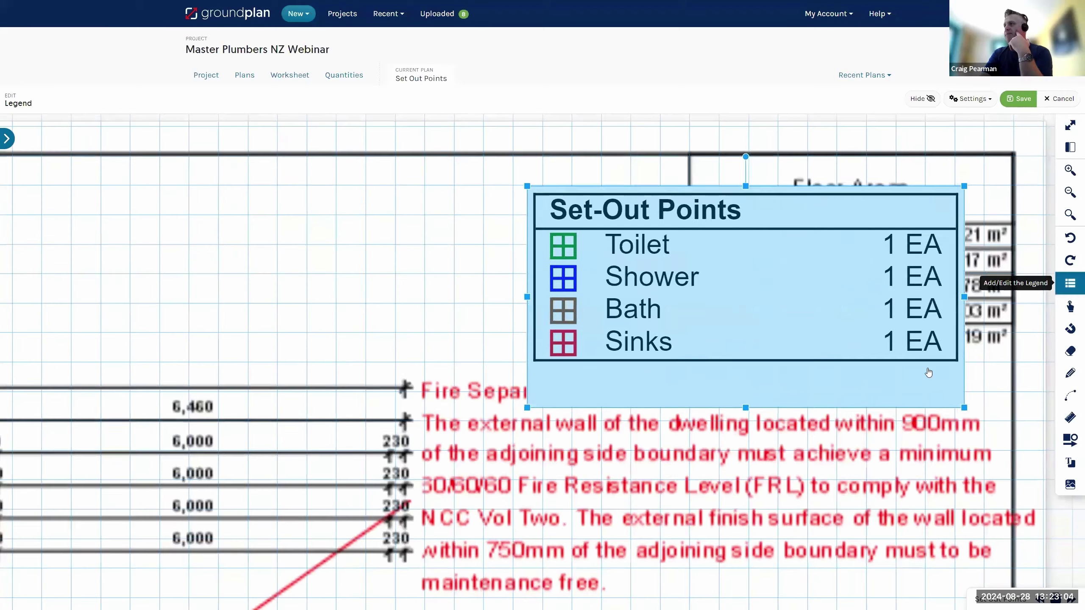
{"action": "scroll", "coordinate": [1041, 124], "scroll_direction": "down", "scroll_amount": 2}
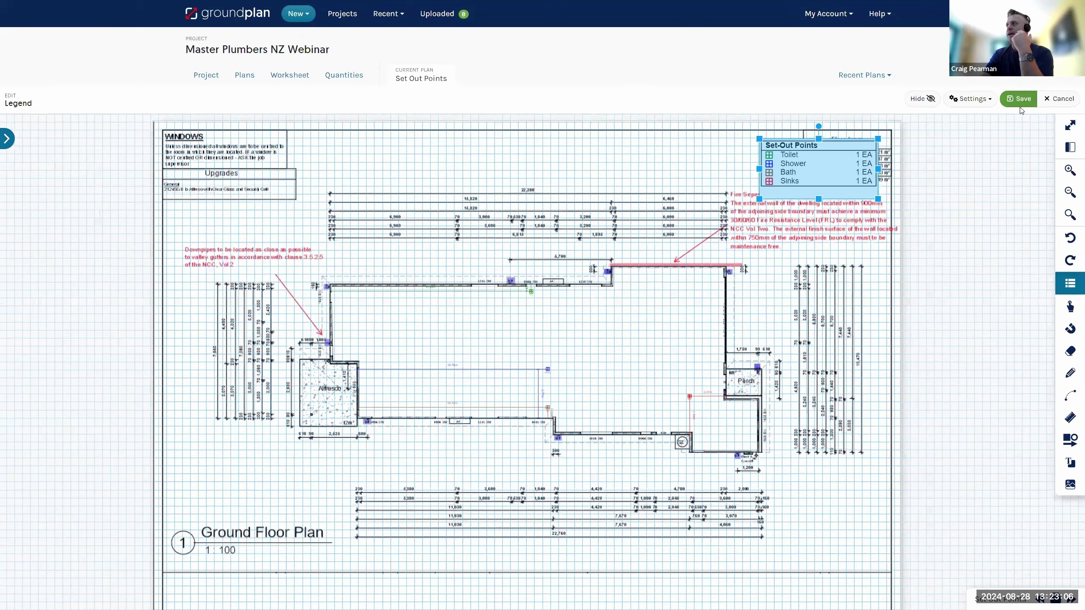
{"action": "left_click", "coordinate": [1018, 99]}
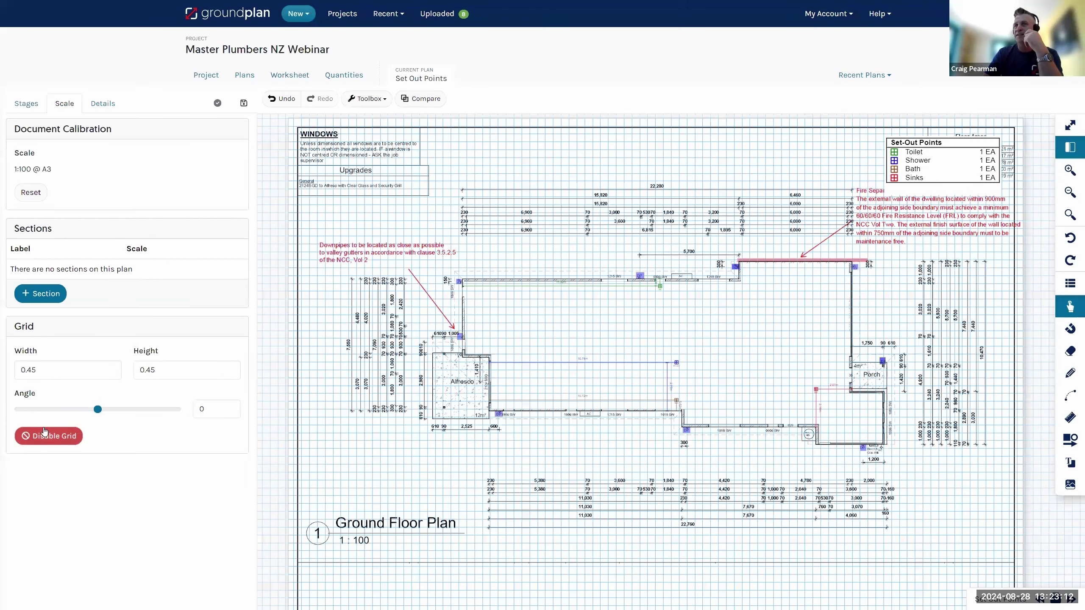
Step: Disable the grid overlay on the Set Out Points plan
{"action": "left_click", "coordinate": [45, 434]}
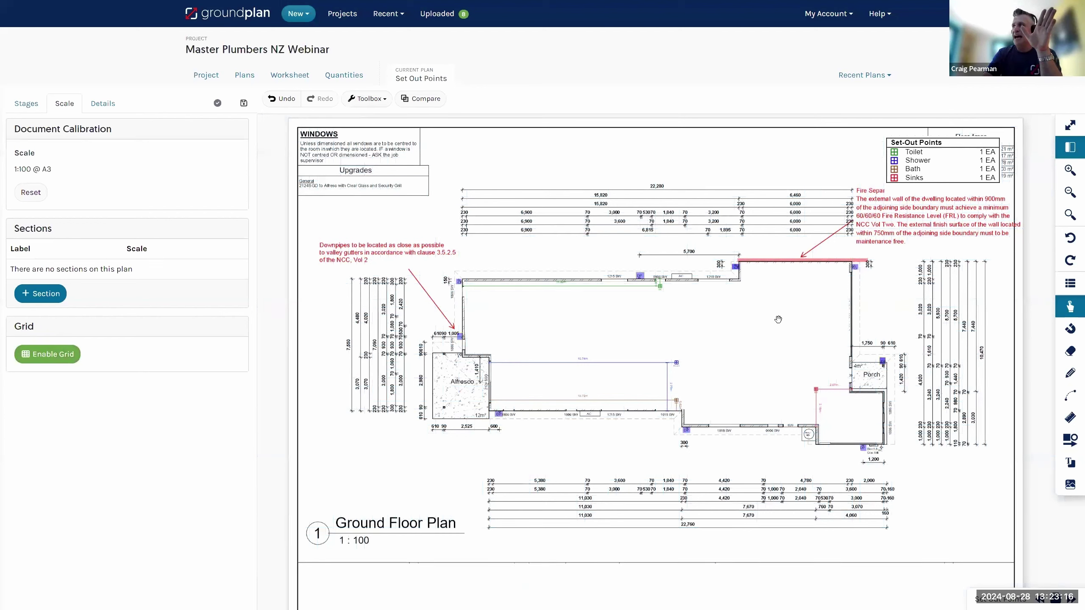
{"action": "scroll", "coordinate": [691, 337], "scroll_direction": "up", "scroll_amount": 1}
{"action": "scroll", "coordinate": [691, 337], "scroll_direction": "up", "scroll_amount": 1}
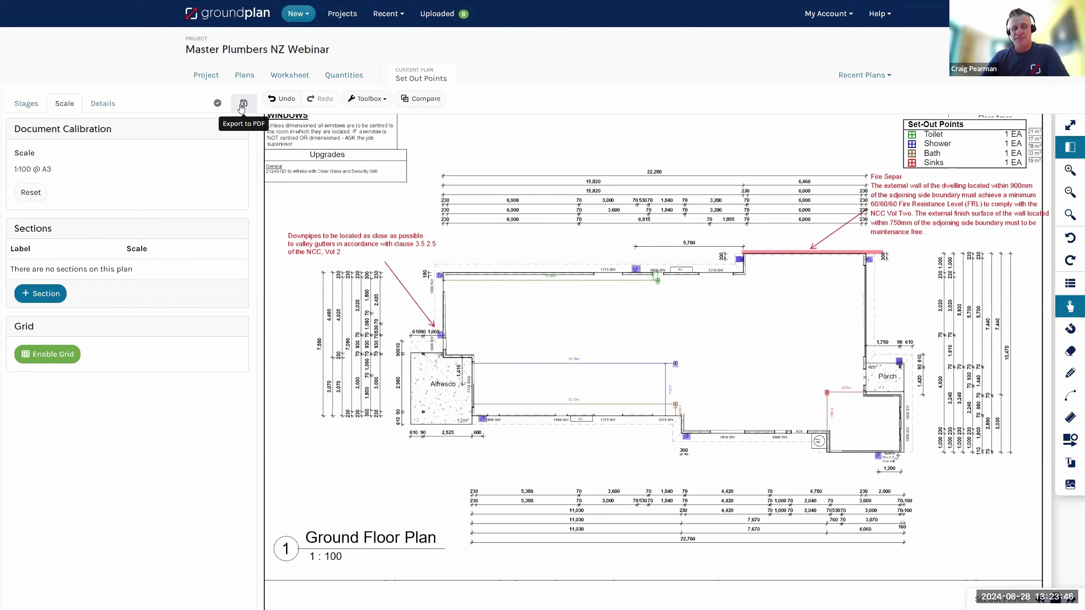
Step: Open the project's house council plans p10 and hide its Drainage stage
{"action": "left_click", "coordinate": [245, 81]}
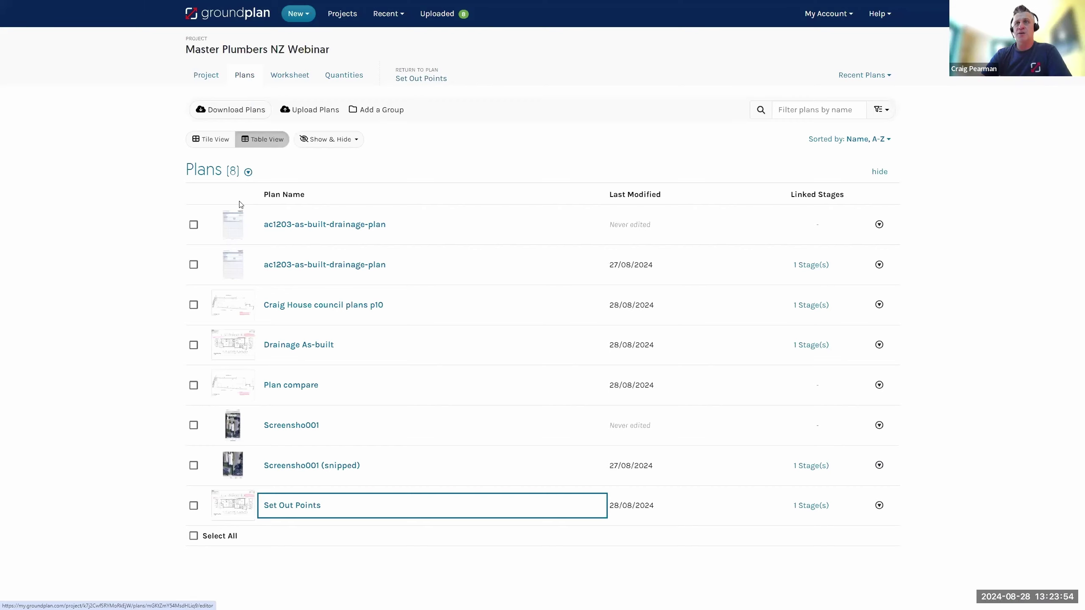
{"action": "left_click", "coordinate": [304, 308]}
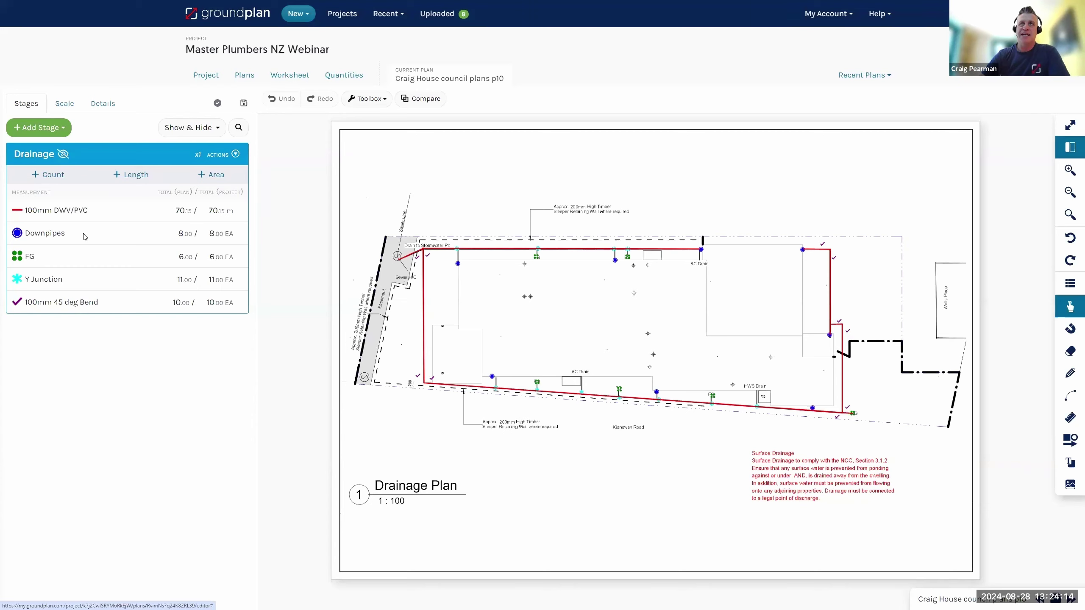
{"action": "left_click", "coordinate": [64, 156]}
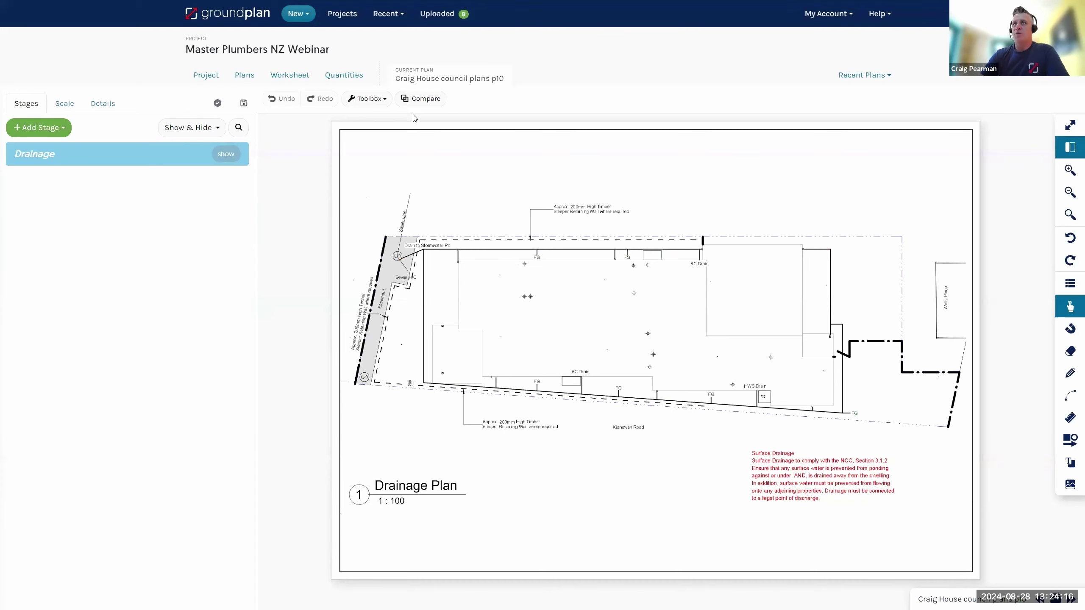
Step: Compare the current drainage plan with the project's other plan named Plan compare
{"action": "left_click", "coordinate": [427, 99]}
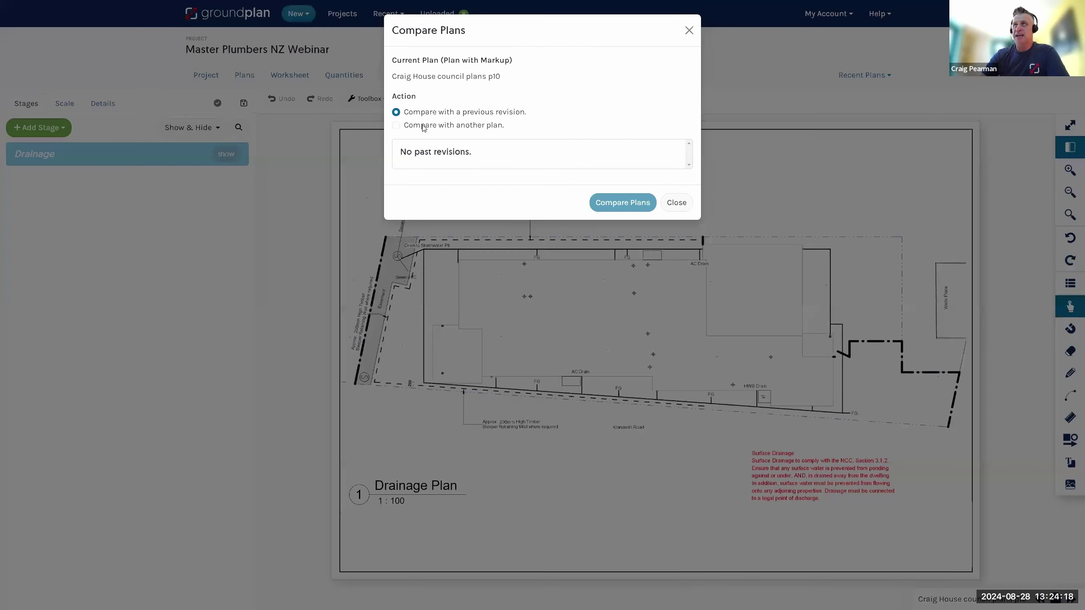
{"action": "left_click", "coordinate": [423, 126]}
{"action": "scroll", "coordinate": [487, 282], "scroll_direction": "down", "scroll_amount": 2}
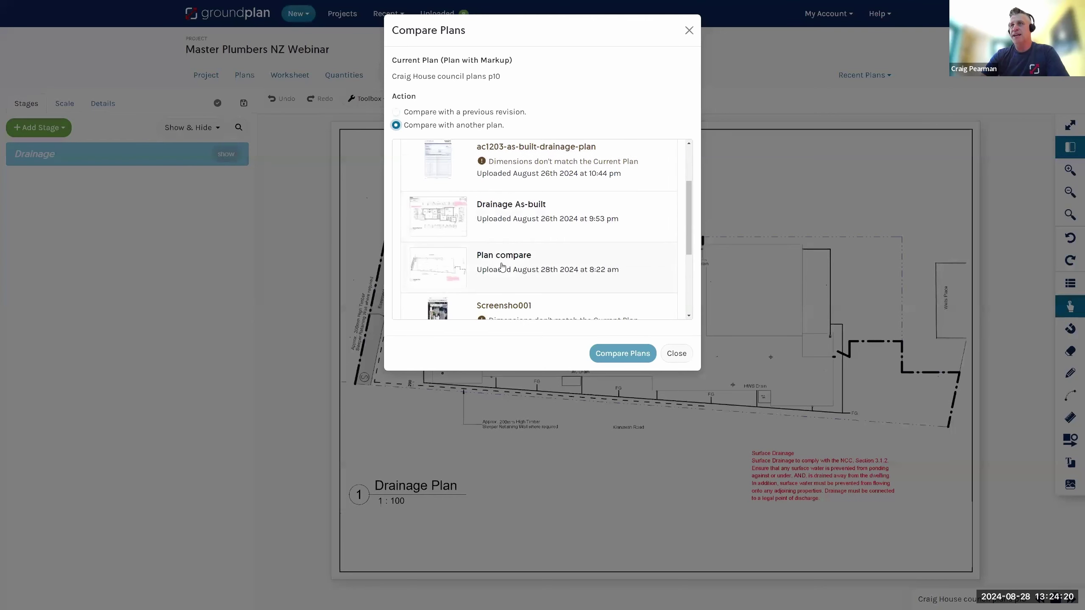
{"action": "left_click", "coordinate": [502, 266]}
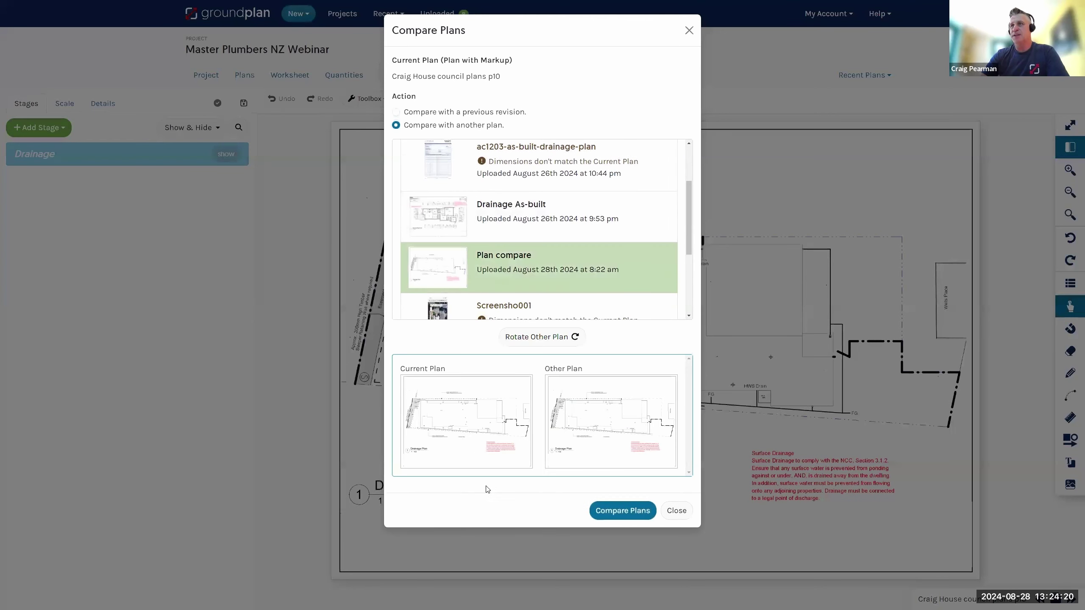
{"action": "left_click", "coordinate": [620, 510]}
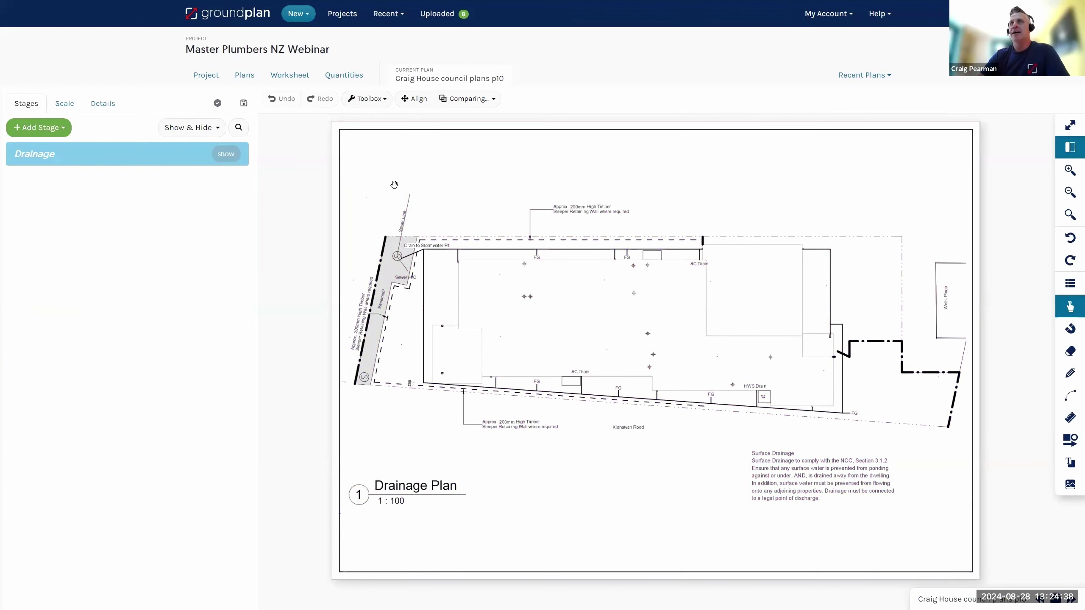
Step: Use Align to offset the compared plan slightly down and left of the current plan, and show the Drainage stage
{"action": "left_click", "coordinate": [414, 98]}
{"action": "left_click_drag", "start_coordinate": [562, 312], "coordinate": [557, 328]}
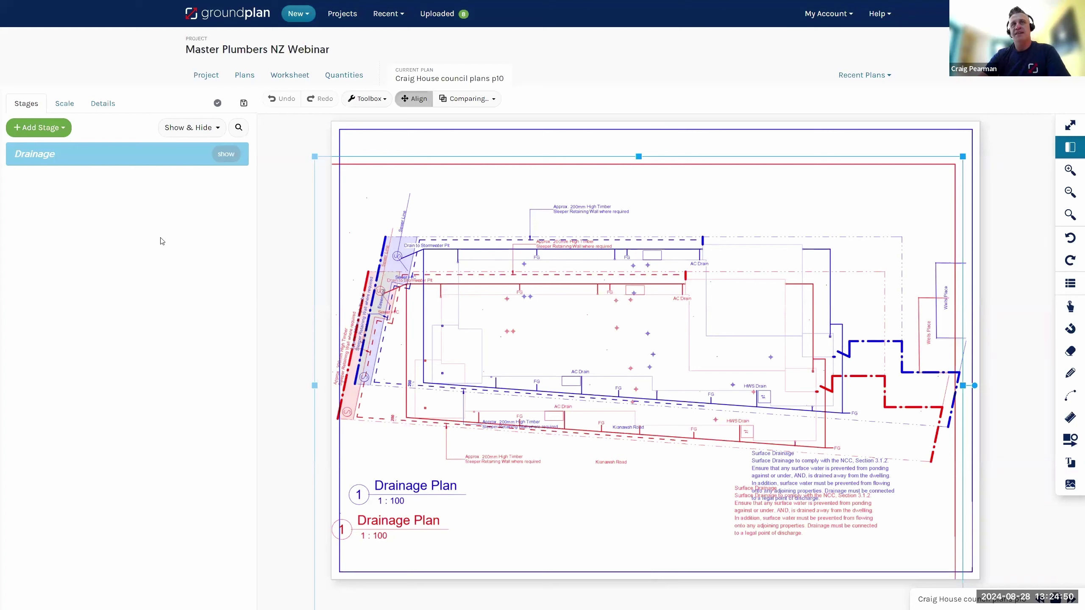
{"action": "left_click", "coordinate": [62, 155]}
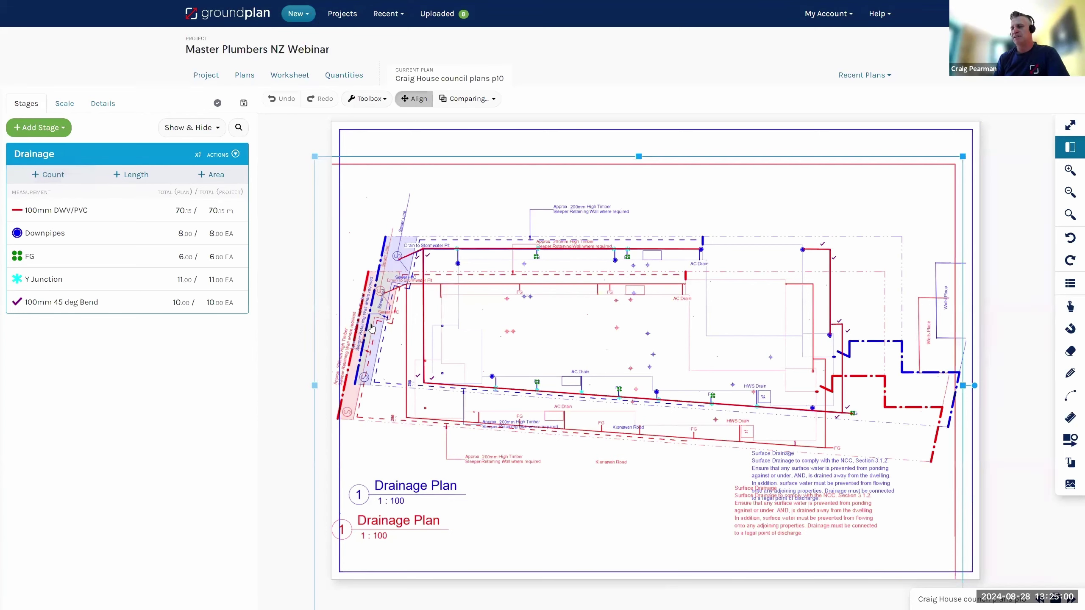
Step: Revise the house council plans p10 from the project's plan list, adding Plan compare as its new revision
{"action": "left_click", "coordinate": [247, 78]}
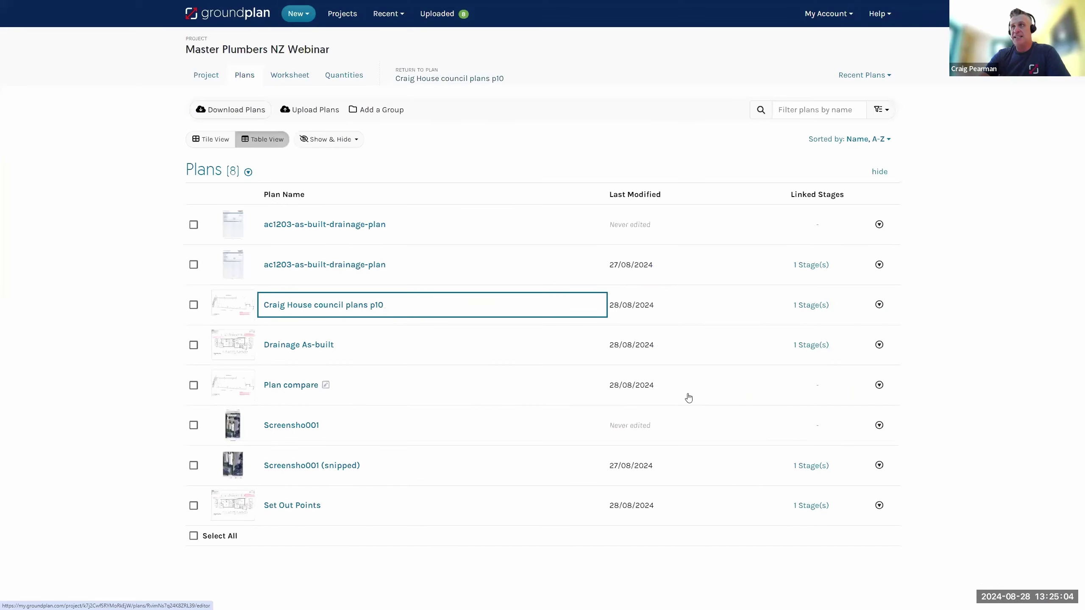
{"action": "left_click", "coordinate": [878, 305]}
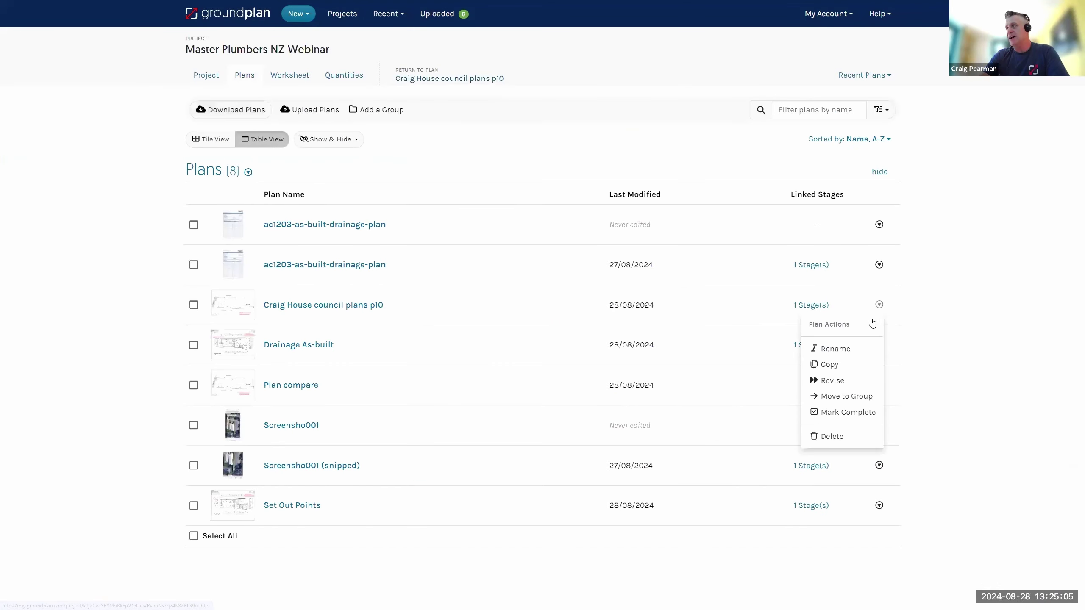
{"action": "left_click", "coordinate": [846, 380]}
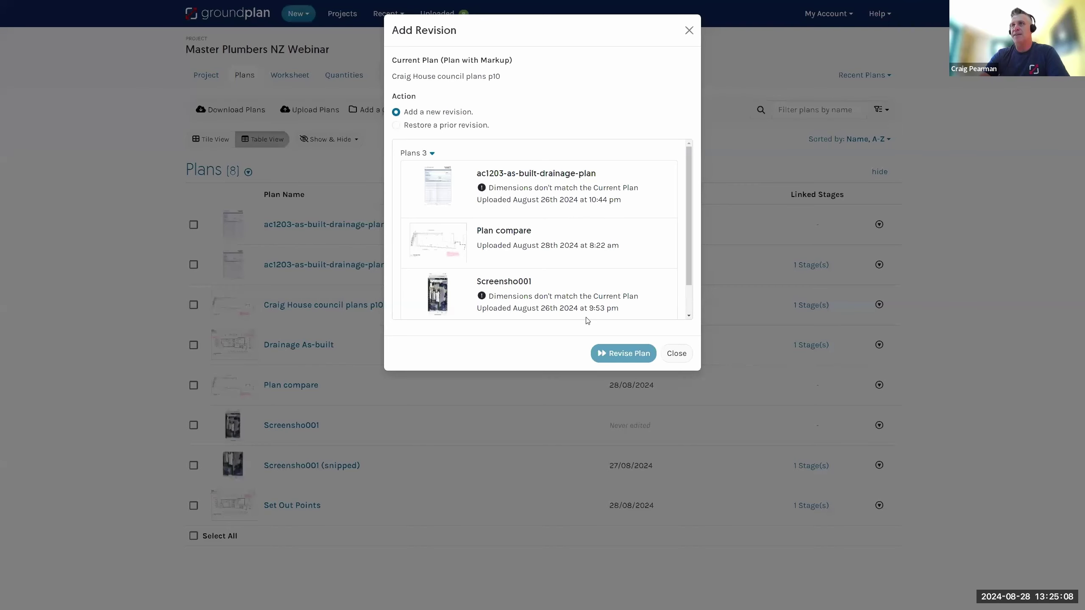
{"action": "left_click", "coordinate": [546, 248]}
{"action": "left_click", "coordinate": [625, 522]}
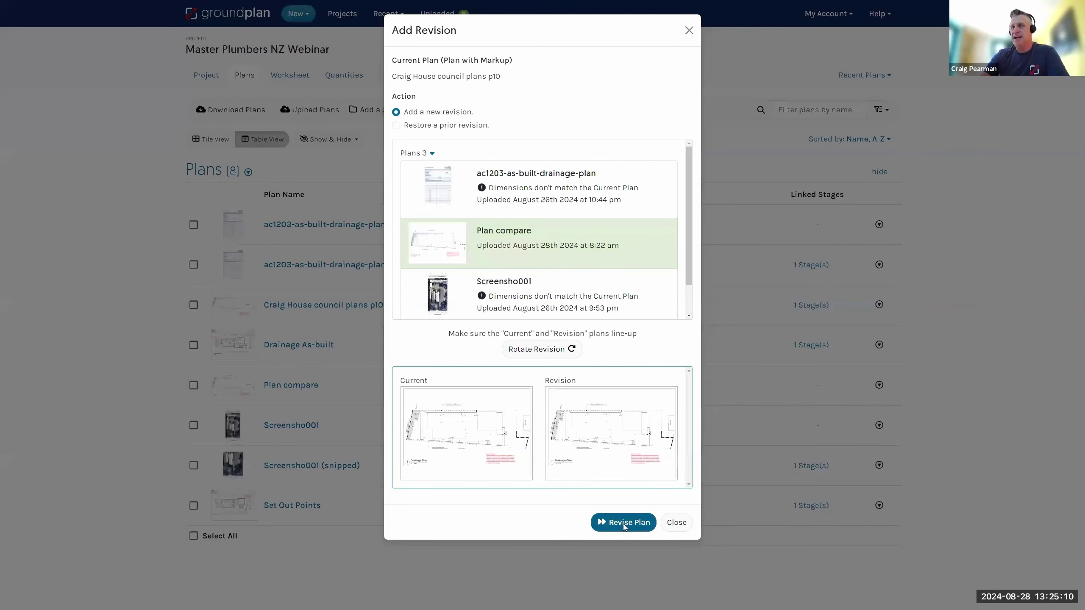